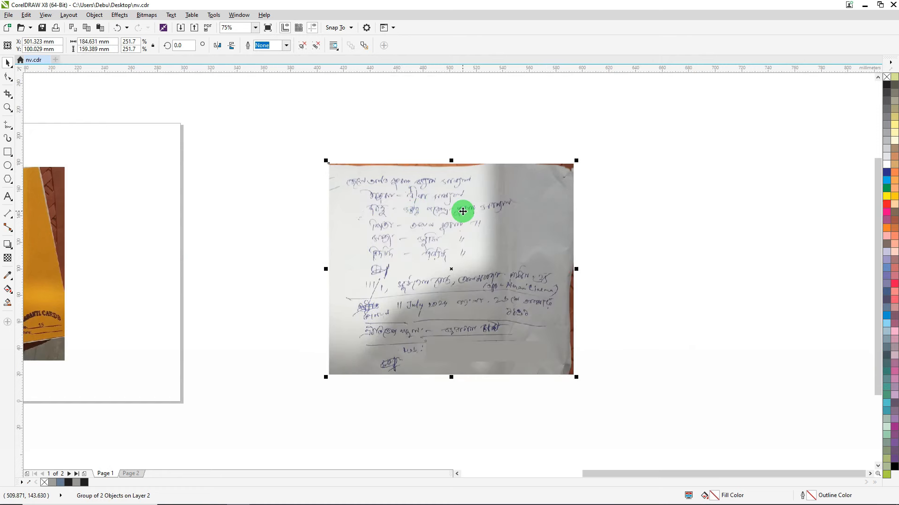
Read through the photographed handwritten note, from the name lines down to the date, venue and contact lines.
{"action": "scroll", "coordinate": [461, 208], "scroll_direction": "up", "scroll_amount": 2}
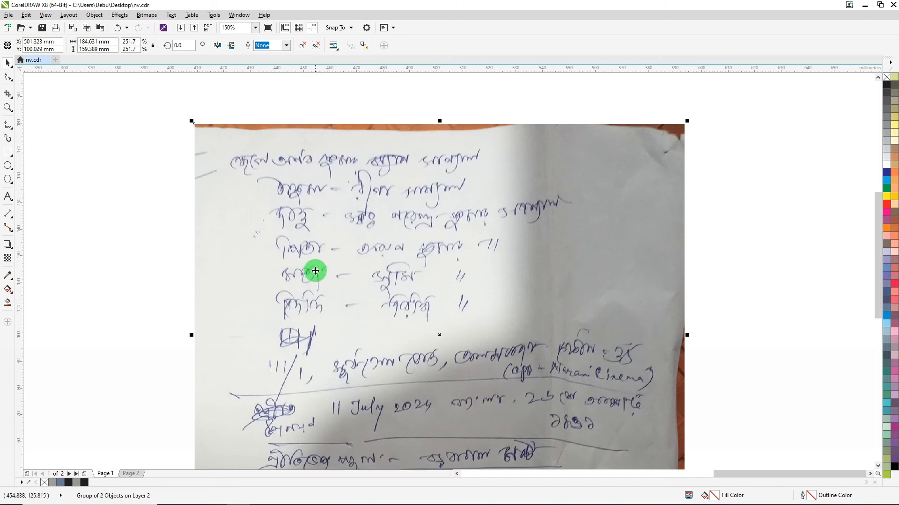
{"action": "scroll", "coordinate": [332, 253], "scroll_direction": "down", "scroll_amount": 2}
{"action": "scroll", "coordinate": [370, 323], "scroll_direction": "up", "scroll_amount": 2}
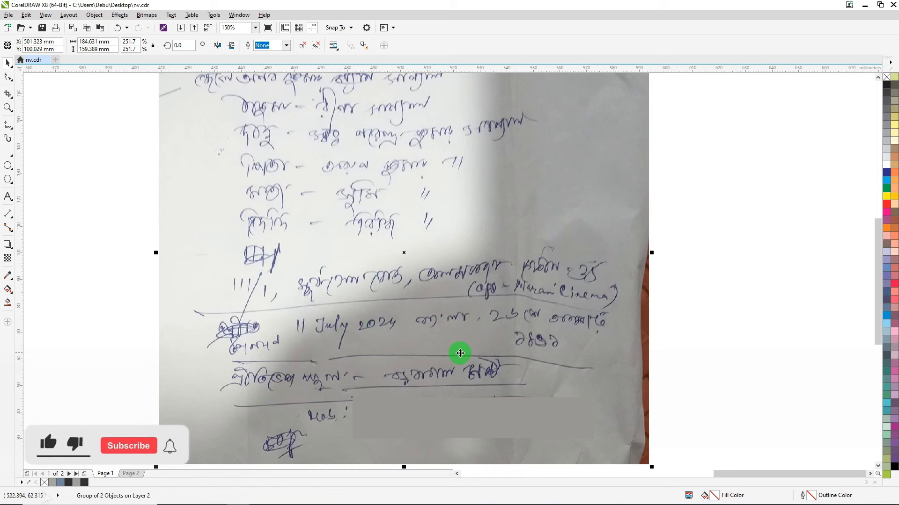
{"action": "scroll", "coordinate": [324, 429], "scroll_direction": "up", "scroll_amount": 2}
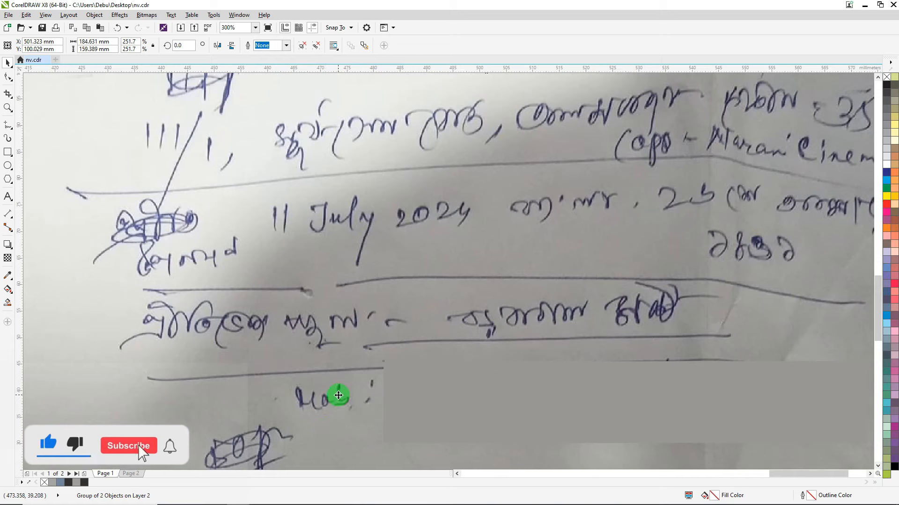
{"action": "scroll", "coordinate": [328, 236], "scroll_direction": "down", "scroll_amount": 2}
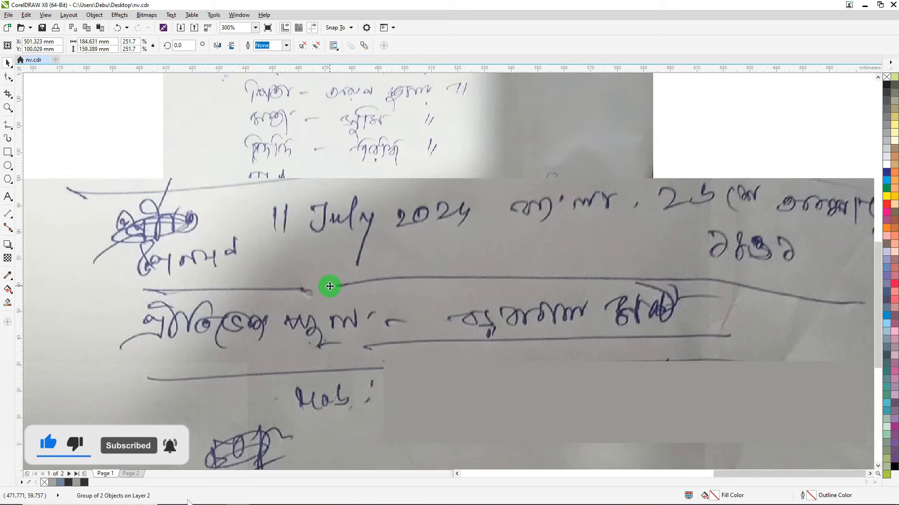
{"action": "scroll", "coordinate": [357, 255], "scroll_direction": "up", "scroll_amount": 2}
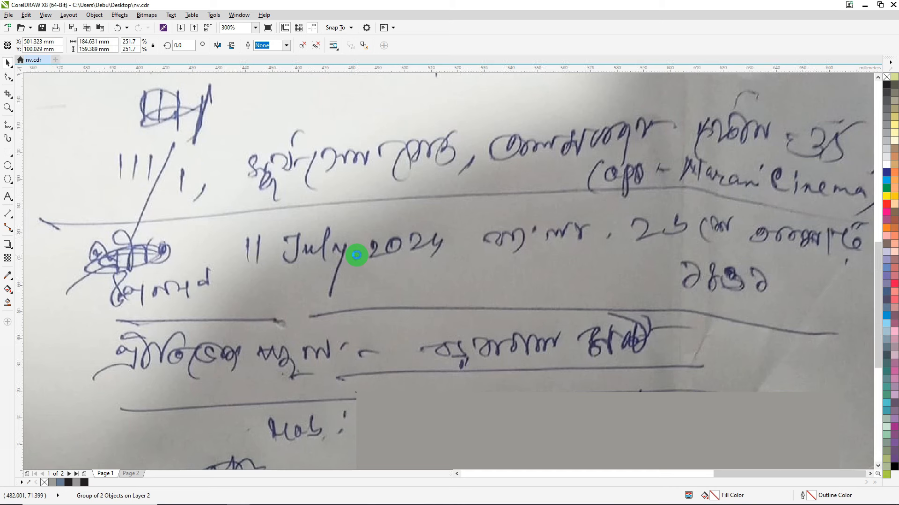
{"action": "scroll", "coordinate": [357, 255], "scroll_direction": "down", "scroll_amount": 4}
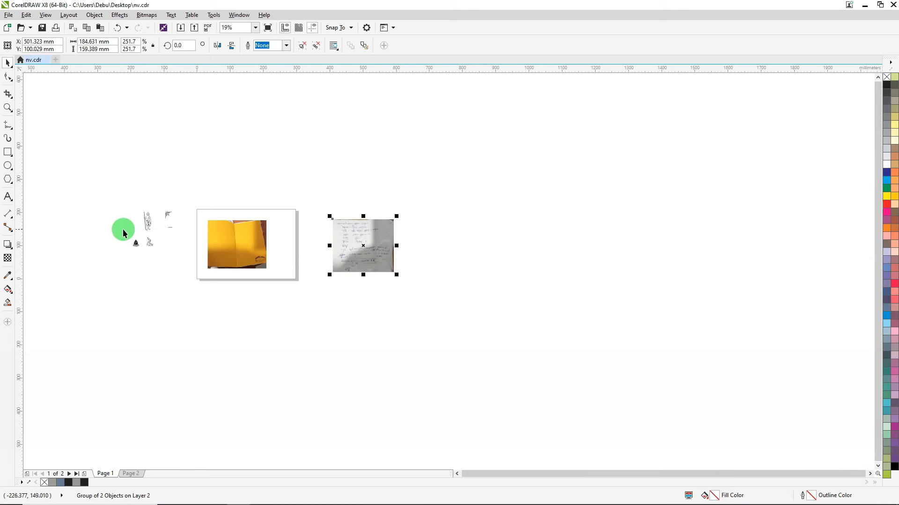
Inspect the figure and fire clip art, the yellow card photo, the corner ornament and the divider ornament up close.
{"action": "scroll", "coordinate": [135, 216], "scroll_direction": "up", "scroll_amount": 1}
{"action": "scroll", "coordinate": [145, 217], "scroll_direction": "up", "scroll_amount": 2}
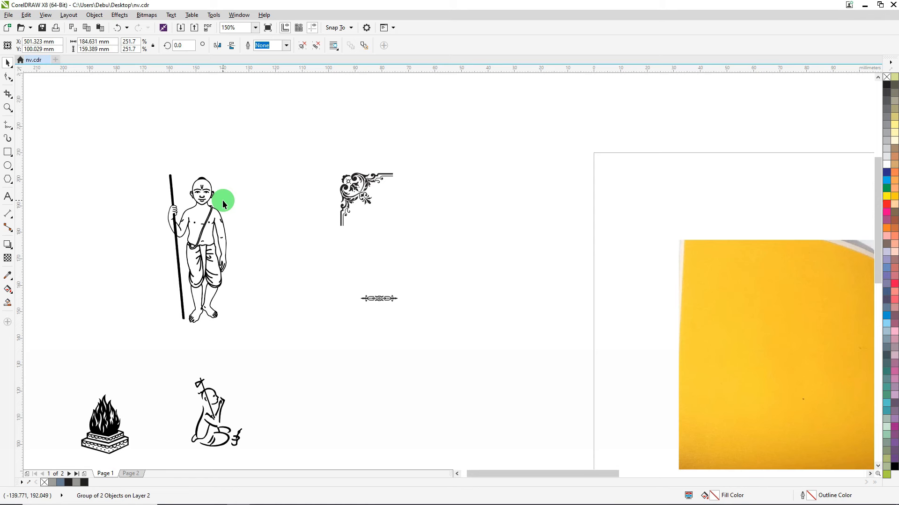
{"action": "scroll", "coordinate": [223, 201], "scroll_direction": "down", "scroll_amount": 2}
{"action": "scroll", "coordinate": [216, 313], "scroll_direction": "up", "scroll_amount": 2}
{"action": "scroll", "coordinate": [227, 280], "scroll_direction": "up", "scroll_amount": 2}
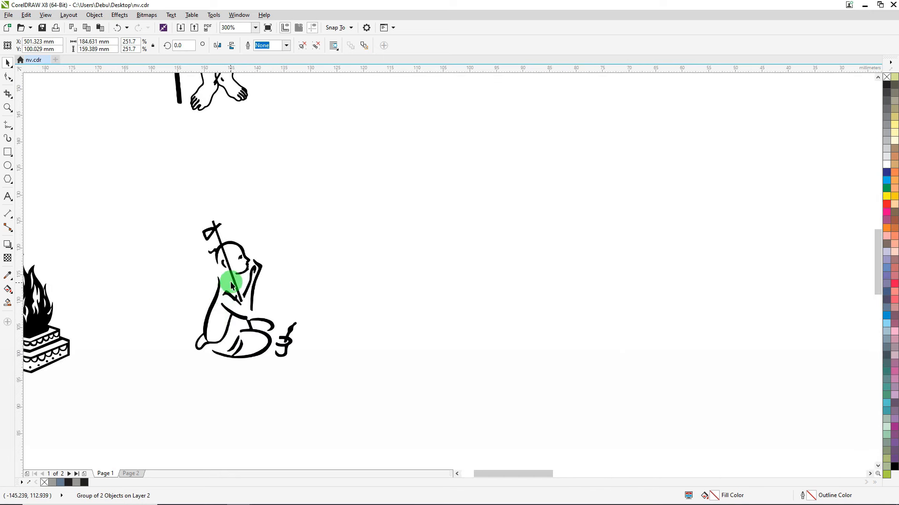
{"action": "scroll", "coordinate": [236, 260], "scroll_direction": "down", "scroll_amount": 2}
{"action": "scroll", "coordinate": [132, 293], "scroll_direction": "up", "scroll_amount": 2}
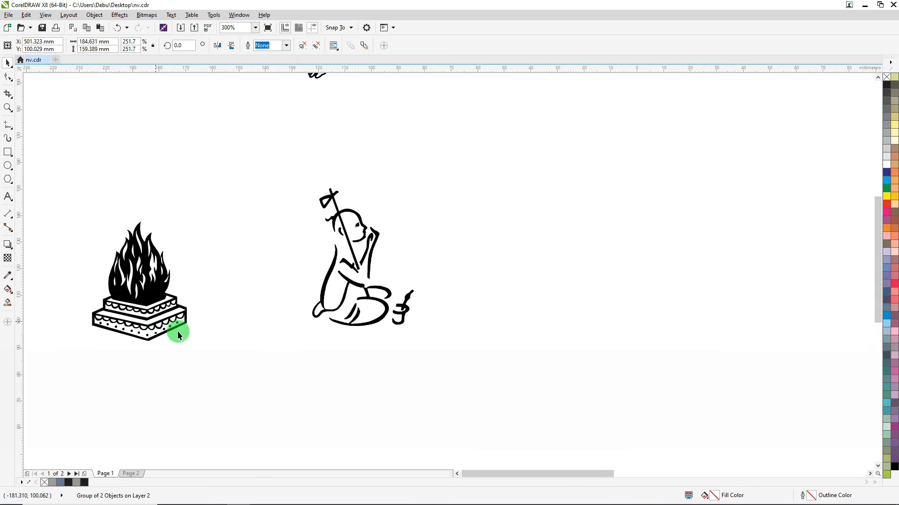
{"action": "scroll", "coordinate": [178, 330], "scroll_direction": "down", "scroll_amount": 2}
{"action": "scroll", "coordinate": [578, 259], "scroll_direction": "up", "scroll_amount": 1}
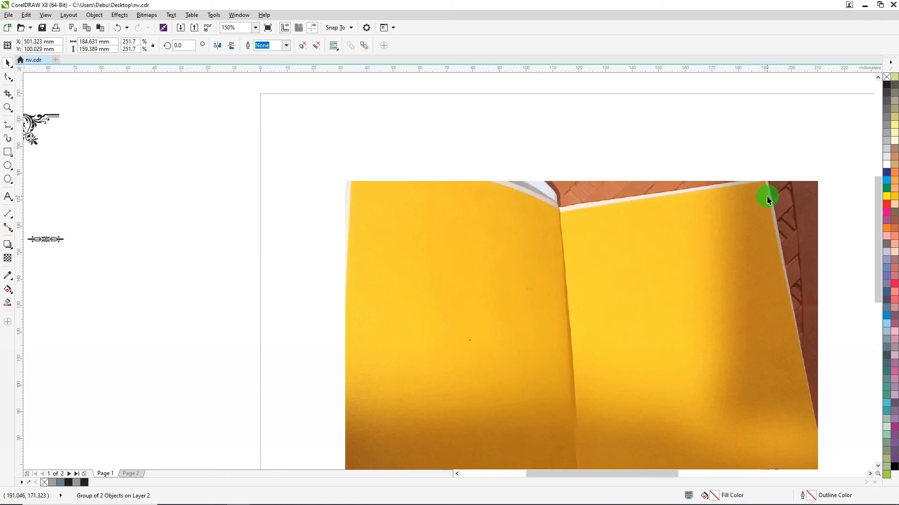
{"action": "scroll", "coordinate": [377, 323], "scroll_direction": "down", "scroll_amount": 1}
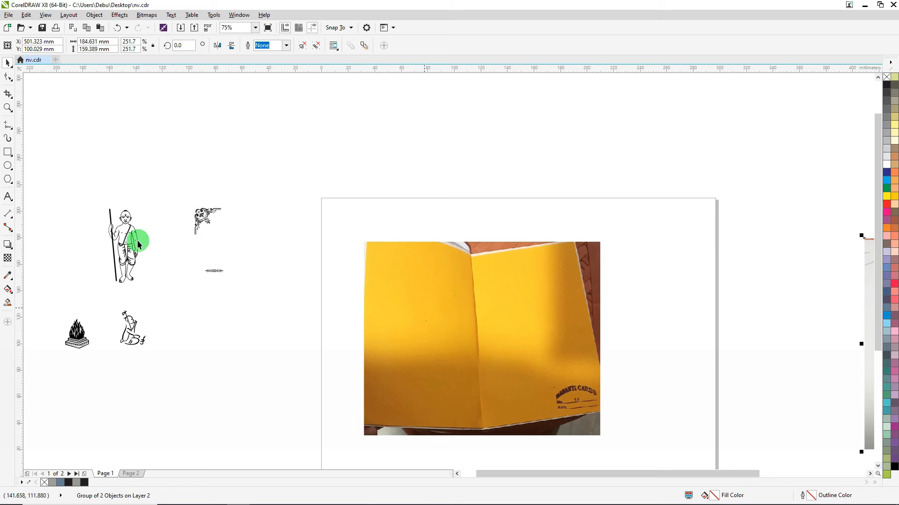
{"action": "scroll", "coordinate": [191, 209], "scroll_direction": "up", "scroll_amount": 3}
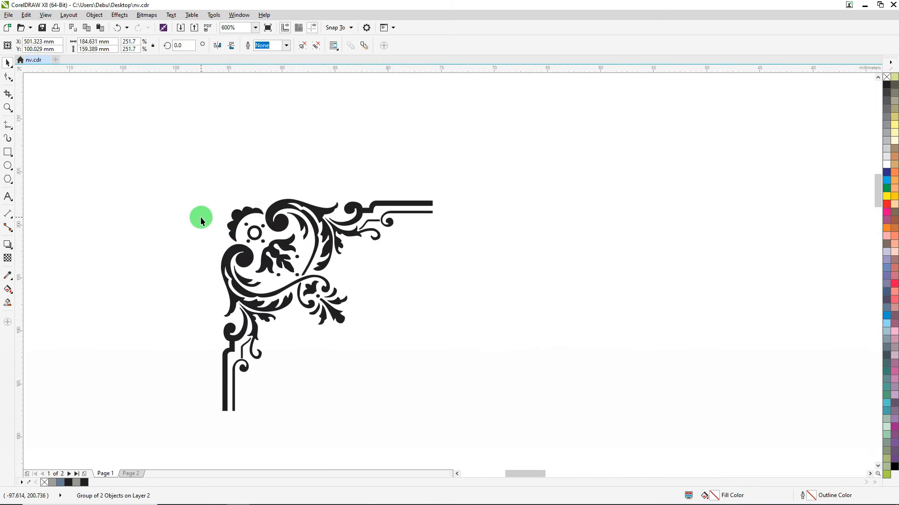
{"action": "scroll", "coordinate": [256, 207], "scroll_direction": "down", "scroll_amount": 4}
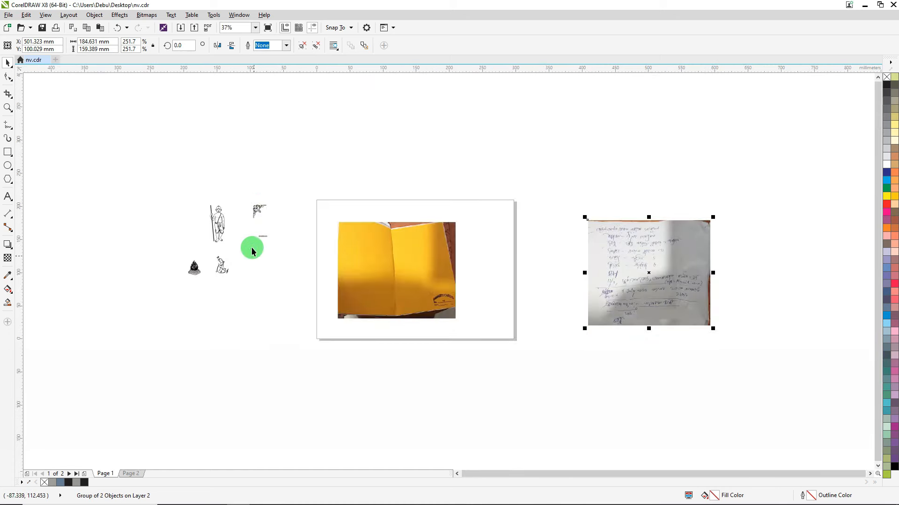
{"action": "scroll", "coordinate": [251, 248], "scroll_direction": "up", "scroll_amount": 4}
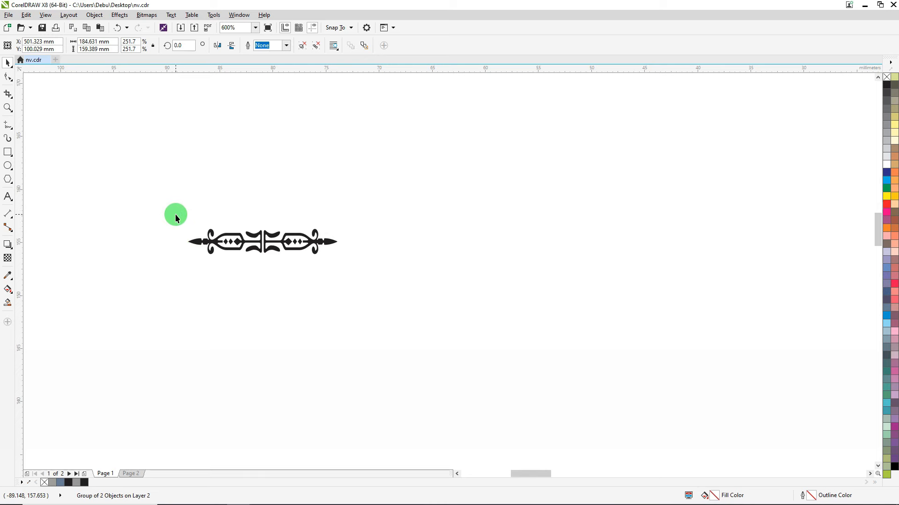
Move the yellow card photo off the page beyond the handwritten note, and create a 297 x 210 mm rectangle covering the page.
{"action": "scroll", "coordinate": [175, 214], "scroll_direction": "down", "scroll_amount": 6}
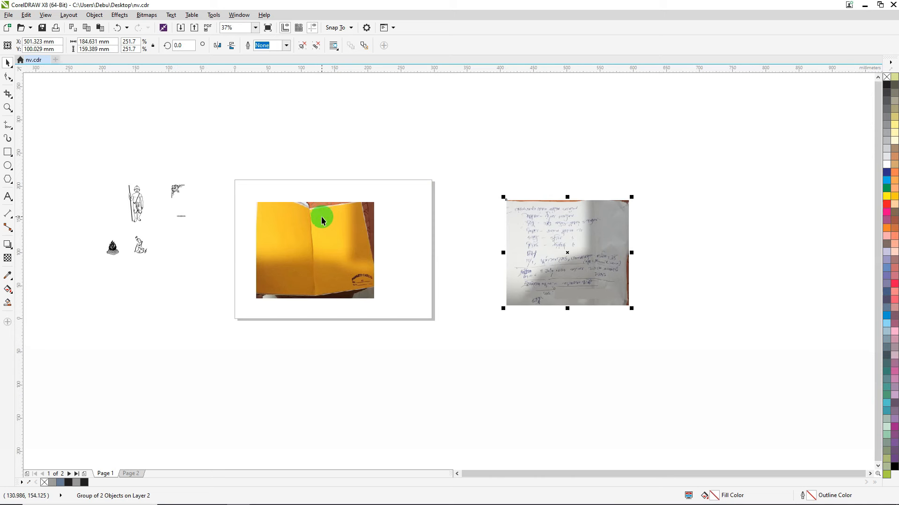
{"action": "mouse_move", "coordinate": [323, 217]}
{"action": "left_mouse_down"}
{"action": "mouse_move", "coordinate": [305, 228]}
{"action": "mouse_move", "coordinate": [671, 186]}
{"action": "mouse_move", "coordinate": [701, 211]}
{"action": "mouse_move", "coordinate": [702, 241]}
{"action": "left_mouse_up"}
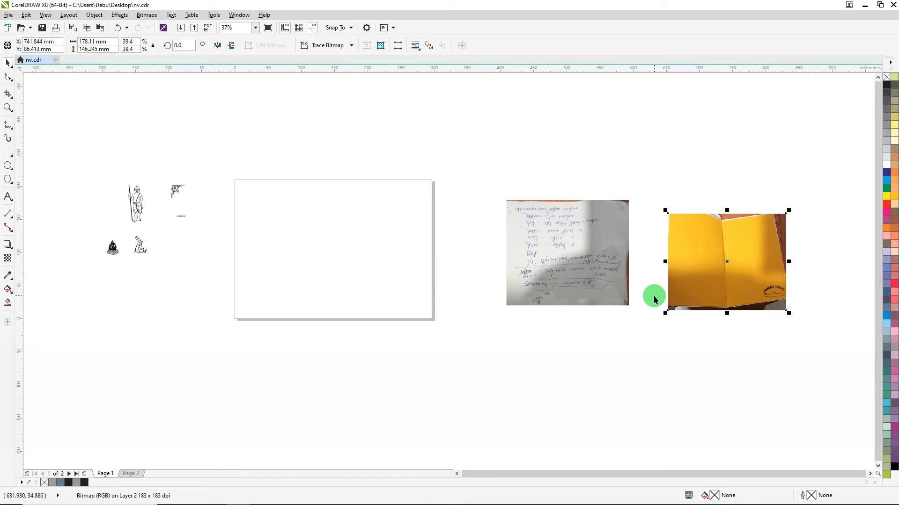
{"action": "key", "text": "ctrl"}
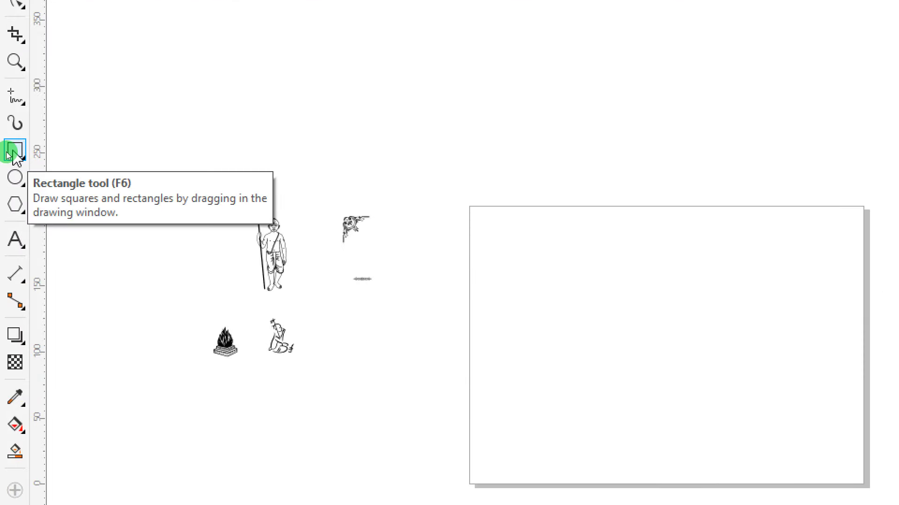
{"action": "double_click", "coordinate": [14, 155]}
{"action": "scroll", "coordinate": [363, 180], "scroll_direction": "up", "scroll_amount": 3}
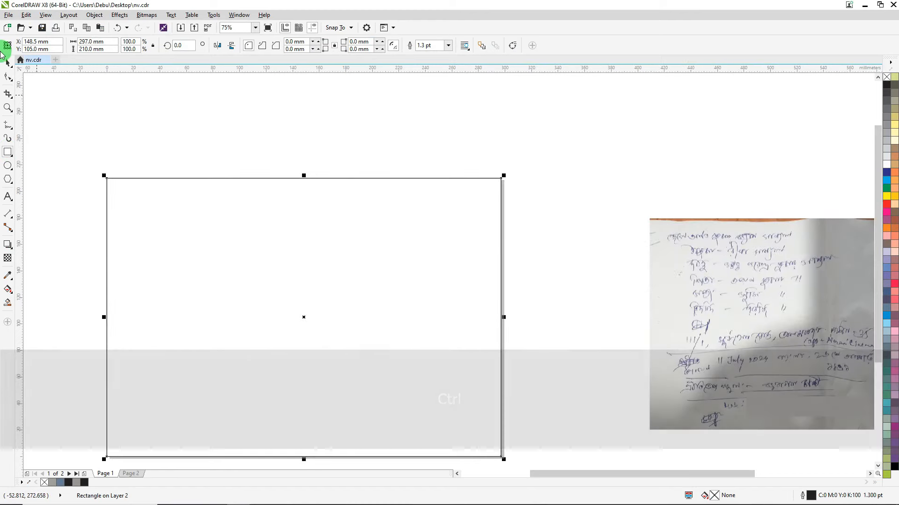
{"action": "left_click", "coordinate": [7, 61]}
{"action": "left_click_drag", "start_coordinate": [290, 205], "coordinate": [301, 179]}
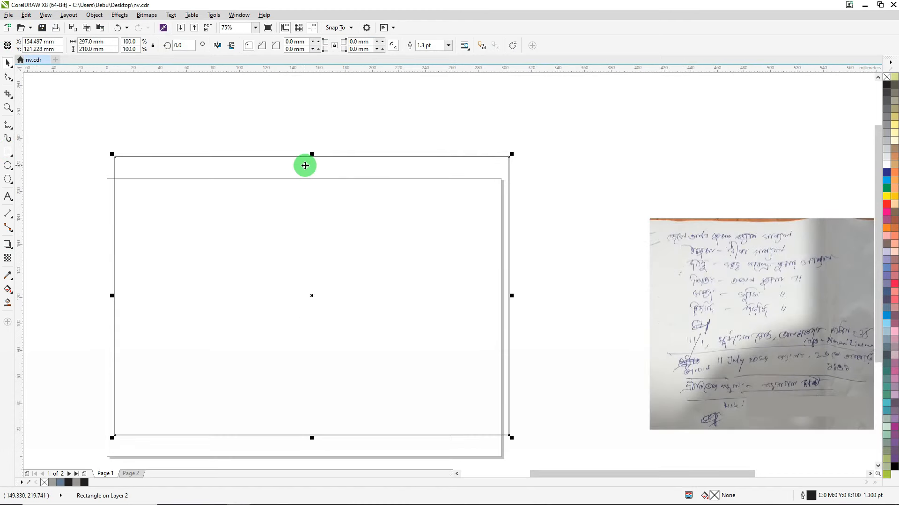
{"action": "key", "text": "ctrl+z"}
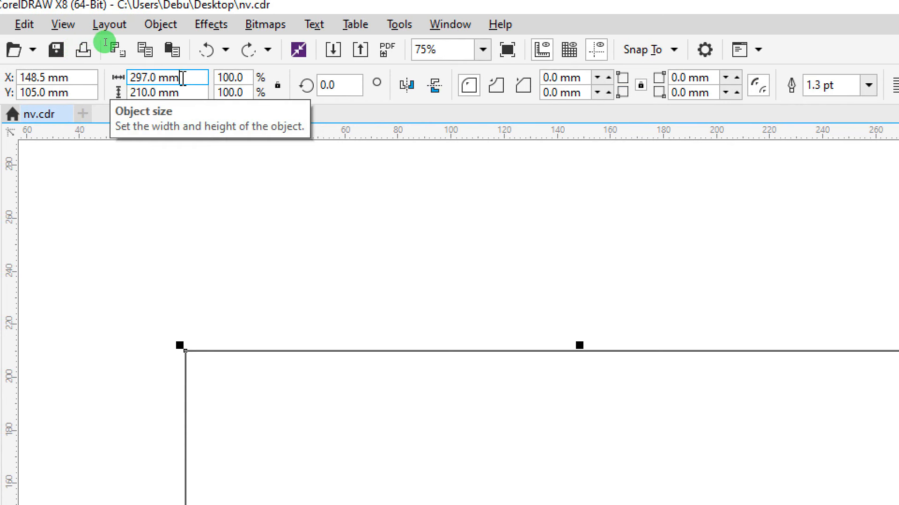
Halve the page rectangle's width to 148.5 mm, keeping its height of 210 mm.
{"action": "left_click", "coordinate": [183, 78]}
{"action": "type", "text": "/2"}
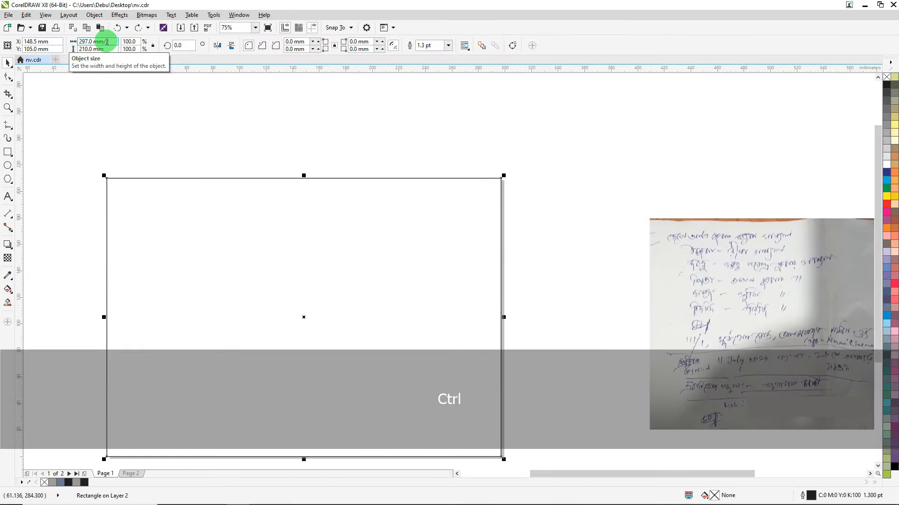
{"action": "key", "text": "Return"}
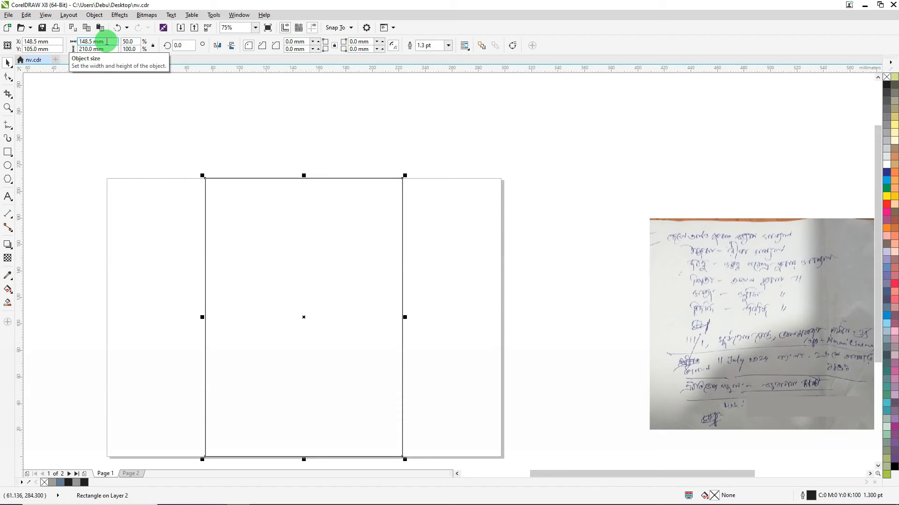
Make one copy of the half-page rectangle, offset 148.5 mm horizontally so it adjoins the original's right edge.
{"action": "key", "text": "alt"}
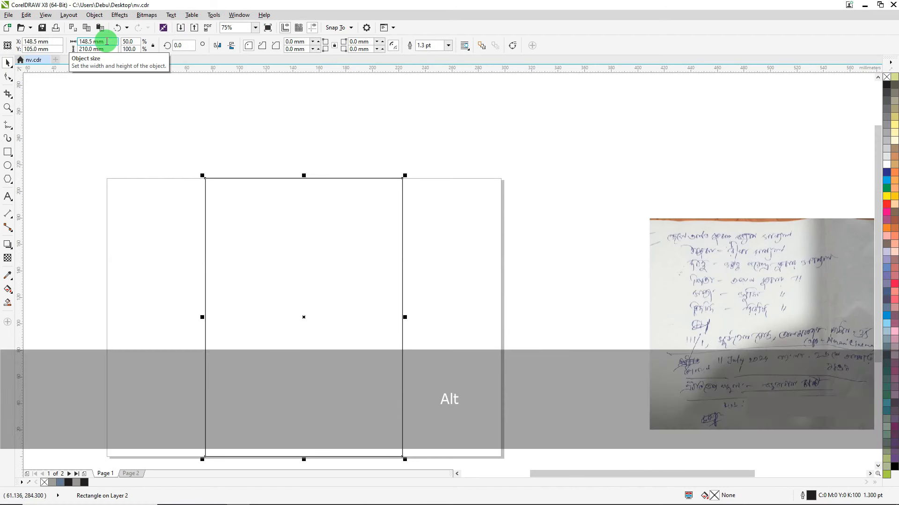
{"action": "key", "text": "alt+F7"}
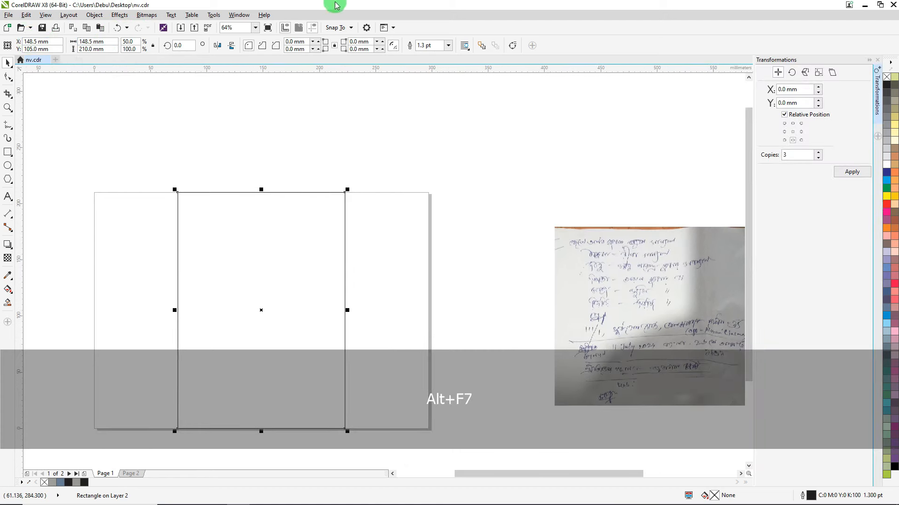
{"action": "left_click", "coordinate": [801, 131]}
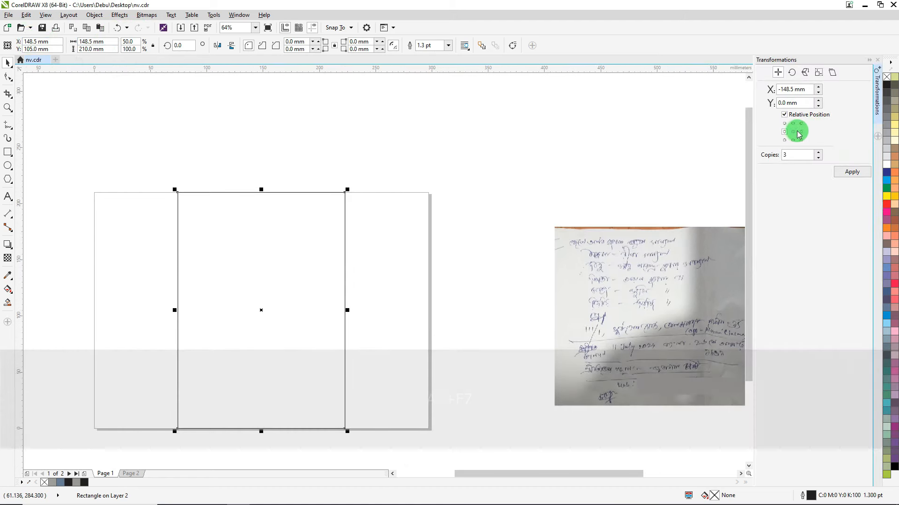
{"action": "left_click", "coordinate": [790, 153]}
{"action": "type", "text": "1"}
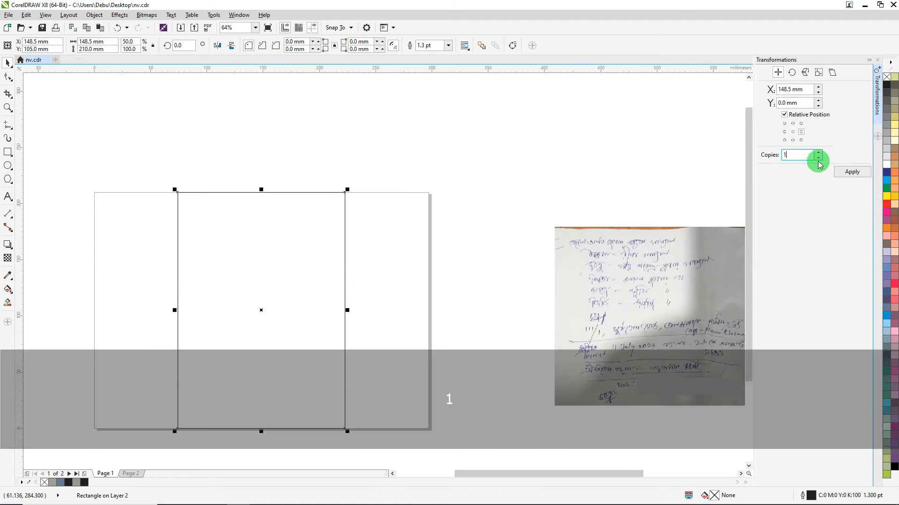
{"action": "left_click", "coordinate": [852, 171]}
Group the two adjoining rectangles and center the group on the page.
{"action": "key", "text": "shift"}
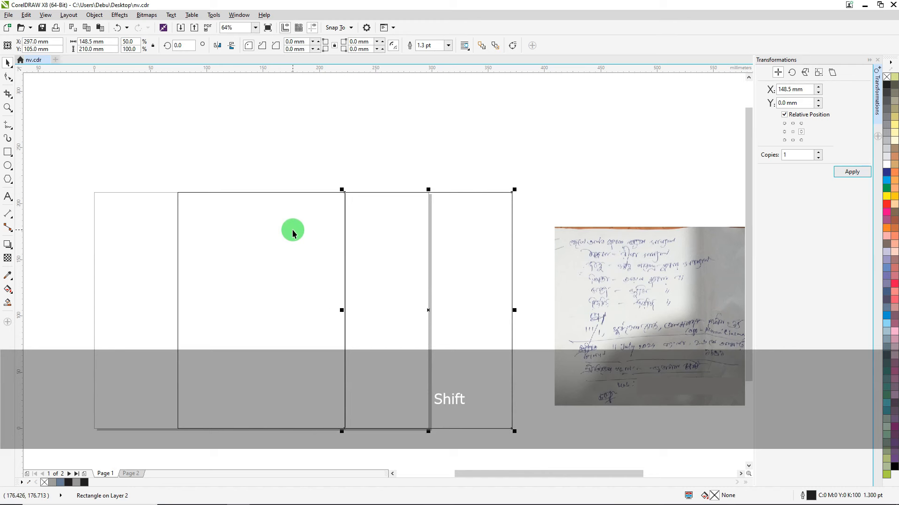
{"action": "left_click", "coordinate": [292, 230], "text": "shift"}
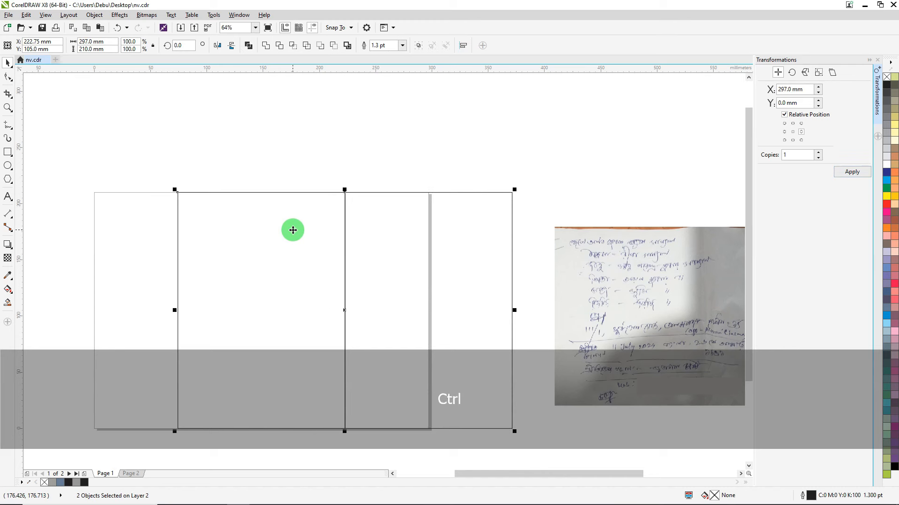
{"action": "key", "text": "ctrl+g"}
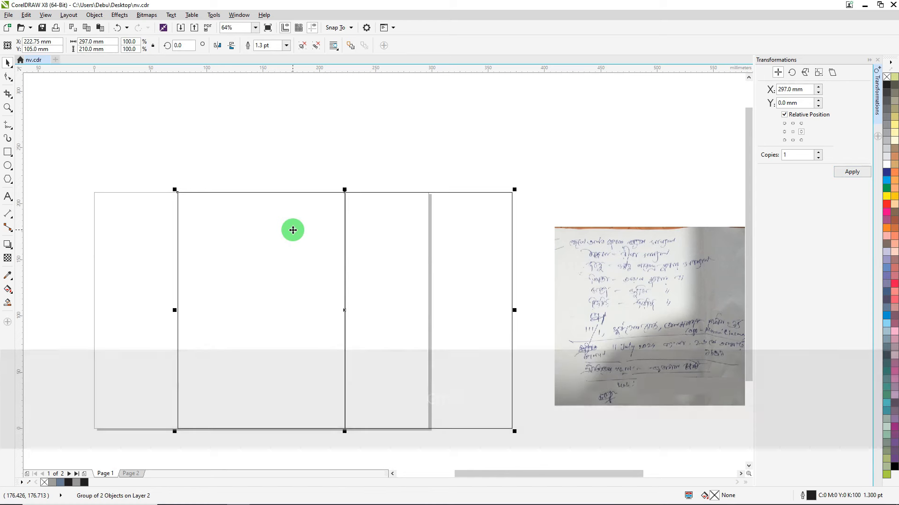
{"action": "key", "text": "p"}
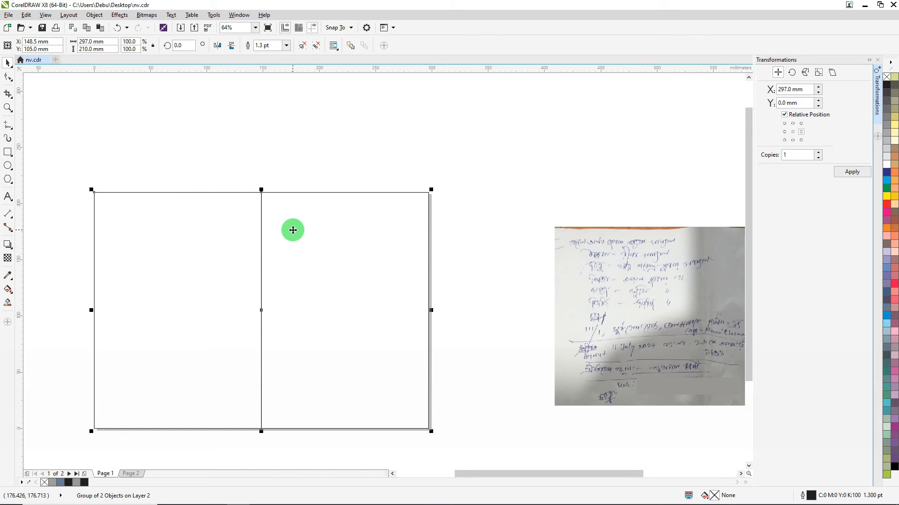
{"action": "key", "text": "ctrl"}
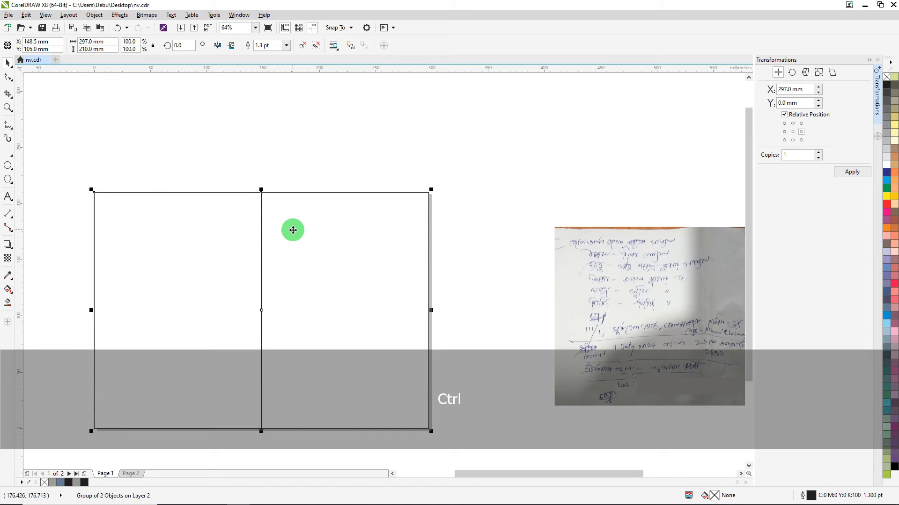
{"action": "left_click", "coordinate": [279, 150]}
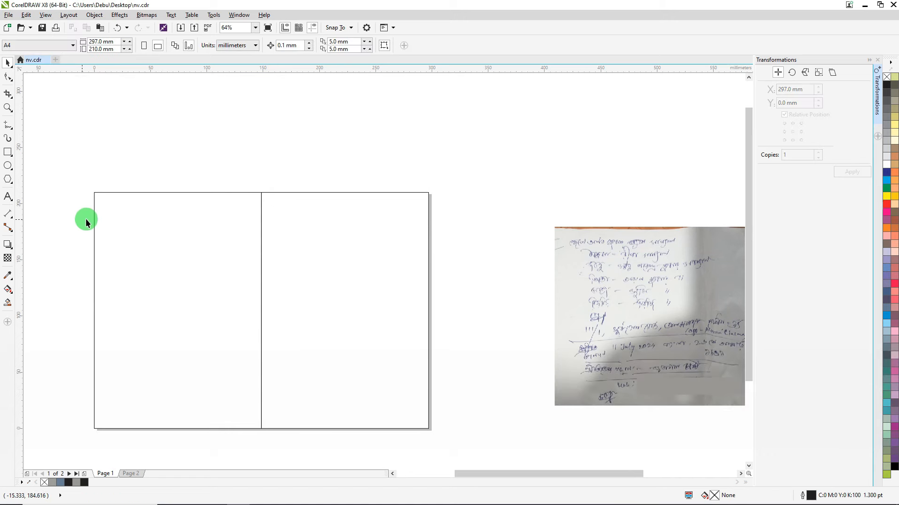
{"action": "scroll", "coordinate": [154, 231], "scroll_direction": "down", "scroll_amount": 2}
{"action": "scroll", "coordinate": [141, 219], "scroll_direction": "up", "scroll_amount": 2}
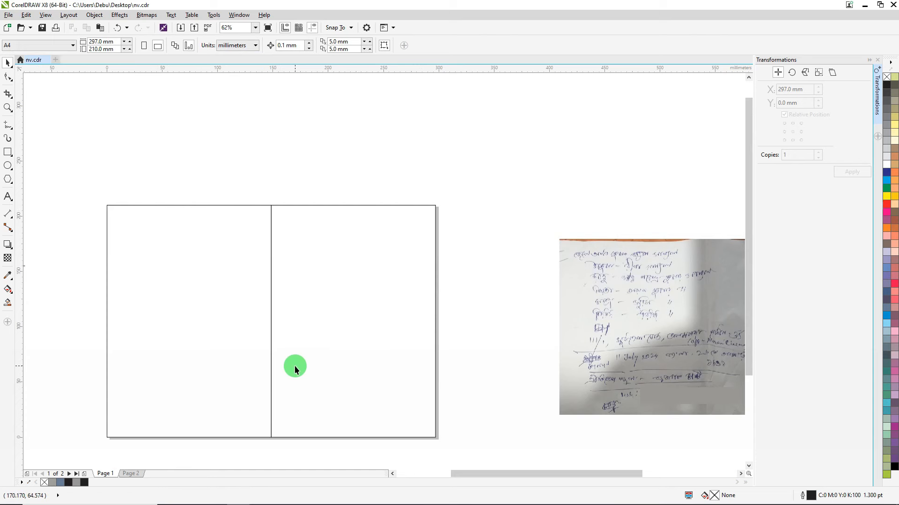
{"action": "scroll", "coordinate": [300, 344], "scroll_direction": "down", "scroll_amount": 2}
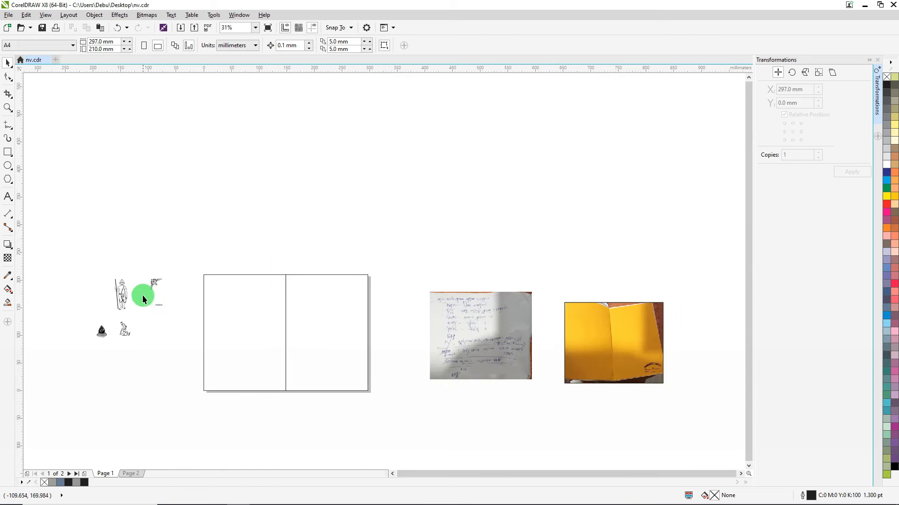
{"action": "scroll", "coordinate": [150, 284], "scroll_direction": "up", "scroll_amount": 8}
{"action": "scroll", "coordinate": [160, 265], "scroll_direction": "down", "scroll_amount": 2}
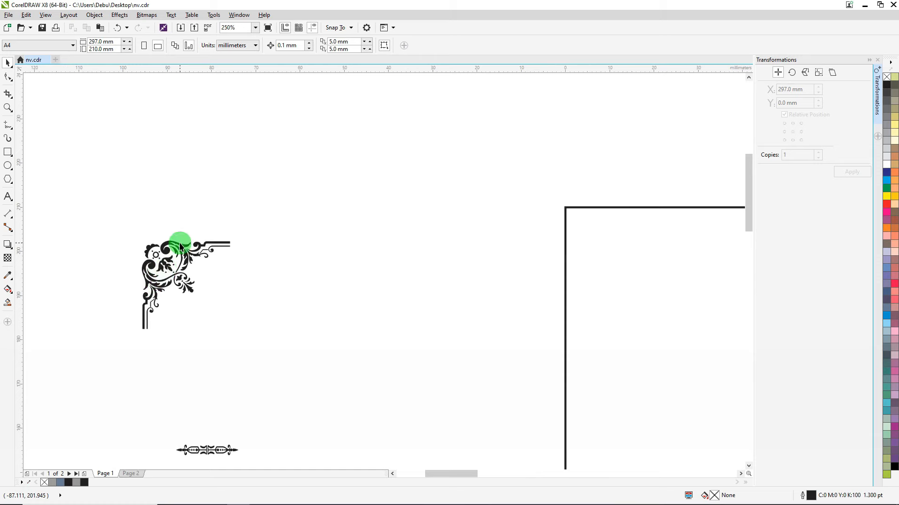
Move the corner ornament into the upper-left corner of the left panel, at about X 16.9 mm and Y 193.9 mm, and close the Transformations docker.
{"action": "left_click_drag", "start_coordinate": [180, 245], "coordinate": [622, 215]}
{"action": "scroll", "coordinate": [196, 231], "scroll_direction": "down", "scroll_amount": 6}
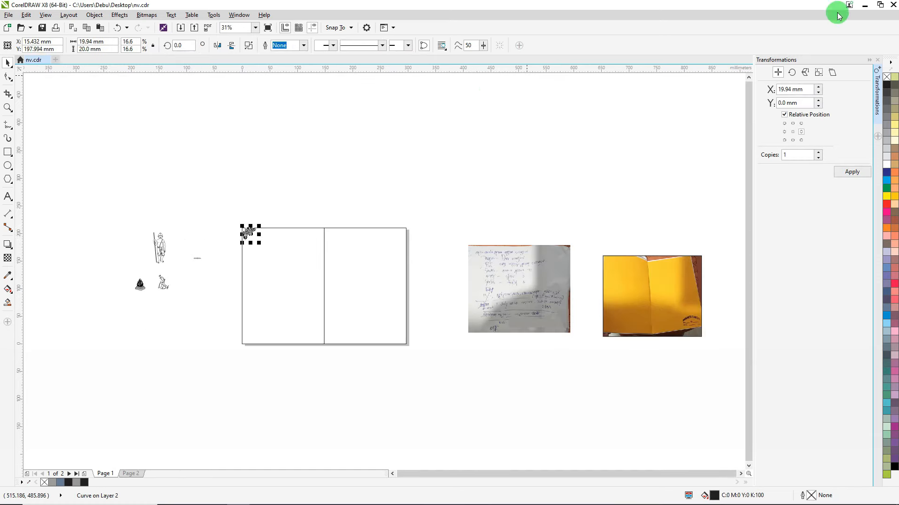
{"action": "left_click", "coordinate": [877, 59]}
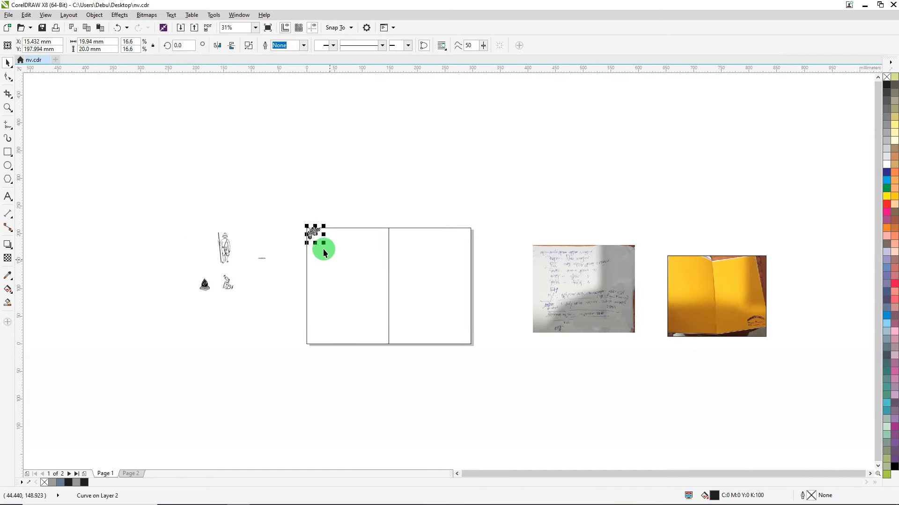
{"action": "scroll", "coordinate": [323, 248], "scroll_direction": "up", "scroll_amount": 6}
{"action": "left_click_drag", "start_coordinate": [335, 206], "coordinate": [355, 238]}
{"action": "scroll", "coordinate": [332, 232], "scroll_direction": "down", "scroll_amount": 3}
{"action": "scroll", "coordinate": [337, 235], "scroll_direction": "up", "scroll_amount": 2}
{"action": "scroll", "coordinate": [342, 240], "scroll_direction": "down", "scroll_amount": 2}
Duplicate the corner ornament, mirror the copy horizontally, and place it in the left panel's upper-right corner at about X 132.2 mm.
{"action": "key", "text": "ctrl"}
{"action": "key", "text": "ctrl+c"}
{"action": "key", "text": "ctrl+v"}
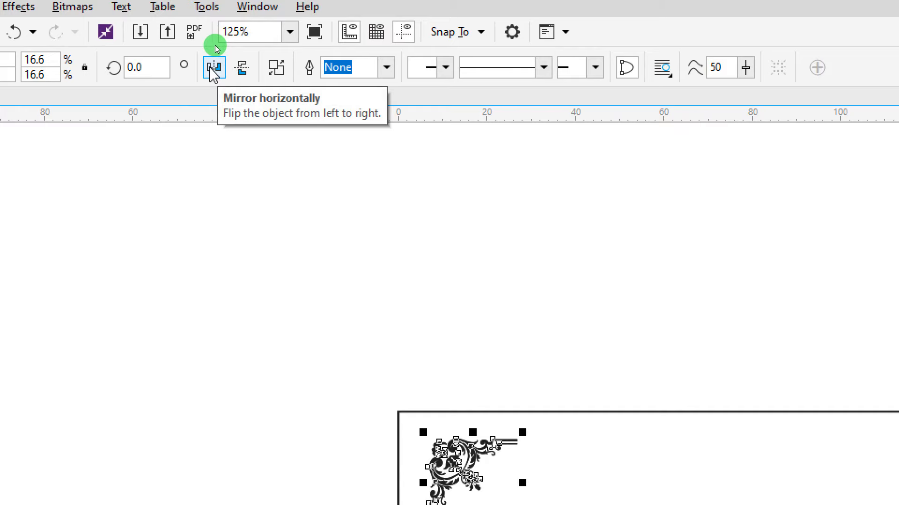
{"action": "left_click", "coordinate": [217, 47]}
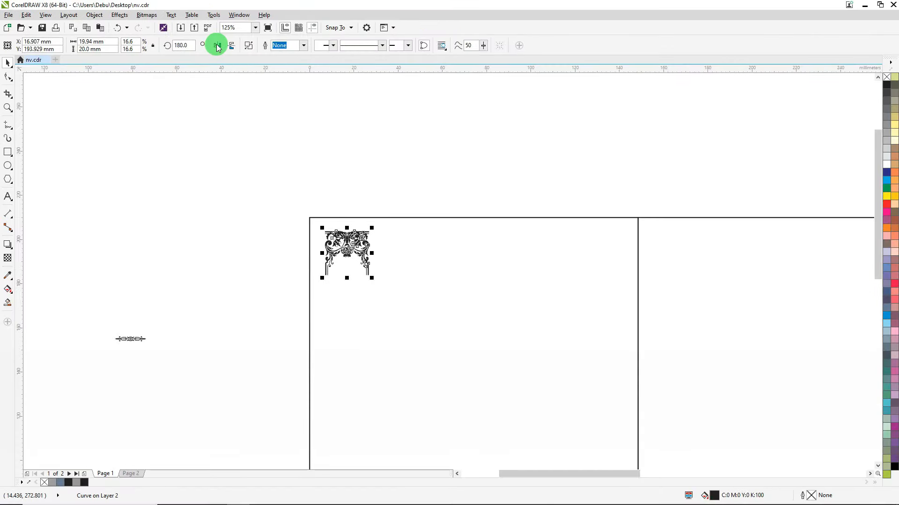
{"action": "scroll", "coordinate": [414, 248], "scroll_direction": "up", "scroll_amount": 1}
{"action": "scroll", "coordinate": [314, 241], "scroll_direction": "down", "scroll_amount": 1}
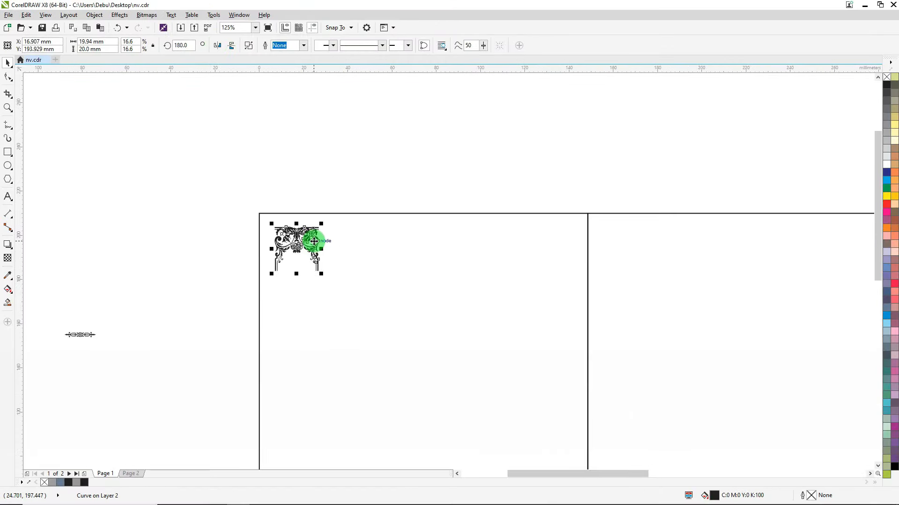
{"action": "left_click_drag", "start_coordinate": [313, 242], "coordinate": [566, 243]}
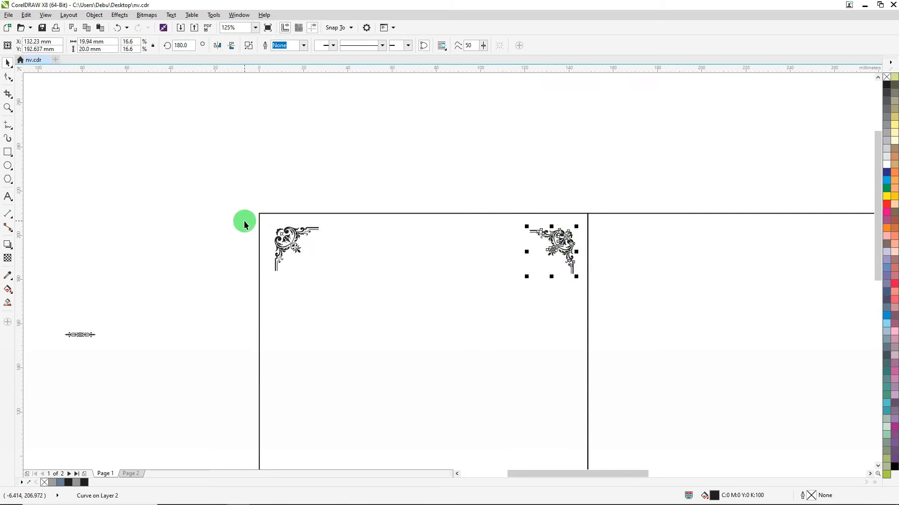
Align the two upper corner ornaments along their top edges and group them.
{"action": "left_click", "coordinate": [286, 231], "text": "shift"}
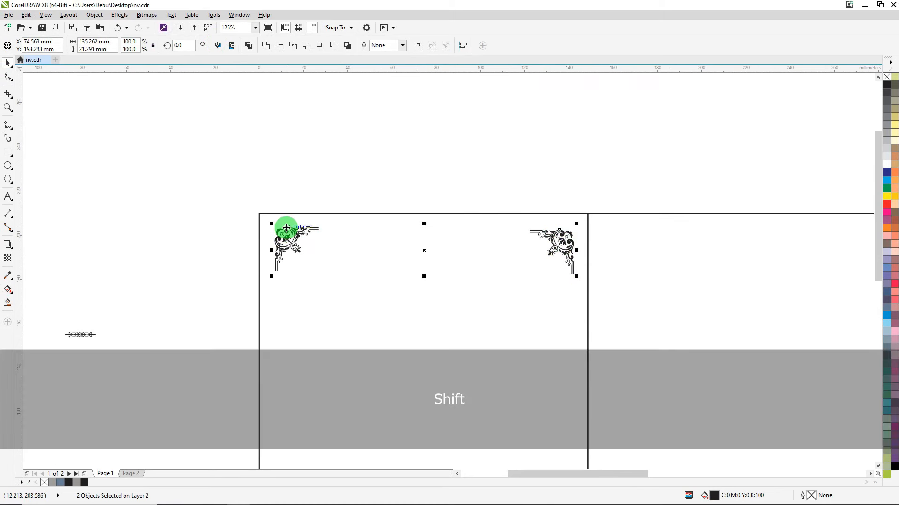
{"action": "key", "text": "t"}
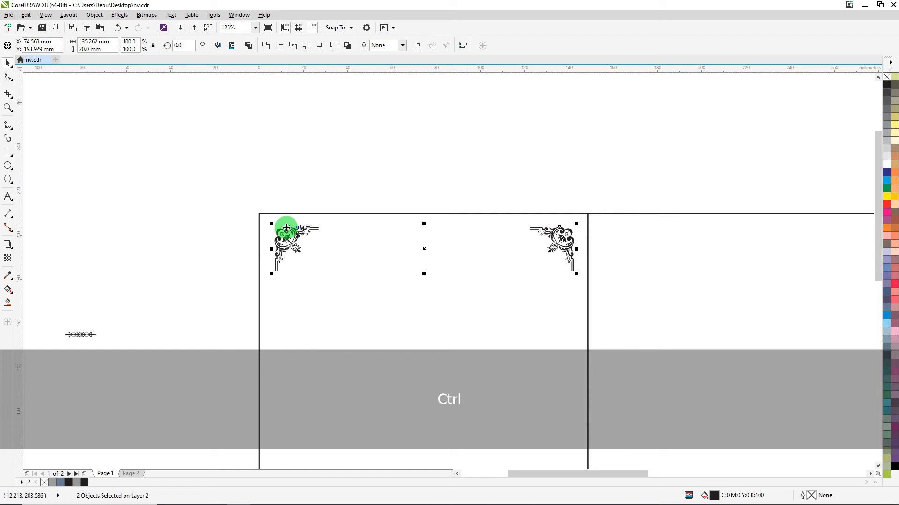
{"action": "key", "text": "ctrl+g"}
{"action": "scroll", "coordinate": [293, 239], "scroll_direction": "up", "scroll_amount": 2}
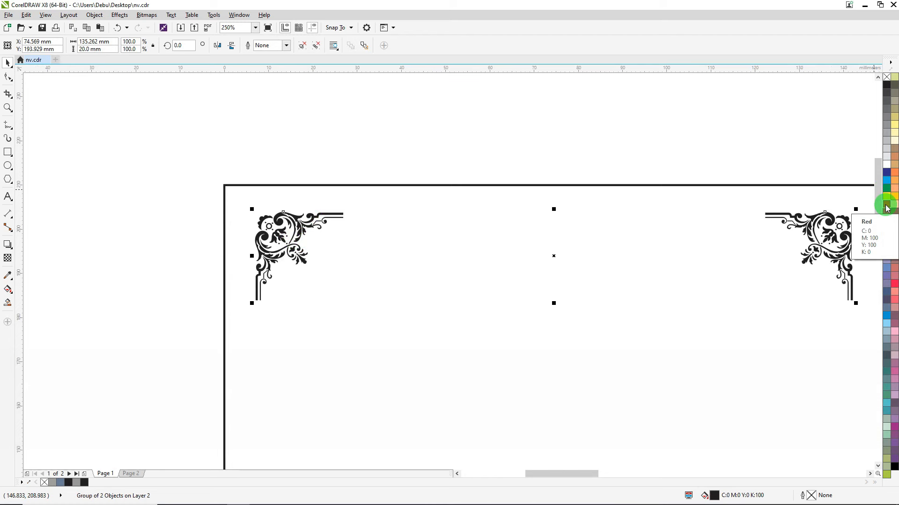
{"action": "scroll", "coordinate": [257, 155], "scroll_direction": "down", "scroll_amount": 4}
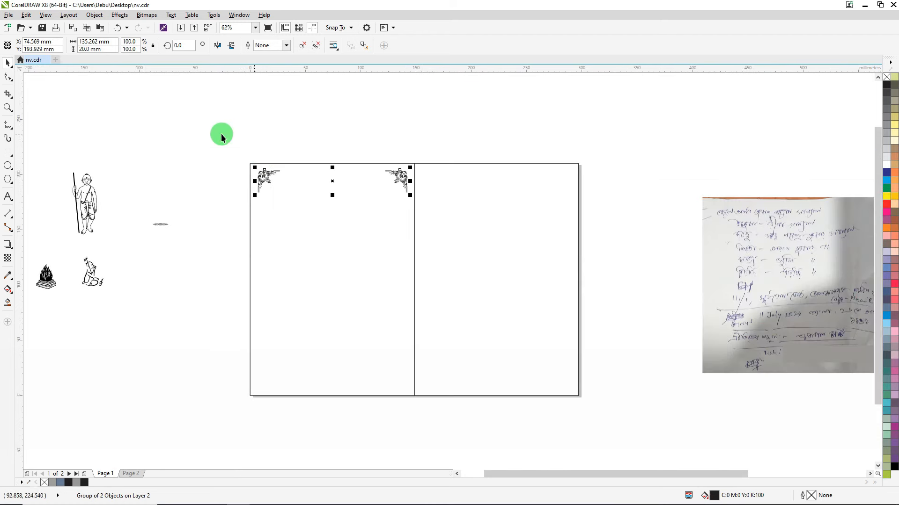
Select only the right-hand ornament inside the group and nudge it left, farther from the fold line.
{"action": "left_click_drag", "start_coordinate": [216, 118], "coordinate": [506, 232]}
{"action": "scroll", "coordinate": [302, 171], "scroll_direction": "up", "scroll_amount": 2}
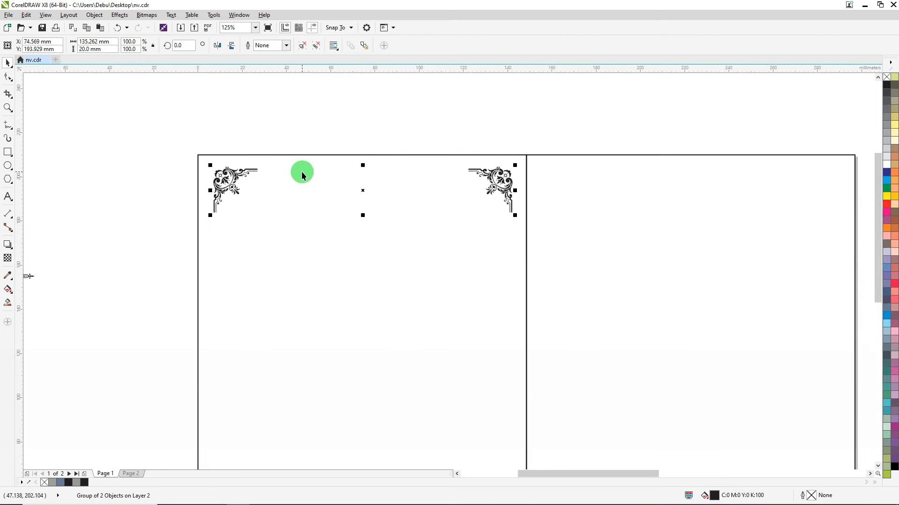
{"action": "left_click", "coordinate": [324, 142]}
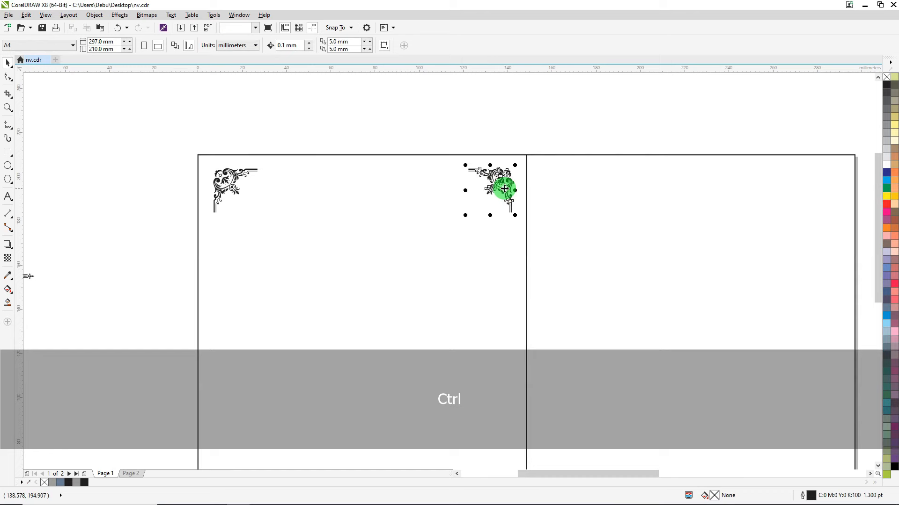
{"action": "scroll", "coordinate": [504, 189], "scroll_direction": "up", "scroll_amount": 4}
{"action": "key", "text": "Left"}
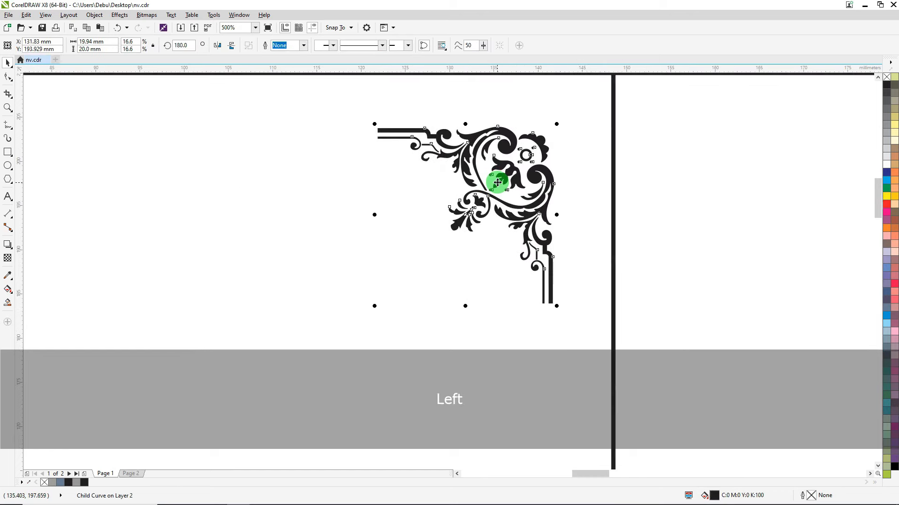
{"action": "key", "text": "Left"}
{"action": "key", "text": "Left"}
{"action": "key", "text": "Left"}
{"action": "key", "text": "Left"}
{"action": "scroll", "coordinate": [497, 183], "scroll_direction": "down", "scroll_amount": 4}
{"action": "left_click", "coordinate": [210, 193]}
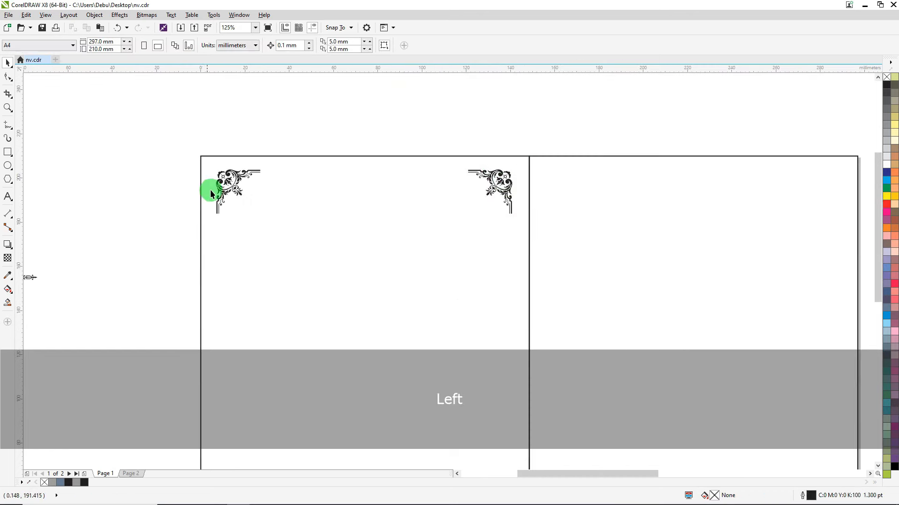
Group the upper ornament pair again, center it horizontally on the left panel rectangle, and nudge it down to Y 193.828 mm.
{"action": "left_click", "coordinate": [229, 187]}
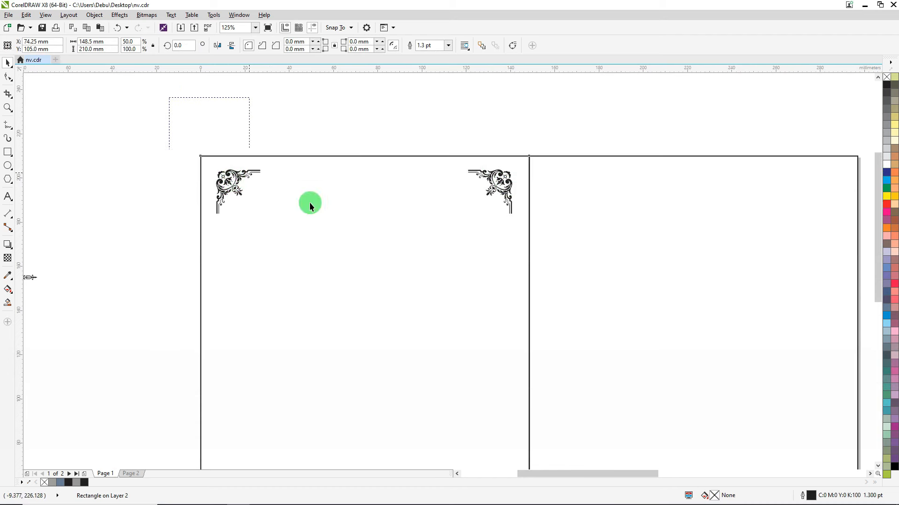
{"action": "left_click_drag", "start_coordinate": [310, 206], "coordinate": [608, 266]}
{"action": "key", "text": "ctrl+g"}
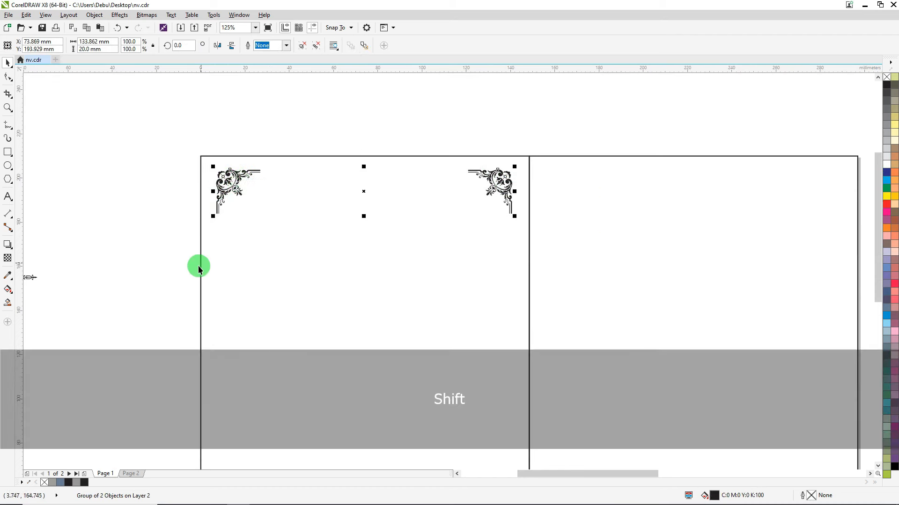
{"action": "left_click", "coordinate": [201, 240], "text": "shift"}
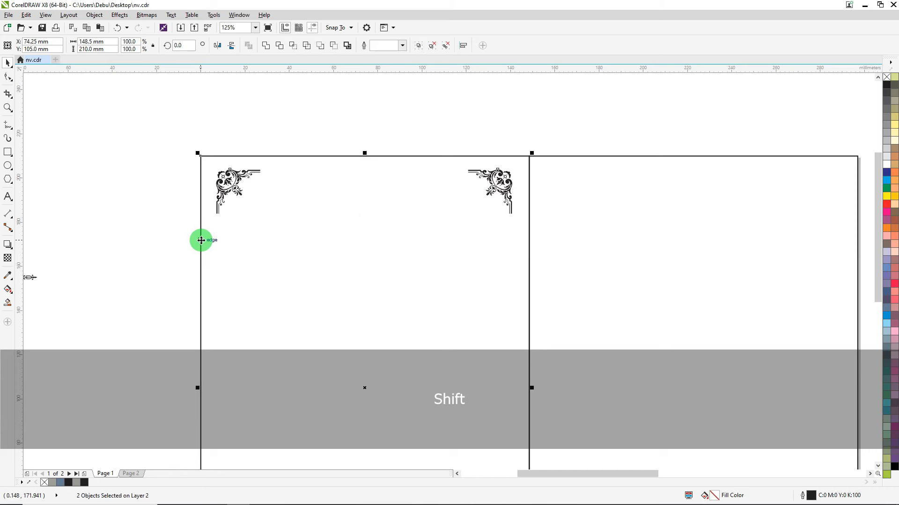
{"action": "key", "text": "c"}
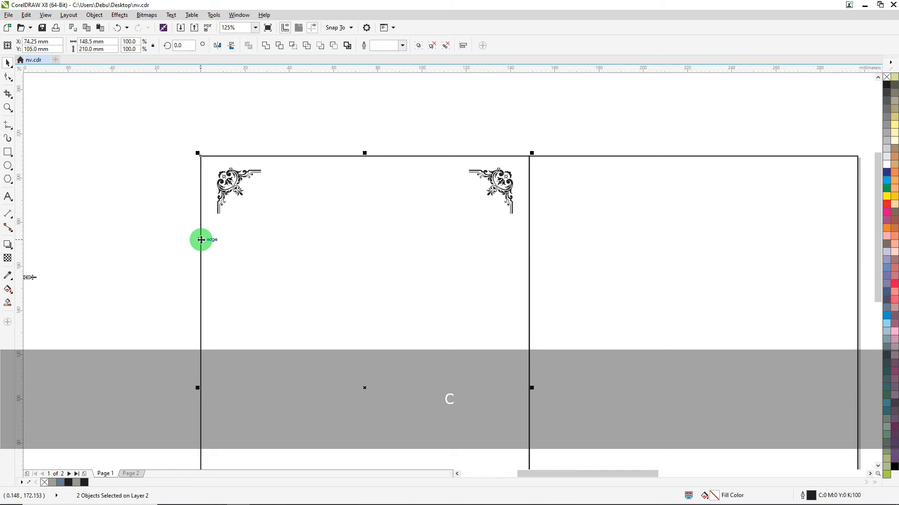
{"action": "left_click_drag", "start_coordinate": [164, 105], "coordinate": [628, 265]}
{"action": "key", "text": "Down"}
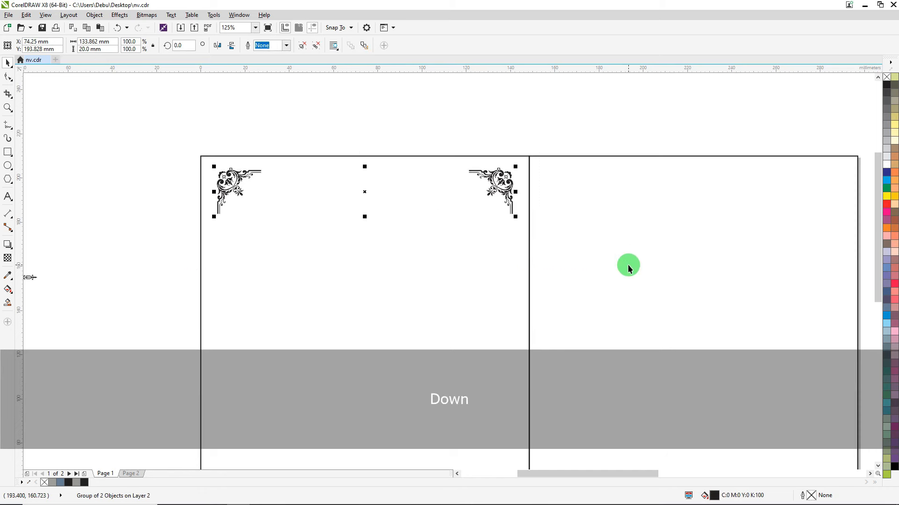
Duplicate the upper ornament pair, mirror the copy vertically, and align it to the bottom edge of the left panel rectangle.
{"action": "key", "text": "ctrl+c"}
{"action": "key", "text": "ctrl+v"}
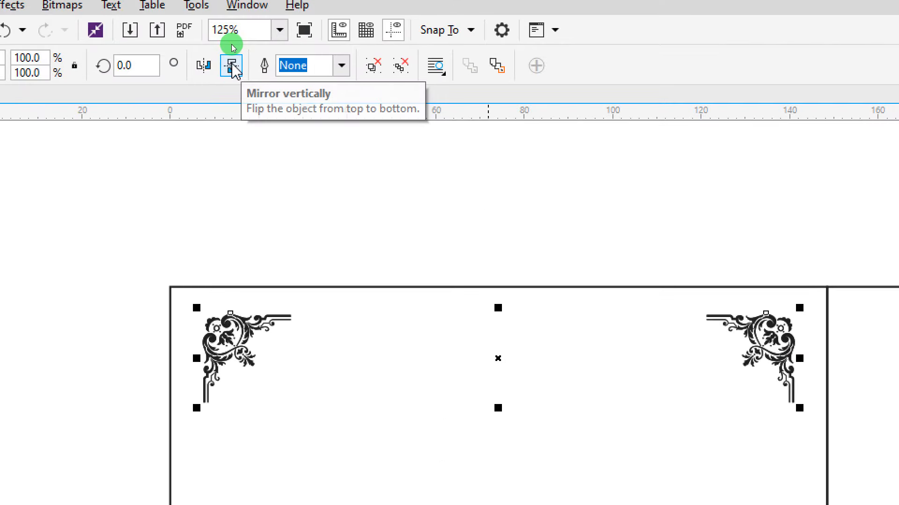
{"action": "left_click", "coordinate": [232, 66]}
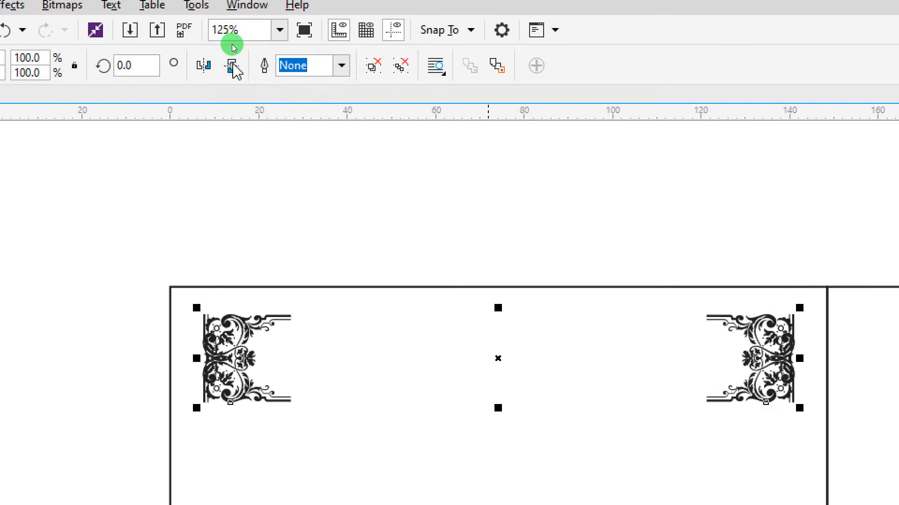
{"action": "scroll", "coordinate": [379, 211], "scroll_direction": "down", "scroll_amount": 4}
{"action": "scroll", "coordinate": [373, 280], "scroll_direction": "up", "scroll_amount": 2}
{"action": "key", "text": "shift"}
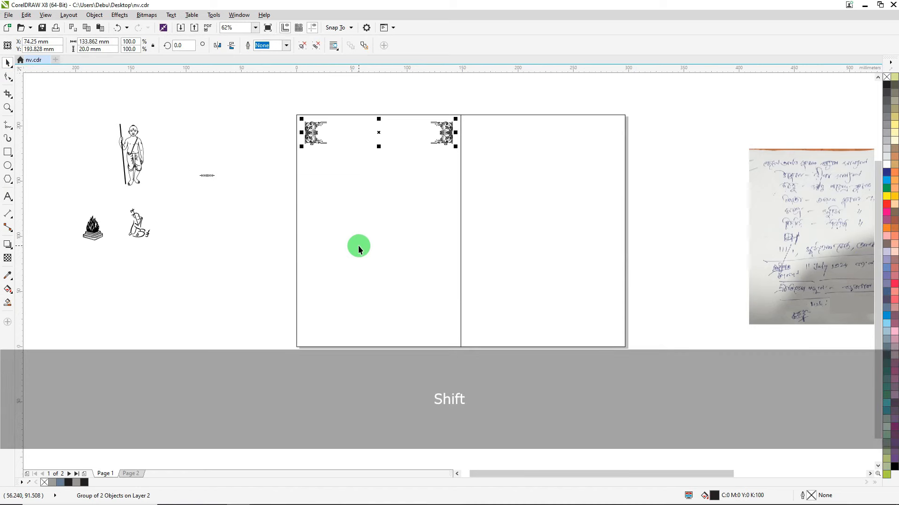
{"action": "left_click", "coordinate": [358, 246], "text": "shift"}
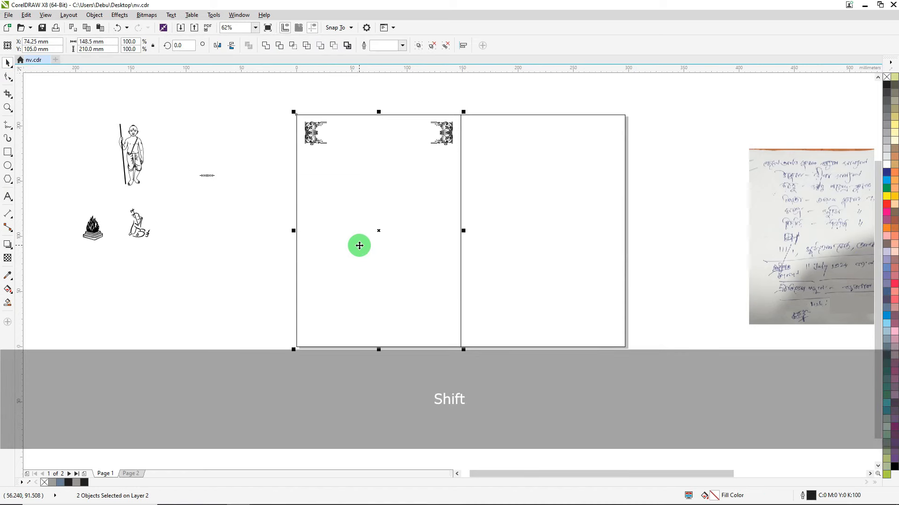
{"action": "key", "text": "b"}
{"action": "scroll", "coordinate": [329, 342], "scroll_direction": "up", "scroll_amount": 4}
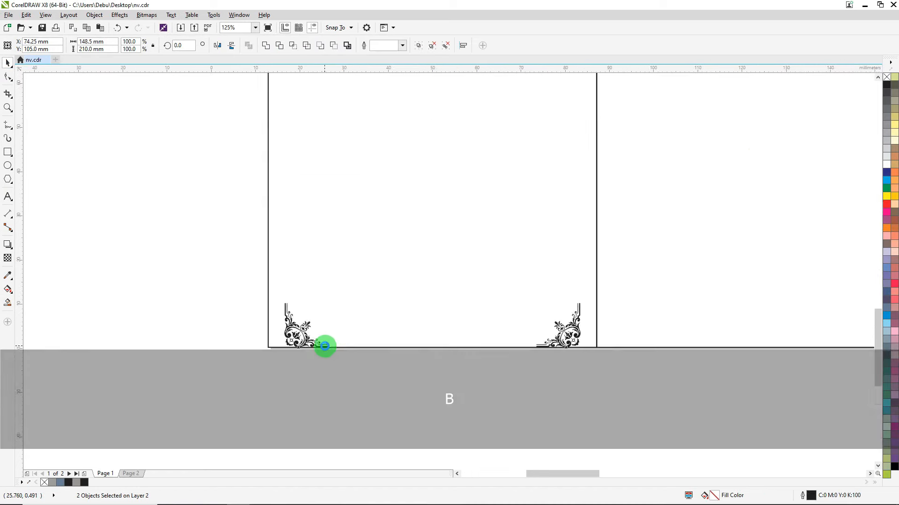
{"action": "scroll", "coordinate": [113, 283], "scroll_direction": "down", "scroll_amount": 2}
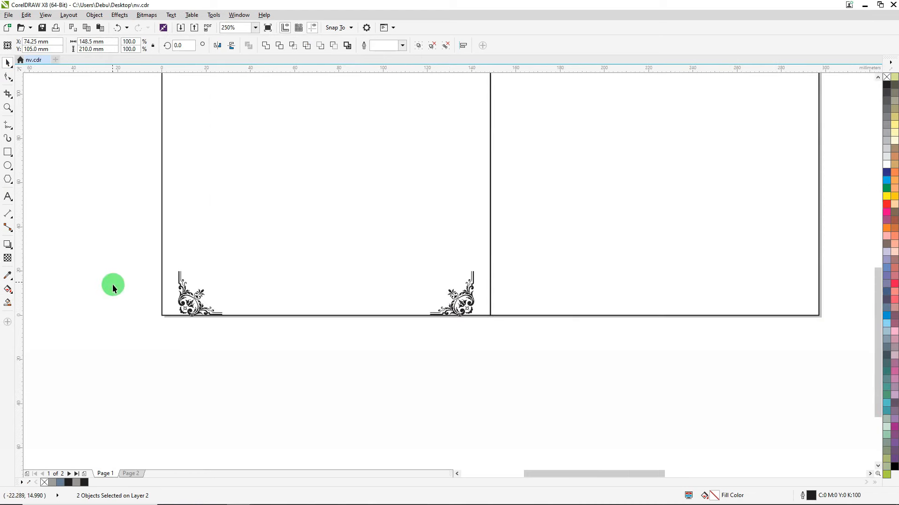
Nudge the lower ornament pair up from the panel's bottom edge to Y 17.5 mm.
{"action": "left_click_drag", "start_coordinate": [117, 238], "coordinate": [513, 333]}
{"action": "key", "text": "Up"}
{"action": "key", "text": "Up"}
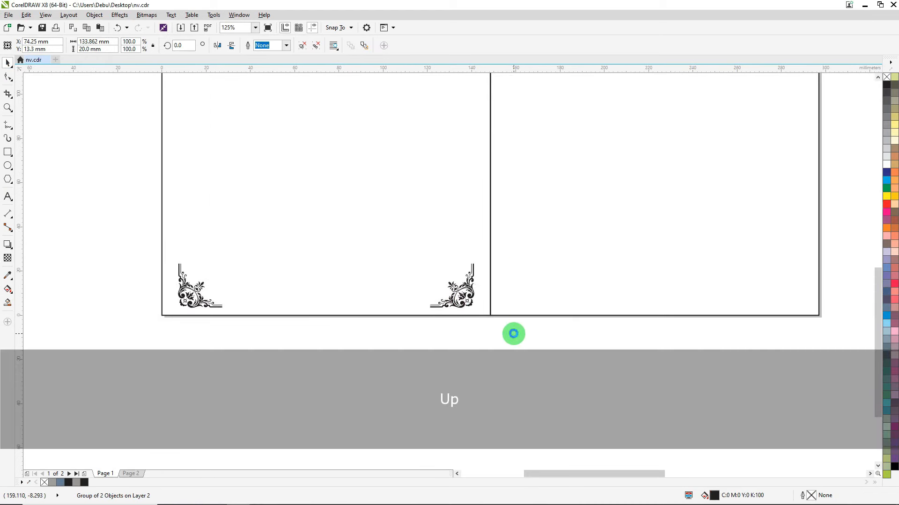
{"action": "key", "text": "Up"}
{"action": "scroll", "coordinate": [362, 316], "scroll_direction": "down", "scroll_amount": 4}
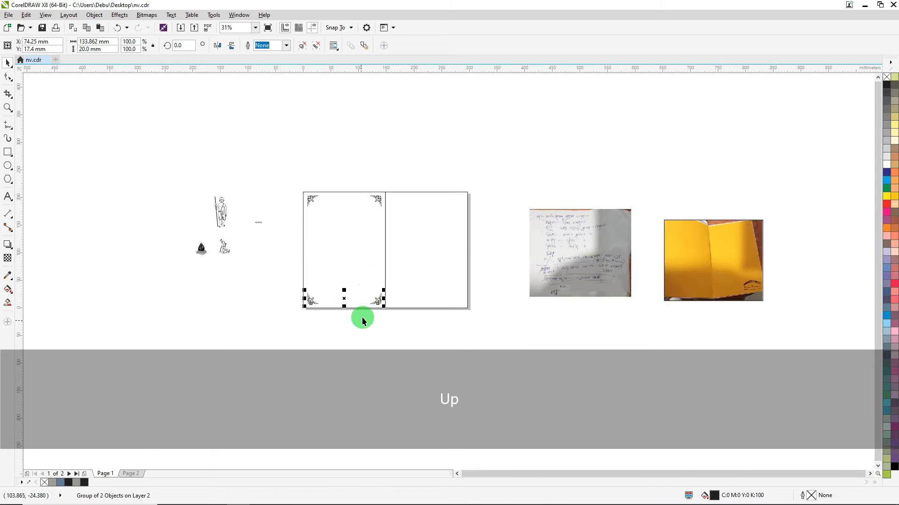
{"action": "key", "text": "Up"}
{"action": "scroll", "coordinate": [355, 273], "scroll_direction": "up", "scroll_amount": 3}
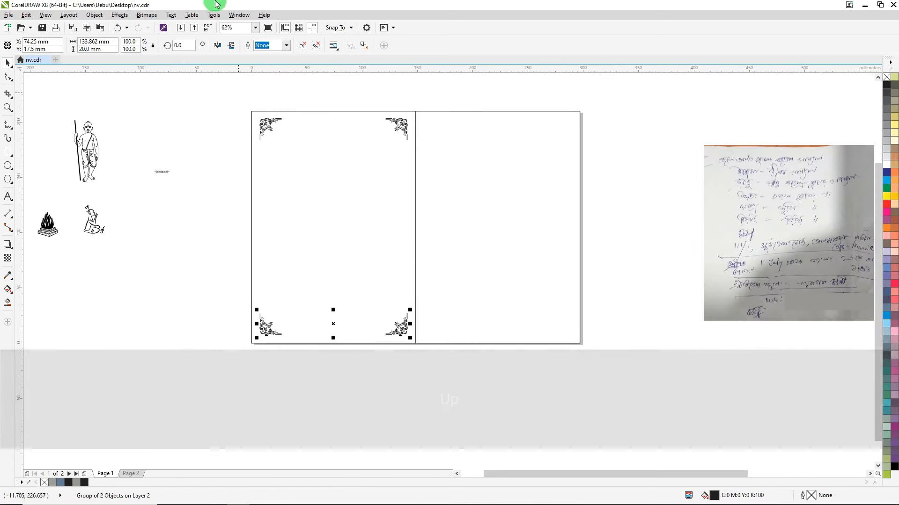
Group the upper and lower ornament pairs and center the group horizontally and vertically on the left panel rectangle.
{"action": "left_click_drag", "start_coordinate": [219, 94], "coordinate": [430, 339]}
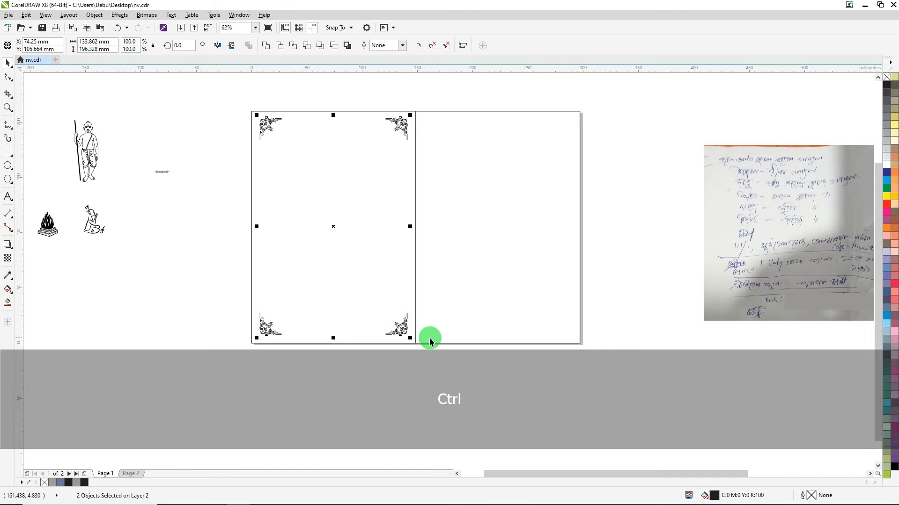
{"action": "key", "text": "ctrl+g"}
{"action": "scroll", "coordinate": [275, 112], "scroll_direction": "up", "scroll_amount": 2}
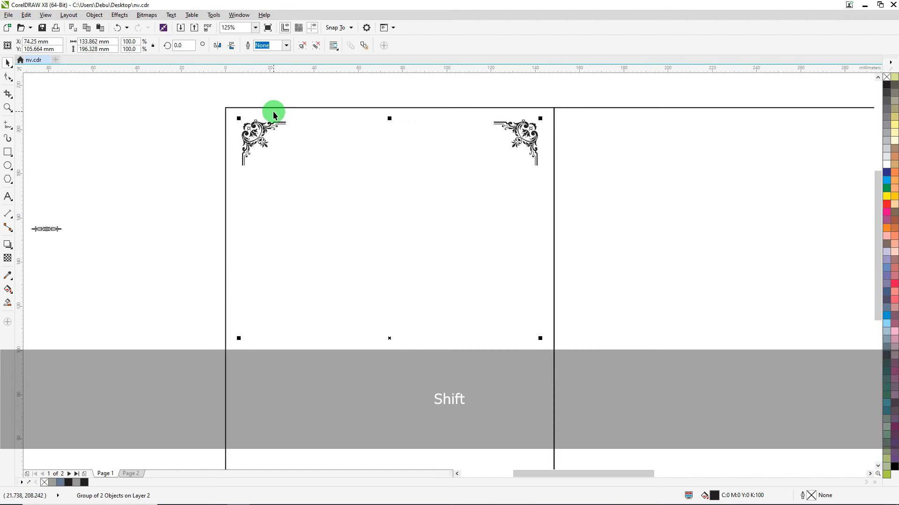
{"action": "left_click", "coordinate": [271, 108], "text": "shift"}
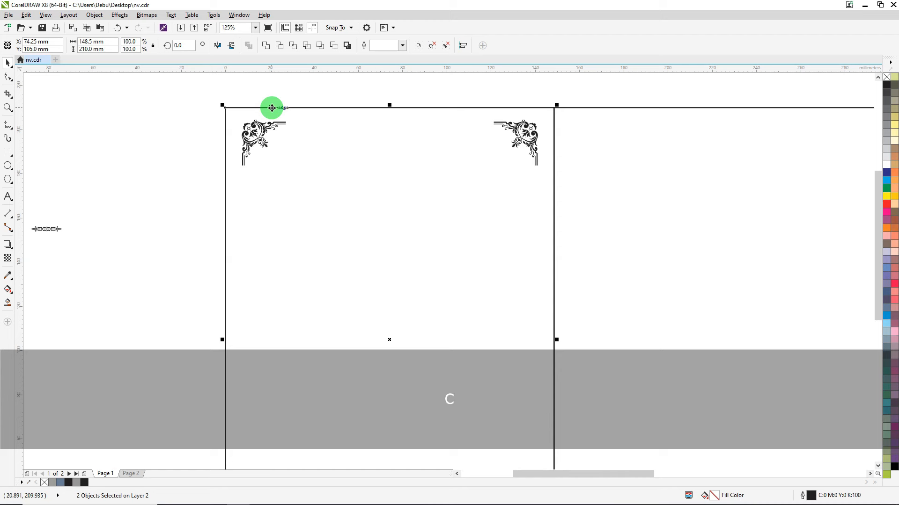
{"action": "key", "text": "e"}
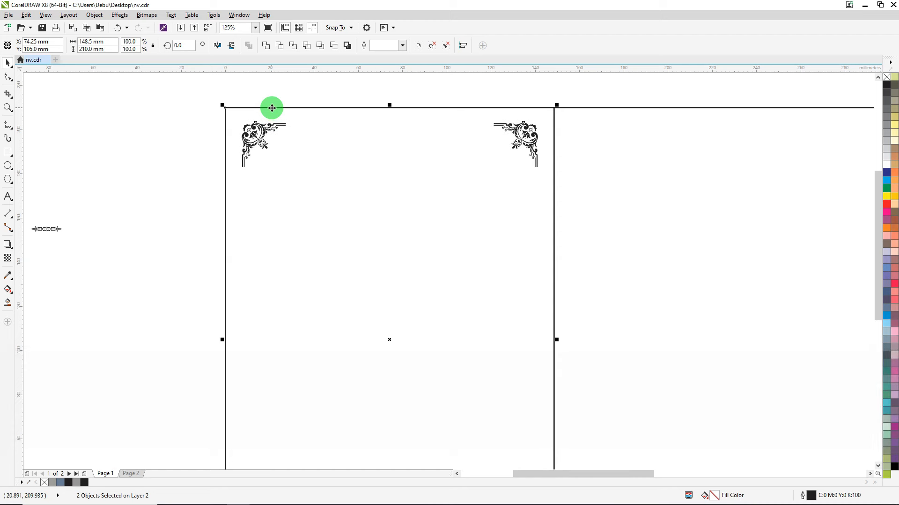
{"action": "scroll", "coordinate": [271, 108], "scroll_direction": "down", "scroll_amount": 4}
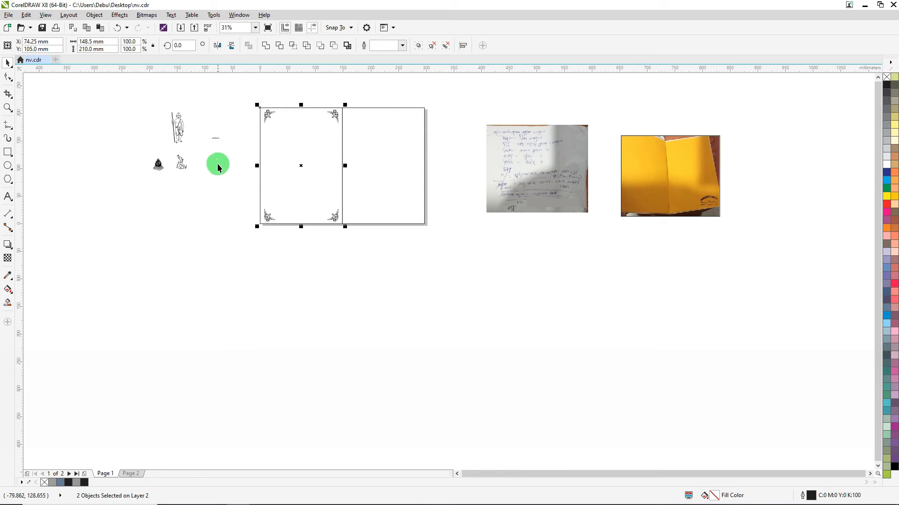
Move the small divider ornament from beside the page onto the left panel, just beyond the upper-left corner ornament's end.
{"action": "left_click", "coordinate": [216, 128]}
{"action": "scroll", "coordinate": [216, 129], "scroll_direction": "up", "scroll_amount": 4}
{"action": "left_click_drag", "start_coordinate": [174, 145], "coordinate": [257, 192]}
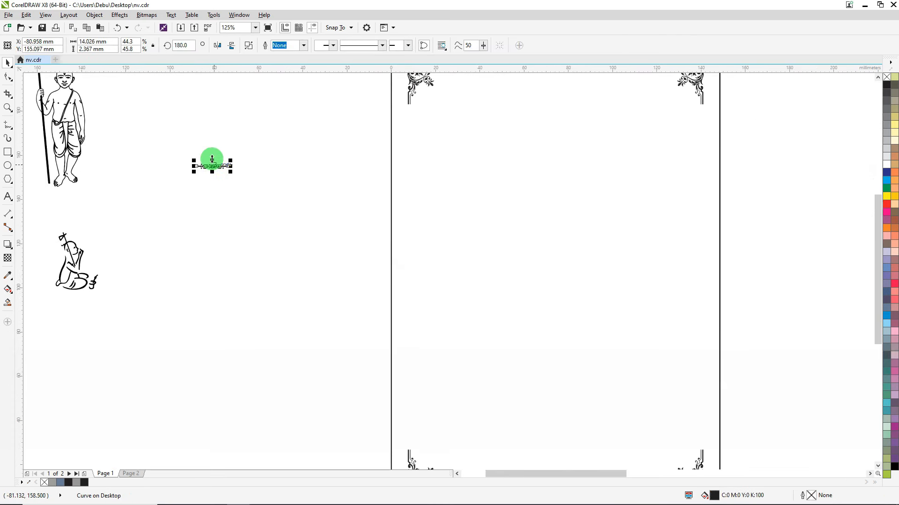
{"action": "scroll", "coordinate": [211, 157], "scroll_direction": "up", "scroll_amount": 4}
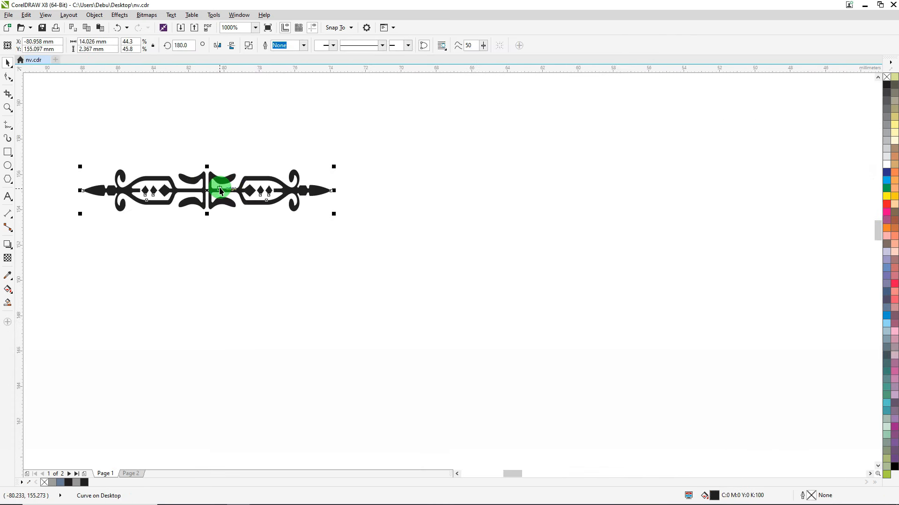
{"action": "scroll", "coordinate": [220, 191], "scroll_direction": "down", "scroll_amount": 5}
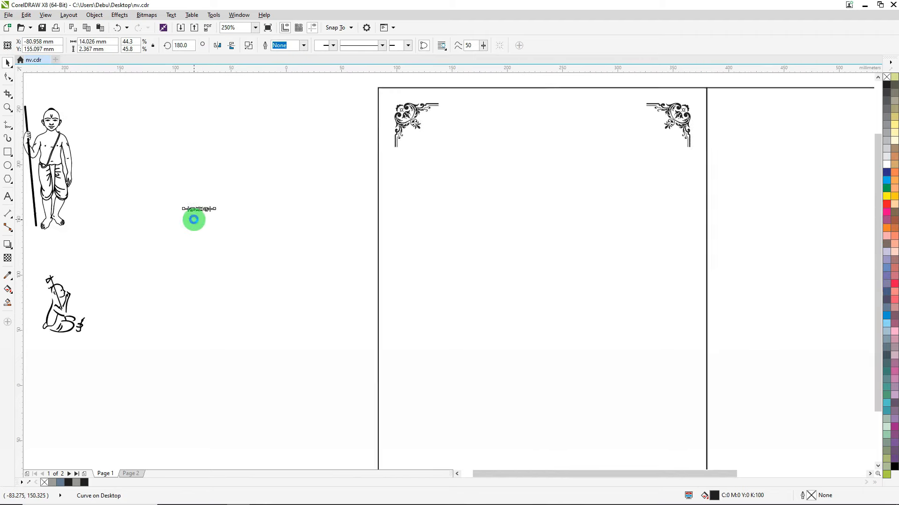
{"action": "scroll", "coordinate": [195, 214], "scroll_direction": "up", "scroll_amount": 2}
{"action": "left_click_drag", "start_coordinate": [175, 248], "coordinate": [439, 136]}
{"action": "scroll", "coordinate": [440, 138], "scroll_direction": "up", "scroll_amount": 6}
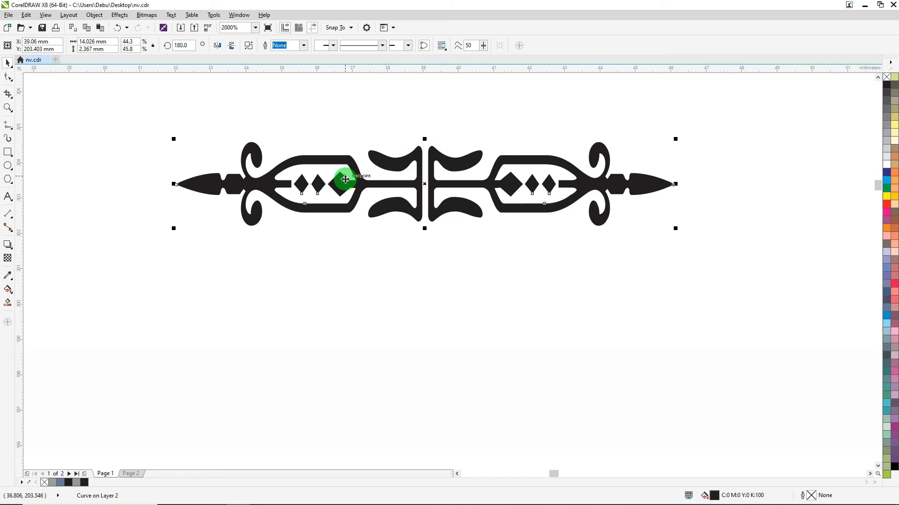
{"action": "left_click_drag", "start_coordinate": [327, 159], "coordinate": [377, 183]}
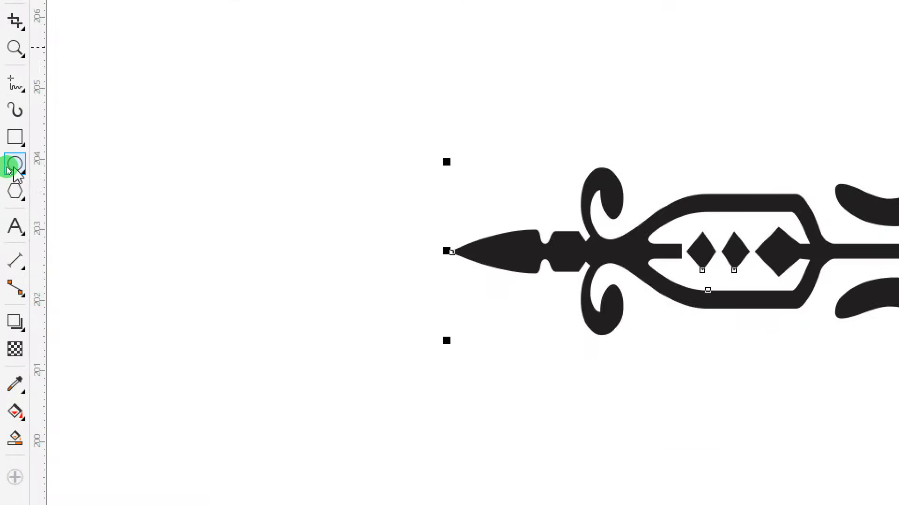
Draw a circle about 1 mm in diameter before the divider's left tip, filled black with no outline.
{"action": "left_click", "coordinate": [14, 165]}
{"action": "left_click_drag", "start_coordinate": [171, 191], "coordinate": [206, 222]}
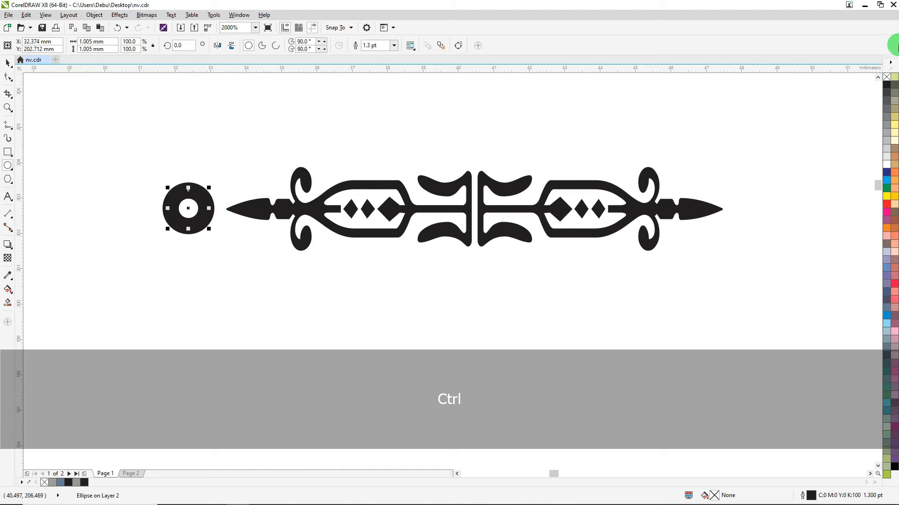
{"action": "left_click", "coordinate": [886, 85]}
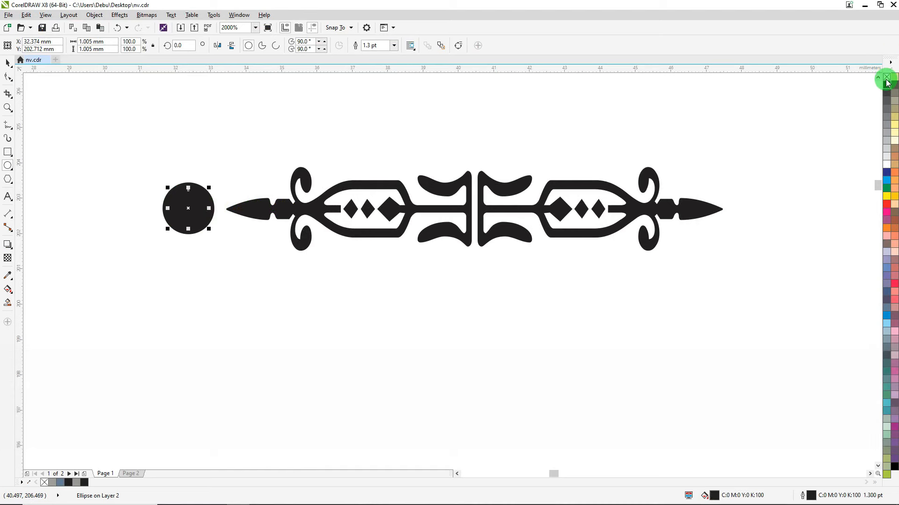
{"action": "right_click", "coordinate": [886, 79]}
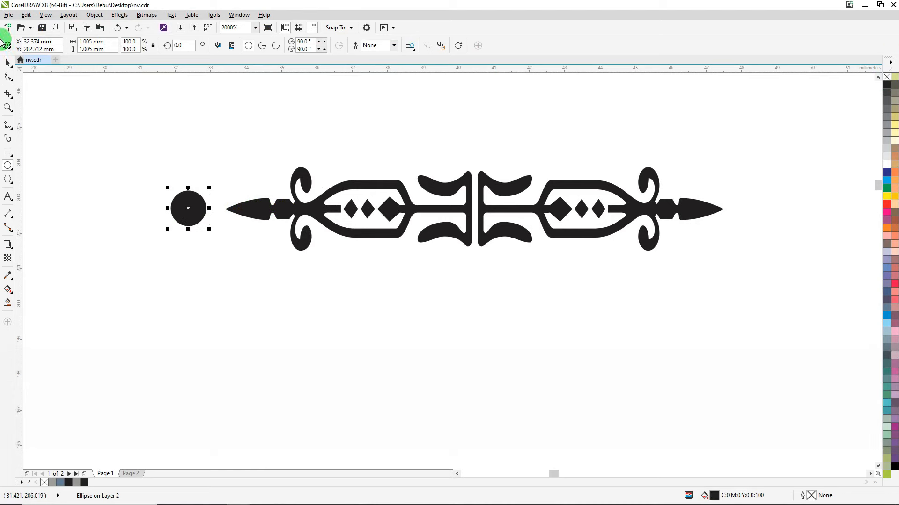
{"action": "key", "text": "Right"}
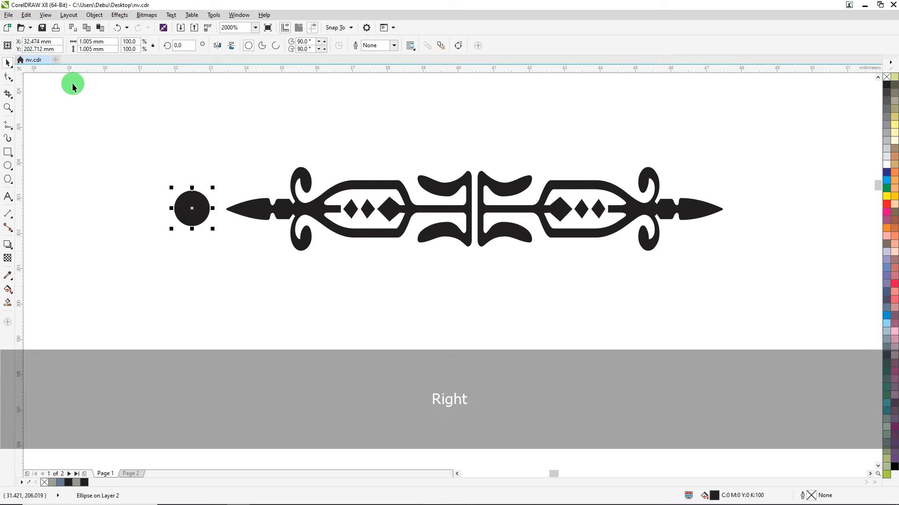
{"action": "key", "text": "Left"}
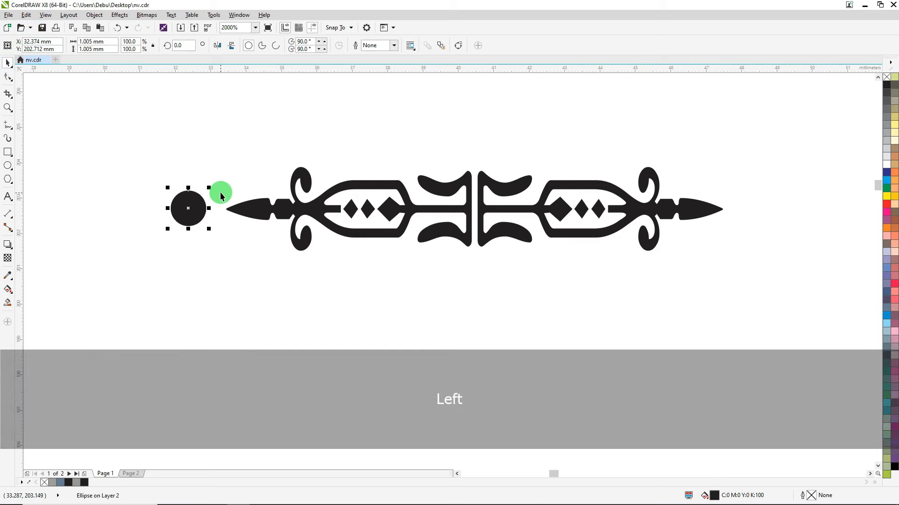
Align the circle and the divider ornament so their centers share a horizontal line, and group them.
{"action": "scroll", "coordinate": [189, 200], "scroll_direction": "up", "scroll_amount": 1}
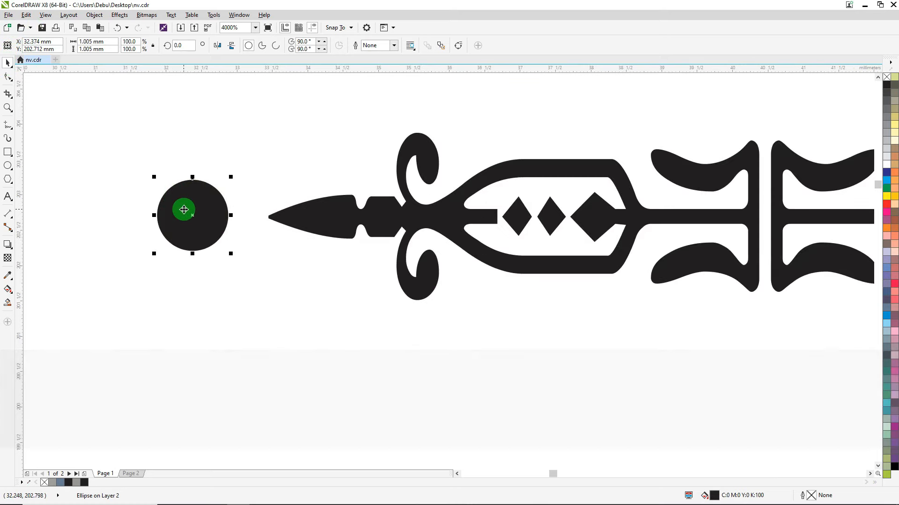
{"action": "key", "text": "shift"}
{"action": "left_click", "coordinate": [563, 168], "text": "shift"}
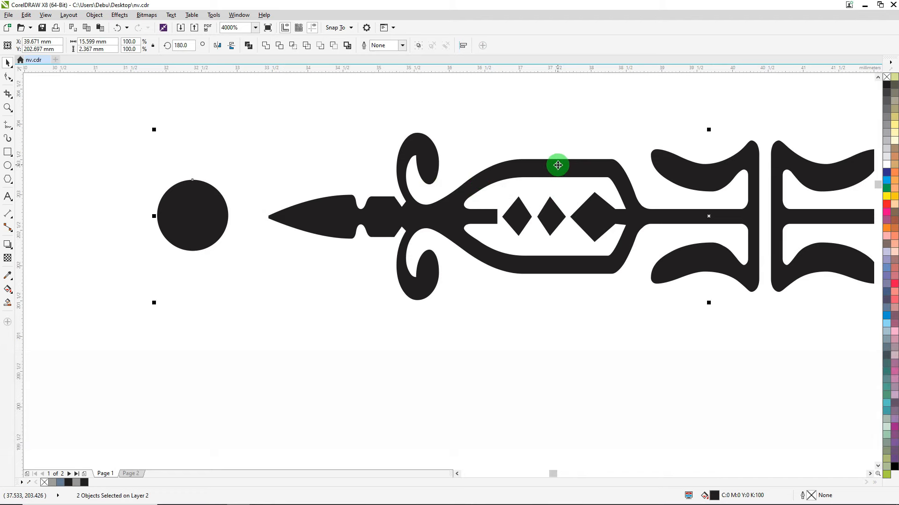
{"action": "key", "text": "e"}
{"action": "scroll", "coordinate": [274, 265], "scroll_direction": "down", "scroll_amount": 5}
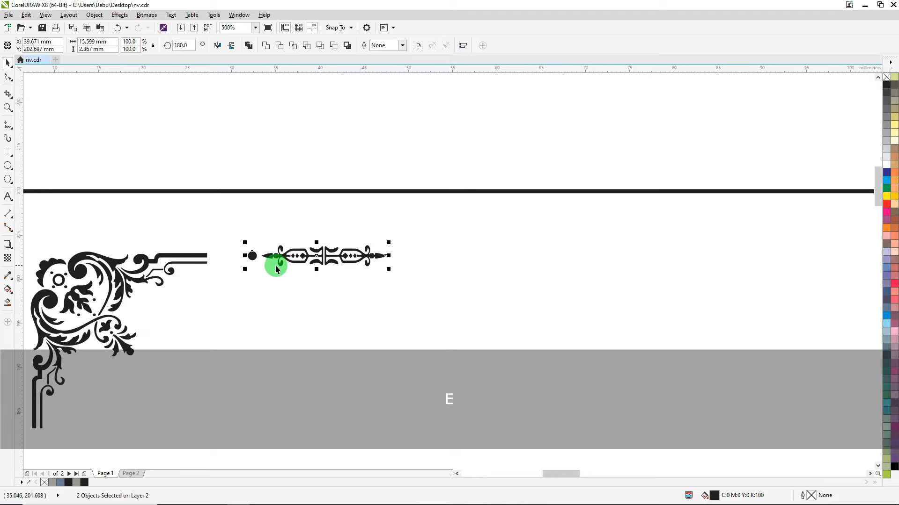
{"action": "key", "text": "ctrl+g"}
{"action": "scroll", "coordinate": [217, 254], "scroll_direction": "up", "scroll_amount": 2}
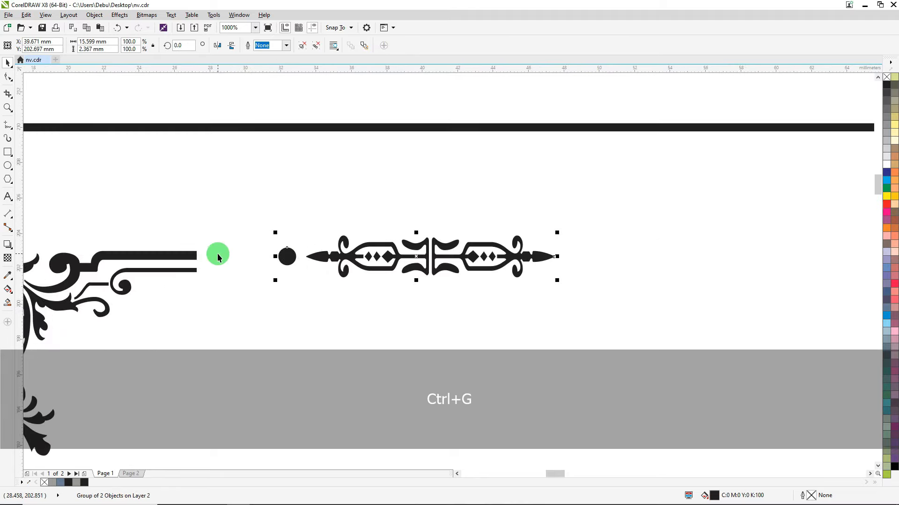
Place the circle-and-divider group beside the upper-left corner ornament's bars, at about X 35.828 mm, Y 202.428 mm.
{"action": "scroll", "coordinate": [199, 250], "scroll_direction": "up", "scroll_amount": 2}
{"action": "left_click_drag", "start_coordinate": [377, 263], "coordinate": [243, 275]}
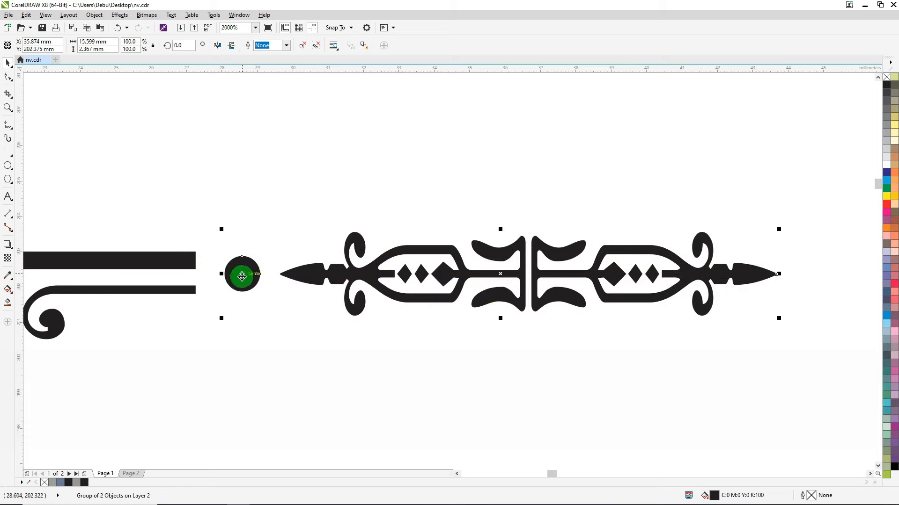
{"action": "scroll", "coordinate": [234, 275], "scroll_direction": "up", "scroll_amount": 2}
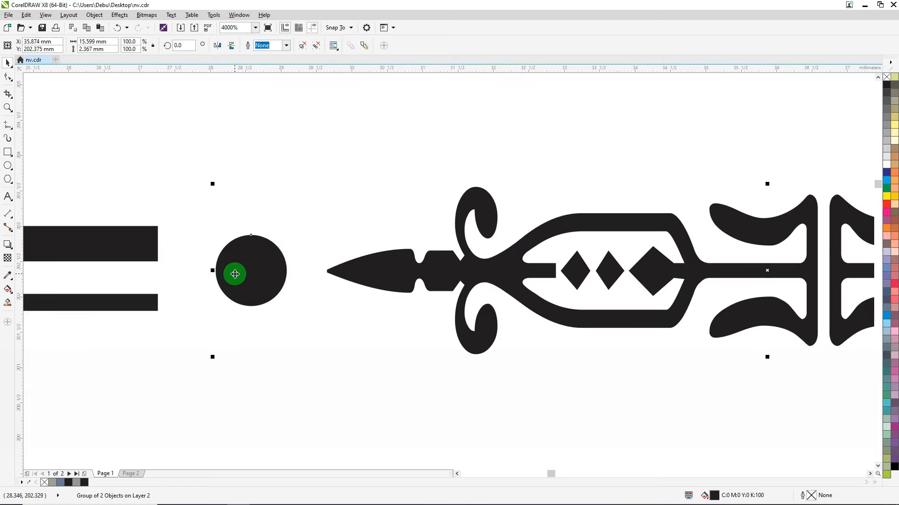
{"action": "left_click_drag", "start_coordinate": [238, 271], "coordinate": [235, 267]}
{"action": "scroll", "coordinate": [235, 267], "scroll_direction": "down", "scroll_amount": 6}
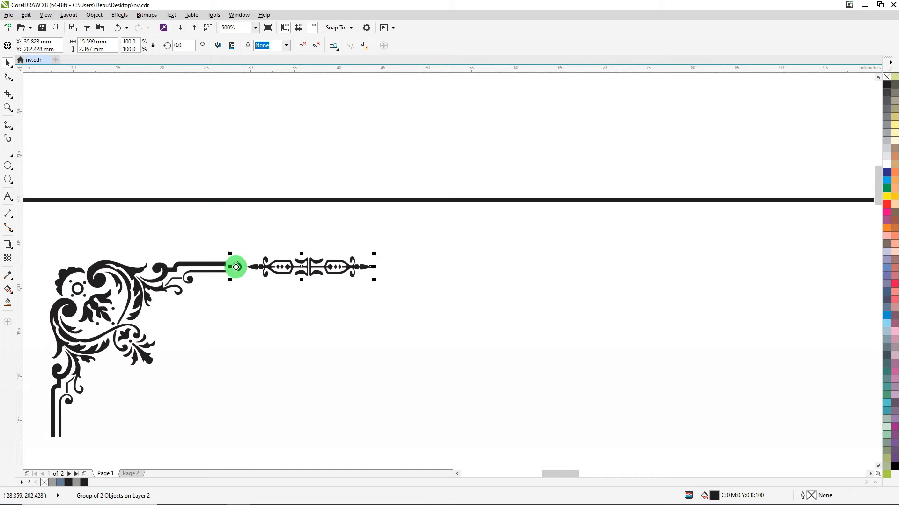
Create one copy of the circle-and-divider group offset 16 mm horizontally with the Position transformation.
{"action": "key", "text": "alt"}
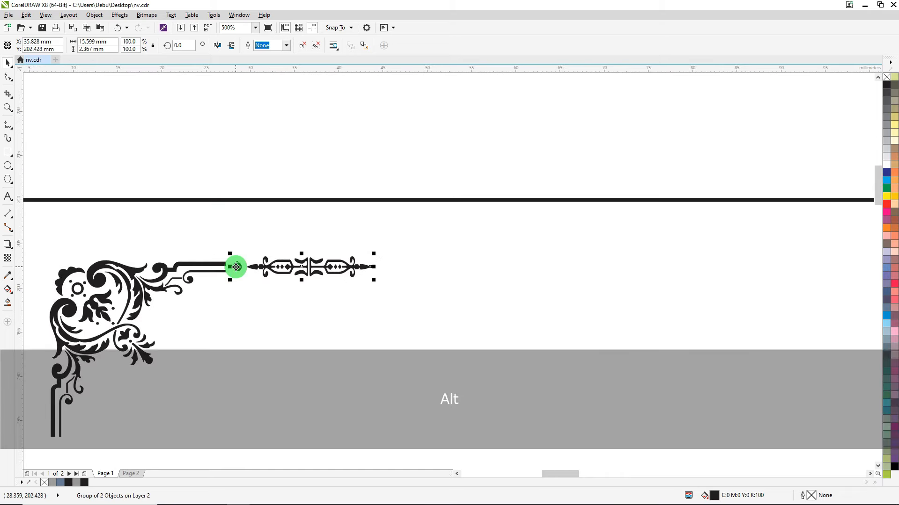
{"action": "key", "text": "alt+F7"}
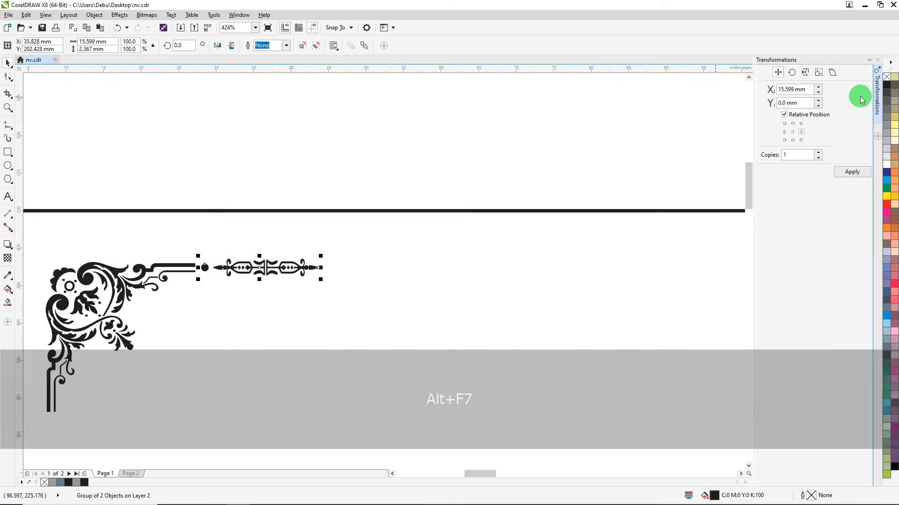
{"action": "left_click", "coordinate": [820, 73]}
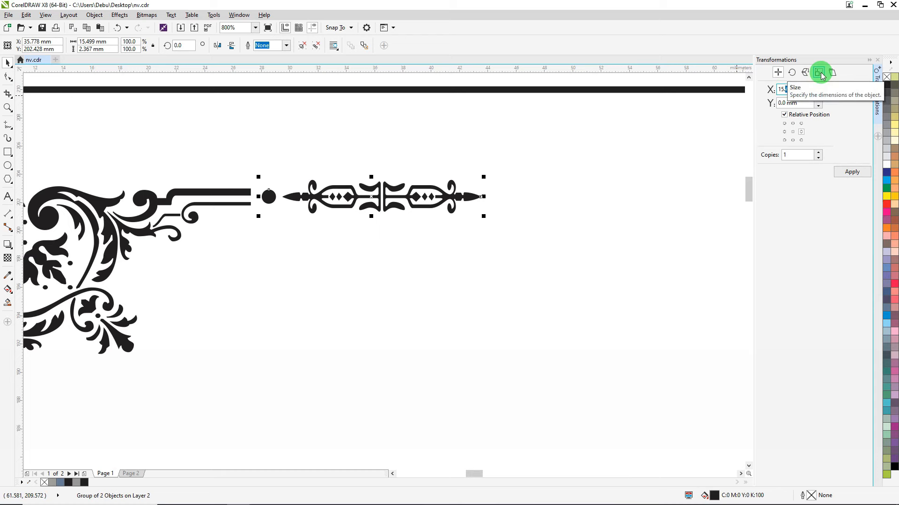
{"action": "key", "text": "shift+Left"}
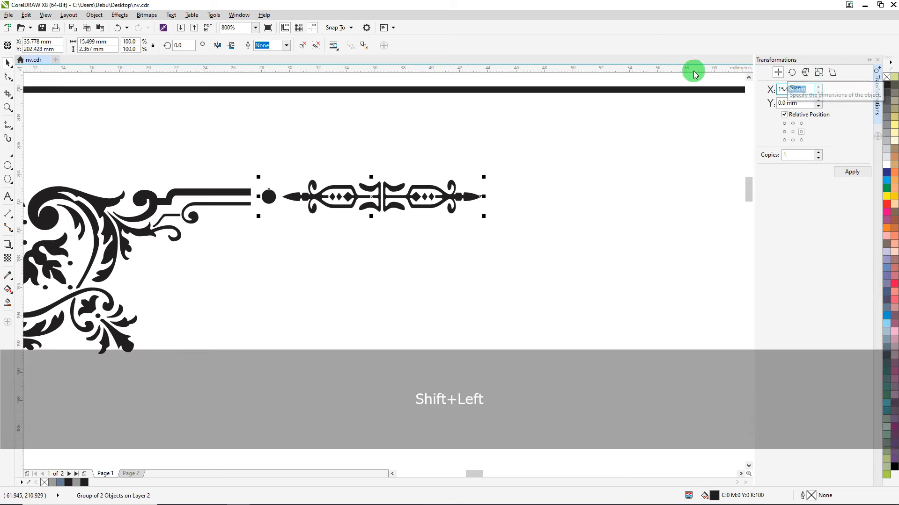
{"action": "left_click_drag", "start_coordinate": [799, 88], "coordinate": [764, 97]}
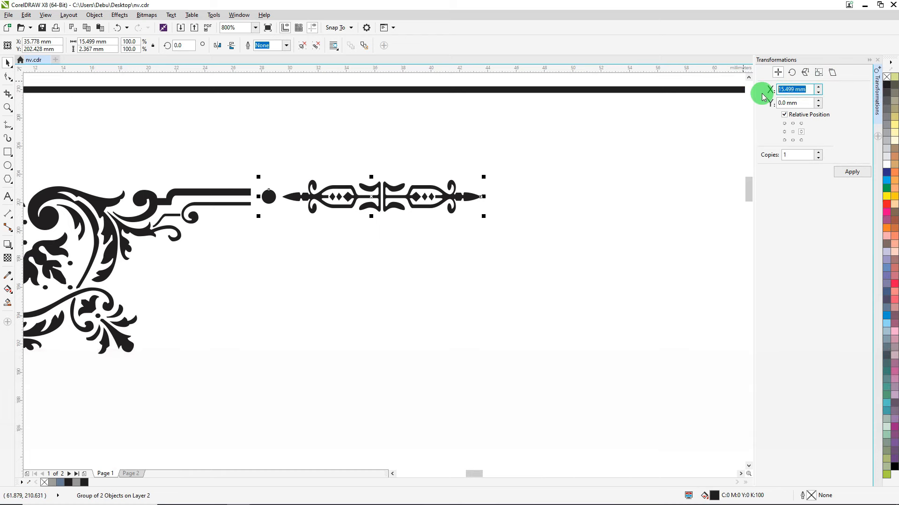
{"action": "type", "text": "16"}
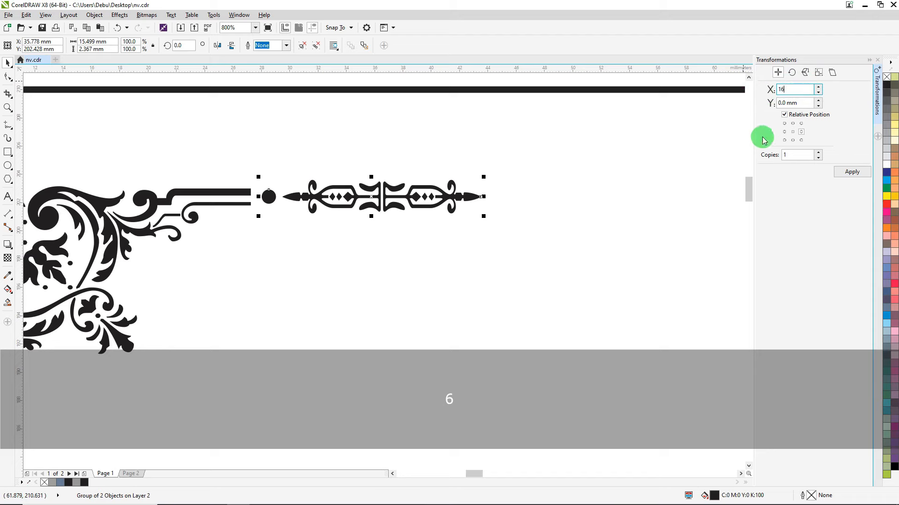
{"action": "left_click", "coordinate": [852, 172]}
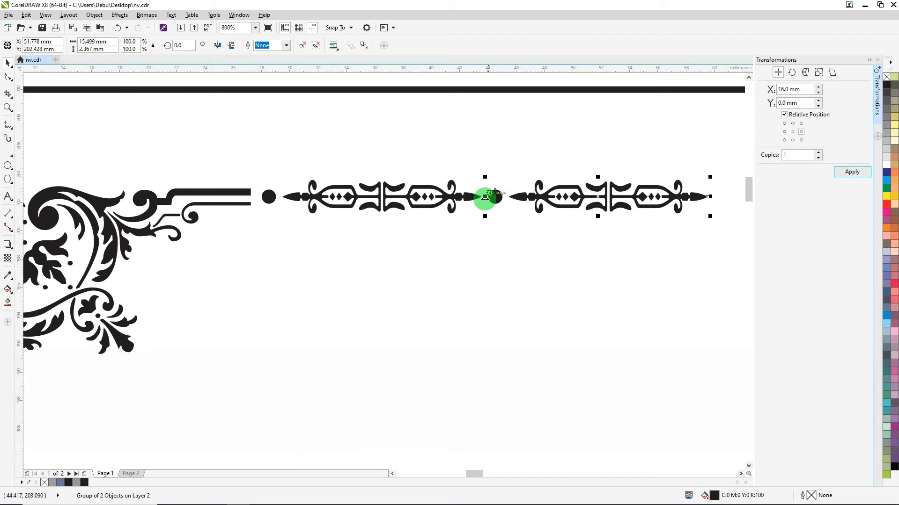
{"action": "scroll", "coordinate": [485, 195], "scroll_direction": "up", "scroll_amount": 3}
{"action": "scroll", "coordinate": [471, 210], "scroll_direction": "down", "scroll_amount": 5}
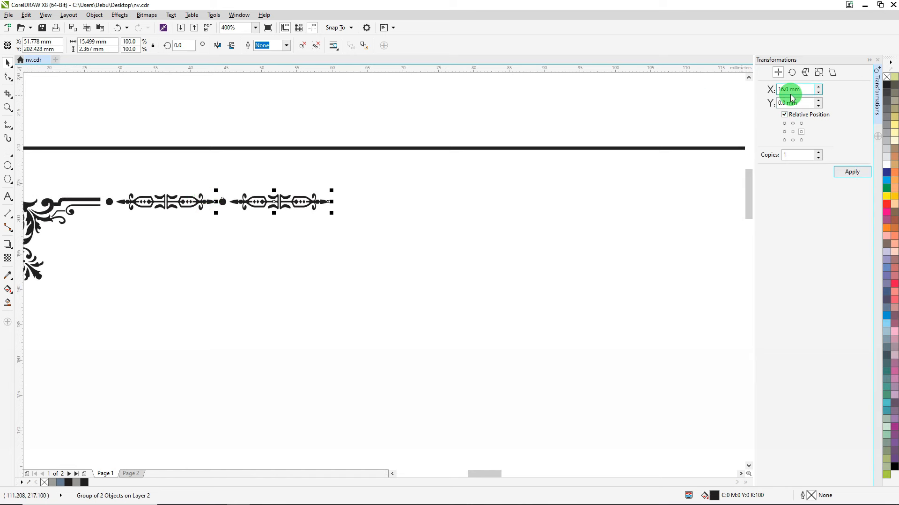
Add four more copies at the same 16 mm spacing to extend the divider row to the upper-right corner ornament.
{"action": "scroll", "coordinate": [169, 186], "scroll_direction": "down", "scroll_amount": 2}
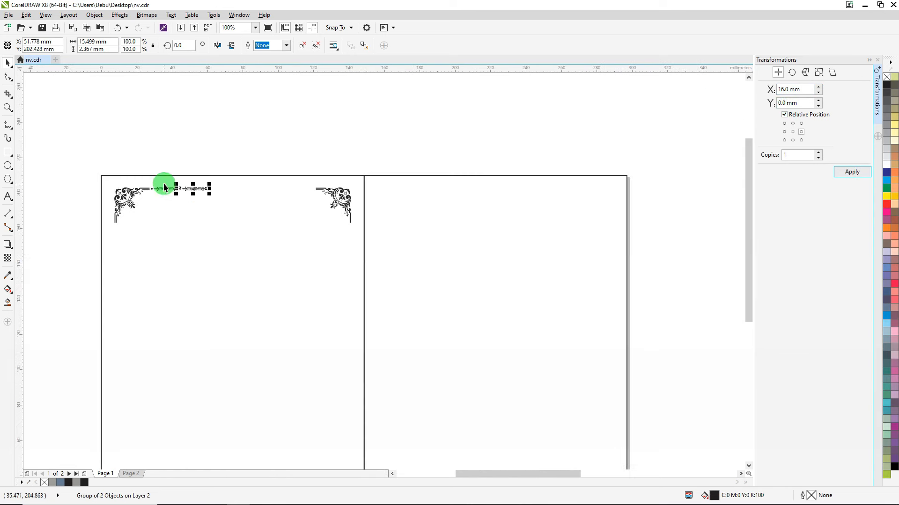
{"action": "left_click", "coordinate": [841, 170]}
{"action": "left_click", "coordinate": [841, 171]}
{"action": "left_click", "coordinate": [842, 170]}
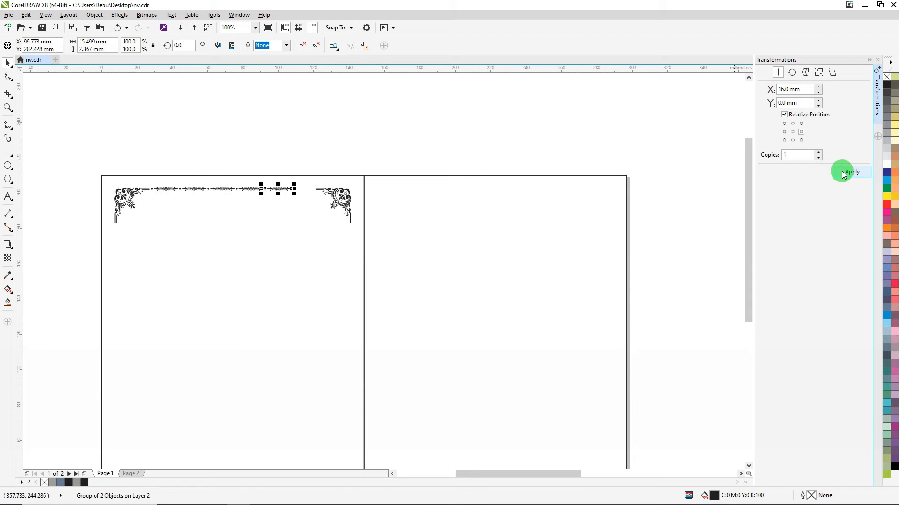
{"action": "left_click", "coordinate": [841, 170]}
{"action": "scroll", "coordinate": [321, 187], "scroll_direction": "up", "scroll_amount": 2}
{"action": "scroll", "coordinate": [327, 188], "scroll_direction": "up", "scroll_amount": 1}
{"action": "scroll", "coordinate": [365, 191], "scroll_direction": "down", "scroll_amount": 4}
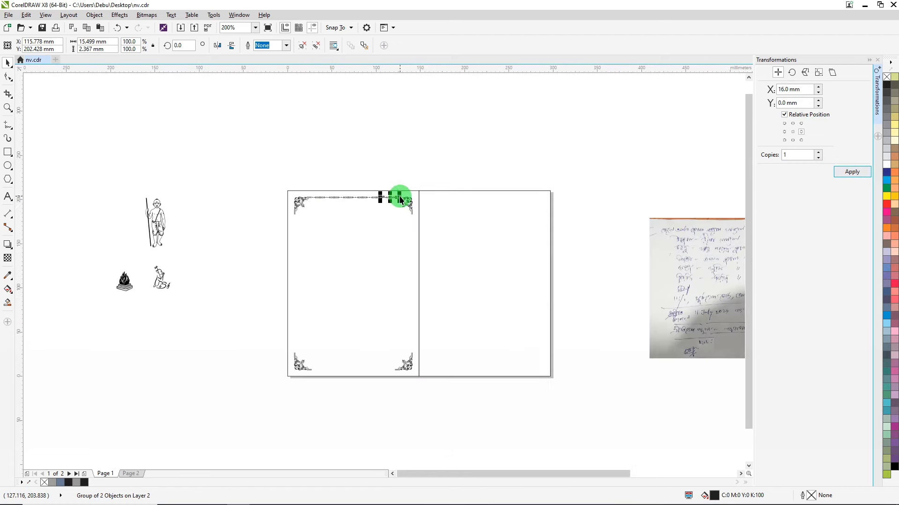
{"action": "scroll", "coordinate": [399, 198], "scroll_direction": "up", "scroll_amount": 1}
{"action": "scroll", "coordinate": [359, 198], "scroll_direction": "up", "scroll_amount": 1}
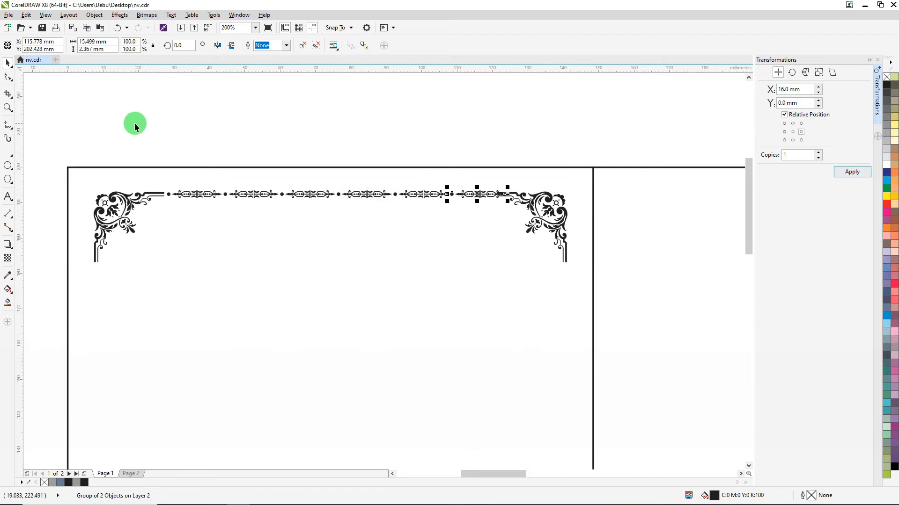
Select all six divider units and narrow the row to about 92.5 mm so it fits between the upper corner ornaments.
{"action": "left_click_drag", "start_coordinate": [135, 126], "coordinate": [488, 226]}
{"action": "scroll", "coordinate": [497, 209], "scroll_direction": "up", "scroll_amount": 3}
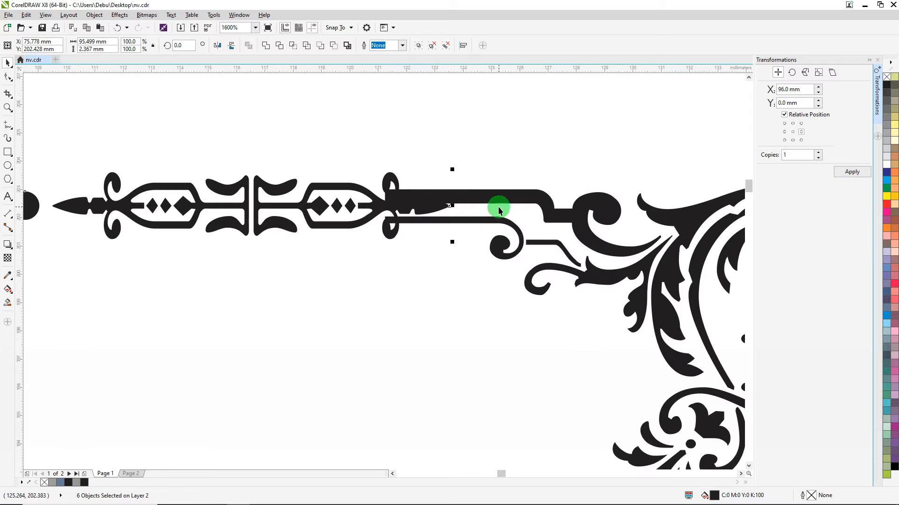
{"action": "left_click_drag", "start_coordinate": [452, 206], "coordinate": [367, 206]}
{"action": "scroll", "coordinate": [356, 207], "scroll_direction": "down", "scroll_amount": 6}
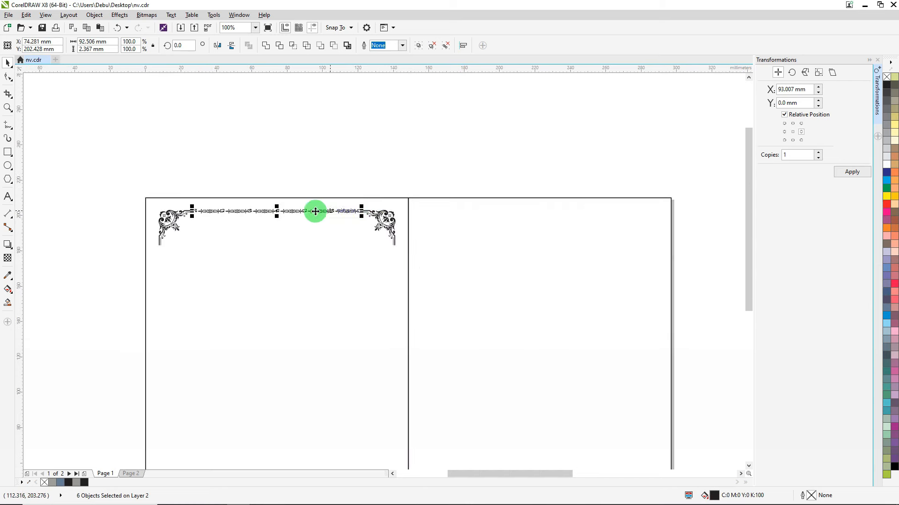
{"action": "scroll", "coordinate": [316, 211], "scroll_direction": "up", "scroll_amount": 2}
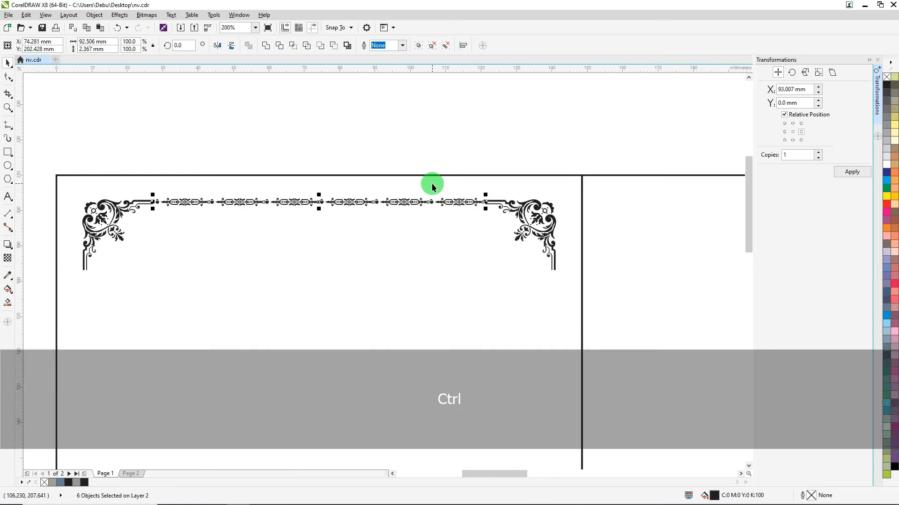
Group the six divider units, duplicate the row, and bottom-align the duplicate with the lower-left corner ornament.
{"action": "key", "text": "ctrl+g"}
{"action": "key", "text": "ctrl+v"}
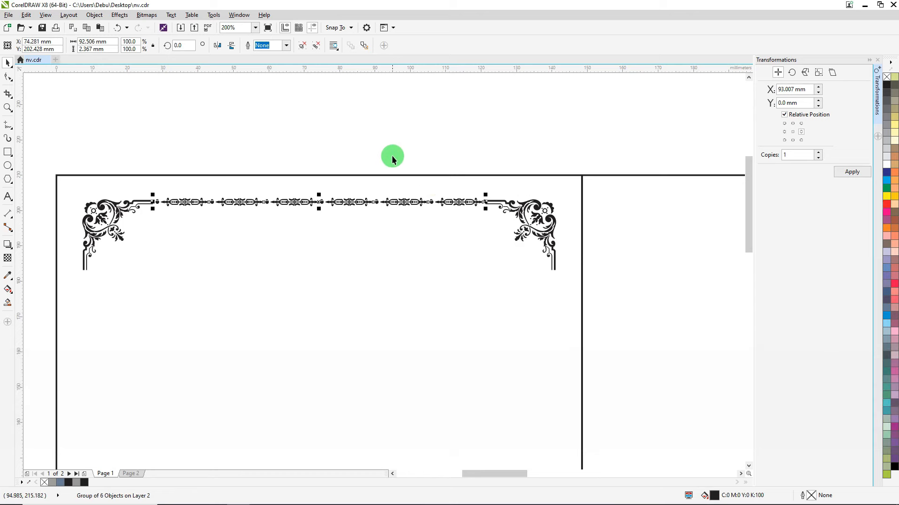
{"action": "scroll", "coordinate": [392, 155], "scroll_direction": "down", "scroll_amount": 1}
{"action": "scroll", "coordinate": [389, 170], "scroll_direction": "down", "scroll_amount": 1}
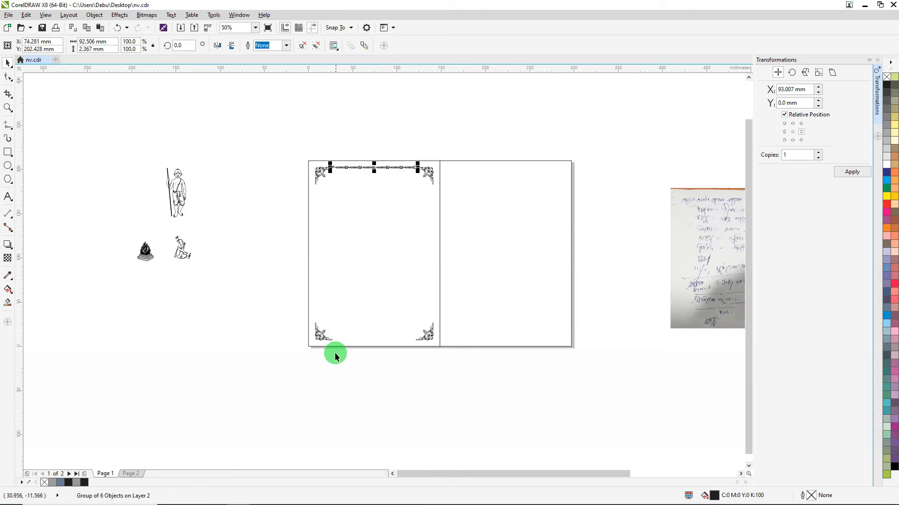
{"action": "scroll", "coordinate": [335, 355], "scroll_direction": "up", "scroll_amount": 2}
{"action": "key", "text": "shift"}
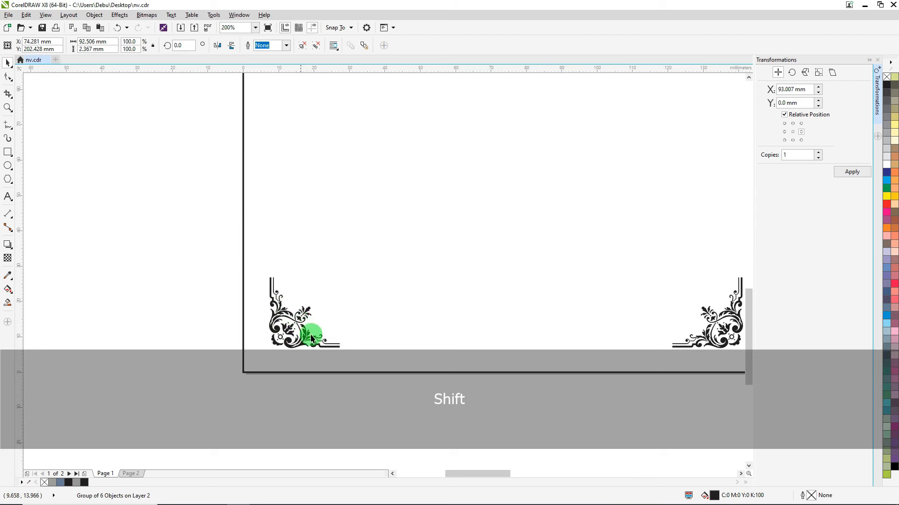
{"action": "left_click", "coordinate": [292, 317], "text": "shift"}
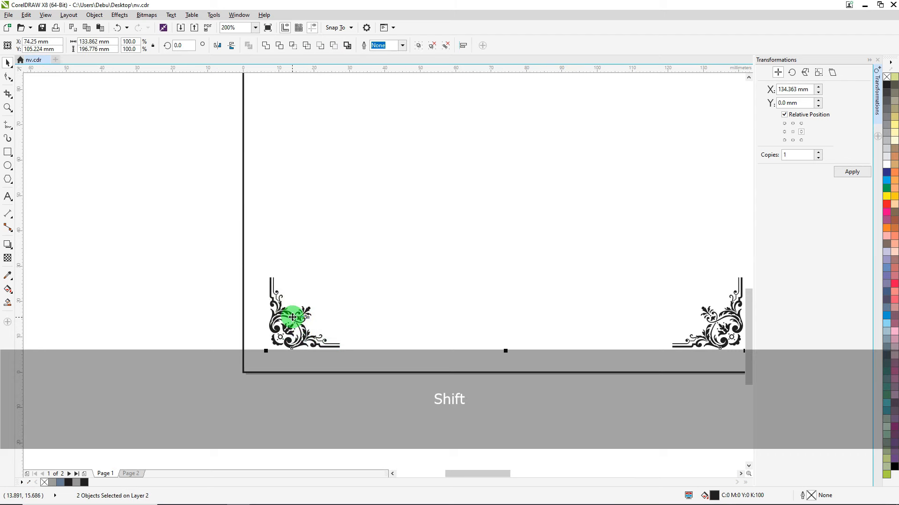
{"action": "key", "text": "b"}
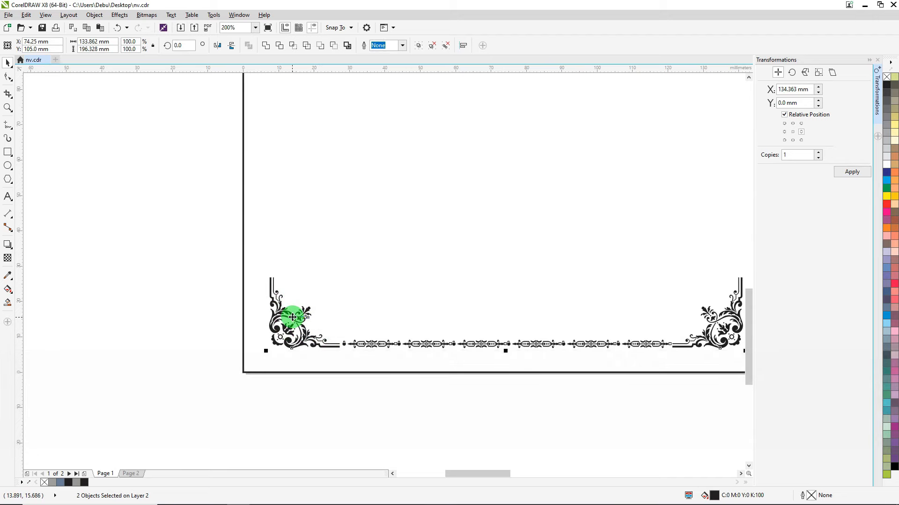
Nudge the lower divider row down to Y 7.719 mm so it lines up with the corner ornament's bars.
{"action": "scroll", "coordinate": [310, 319], "scroll_direction": "down", "scroll_amount": 1}
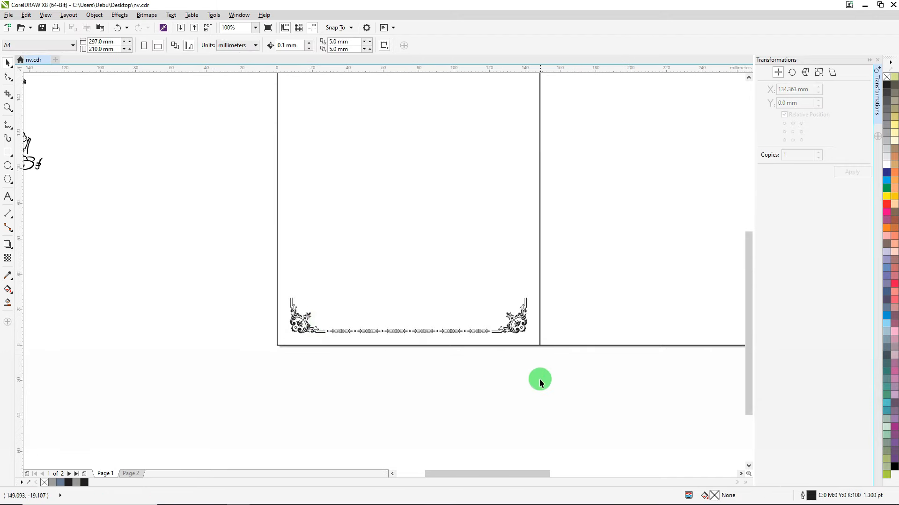
{"action": "left_click_drag", "start_coordinate": [539, 379], "coordinate": [320, 298]}
{"action": "scroll", "coordinate": [317, 325], "scroll_direction": "up", "scroll_amount": 8}
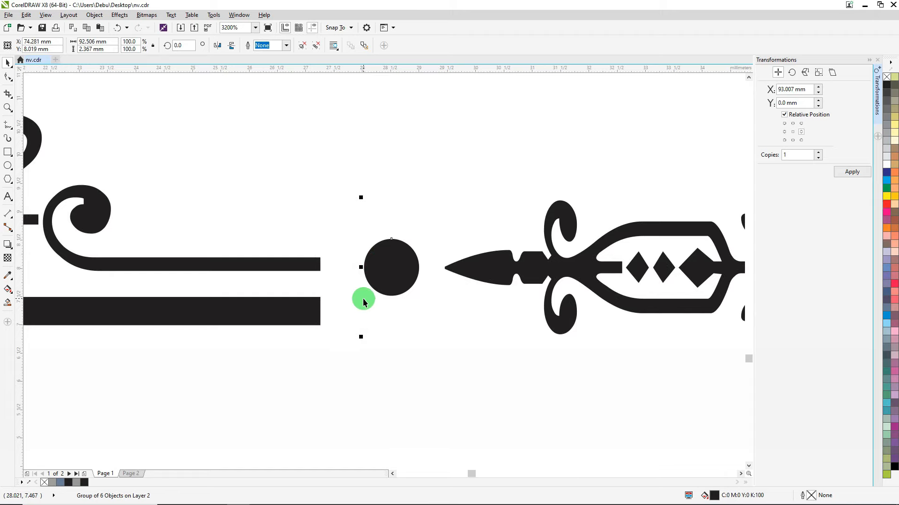
{"action": "key", "text": "Down"}
{"action": "key", "text": "Down"}
{"action": "key", "text": "Down"}
{"action": "scroll", "coordinate": [363, 298], "scroll_direction": "down", "scroll_amount": 6}
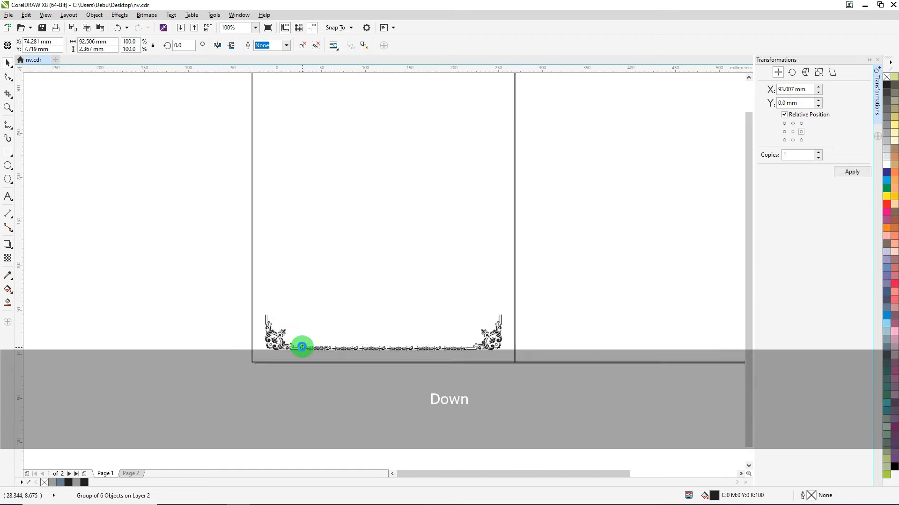
Place a copy of the upper divider row inside the left panel, at about X 53.718 mm, Y 167.575 mm.
{"action": "left_click", "coordinate": [224, 100]}
{"action": "scroll", "coordinate": [303, 176], "scroll_direction": "up", "scroll_amount": 2}
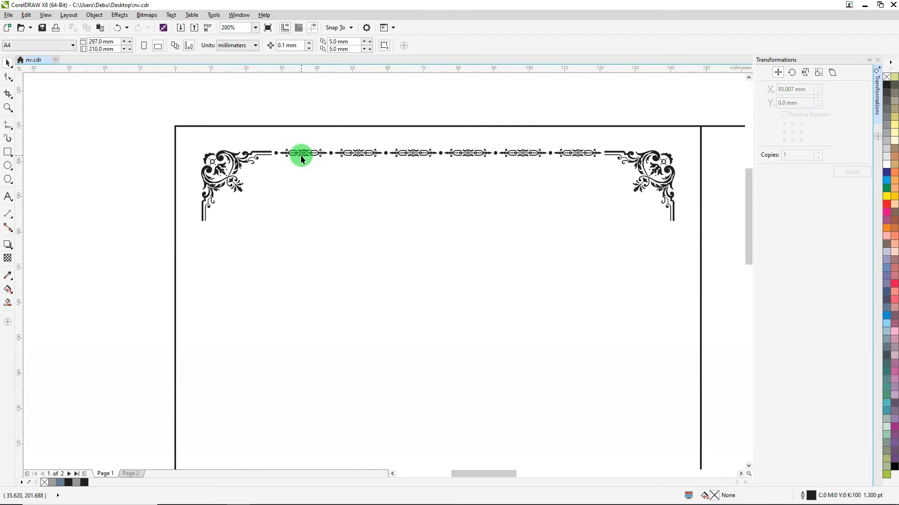
{"action": "left_click_drag", "start_coordinate": [301, 158], "coordinate": [236, 274]}
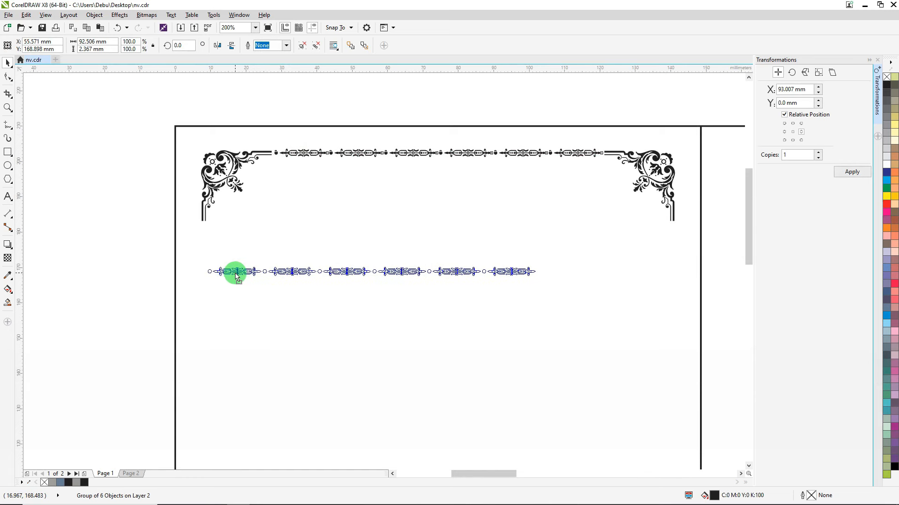
{"action": "left_click_drag", "start_coordinate": [237, 277], "coordinate": [230, 282]}
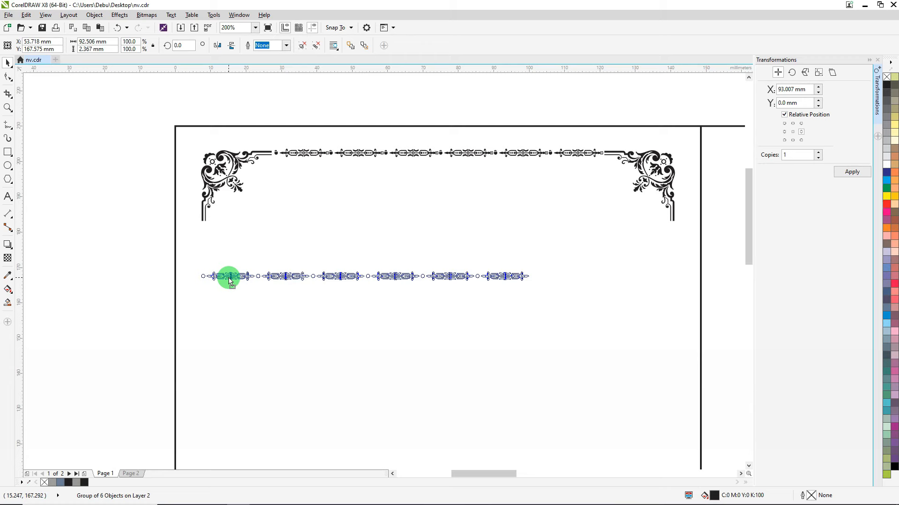
{"action": "left_click_drag", "start_coordinate": [230, 280], "coordinate": [229, 277]}
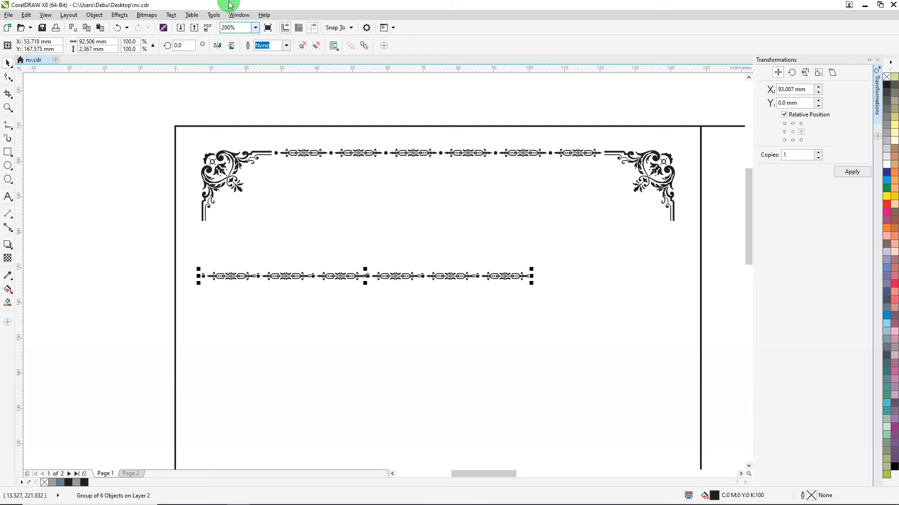
Rotate the copied divider row inside the panel by 90 degrees.
{"action": "left_click", "coordinate": [178, 45]}
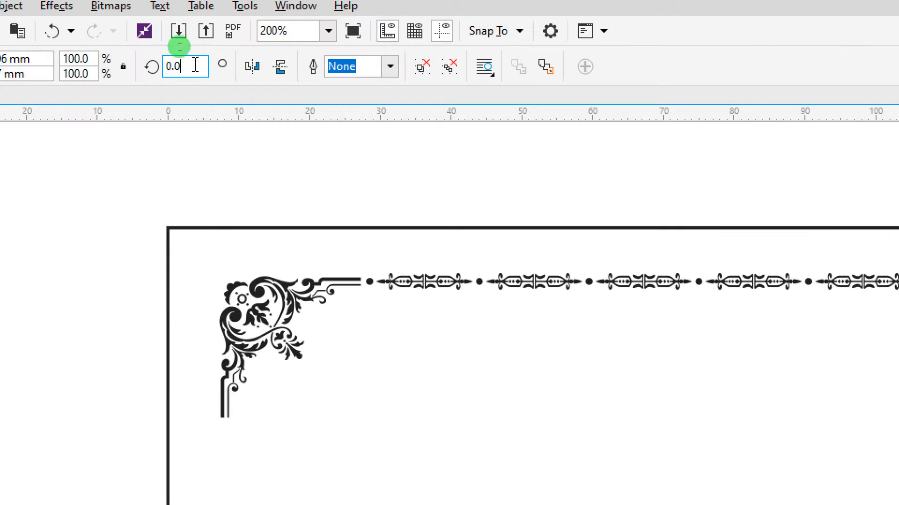
{"action": "left_click_drag", "start_coordinate": [193, 63], "coordinate": [137, 77]}
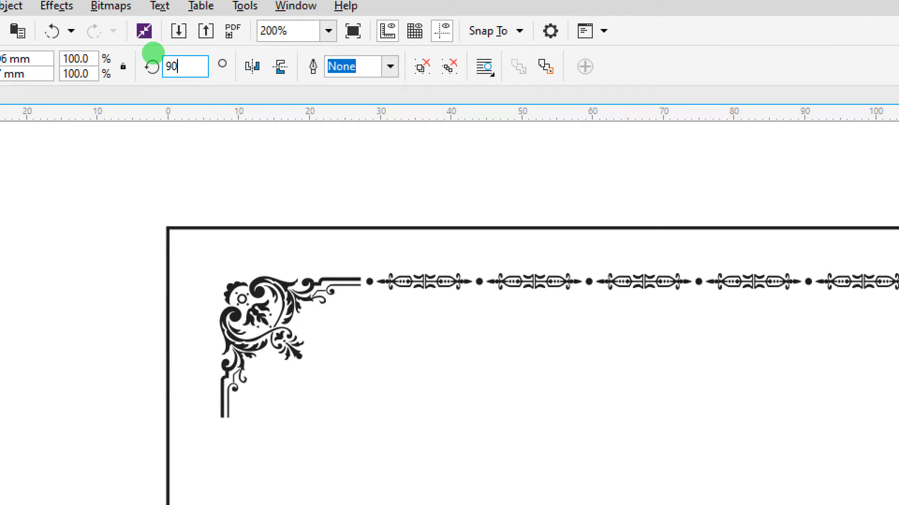
{"action": "type", "text": "90"}
{"action": "key", "text": "Return"}
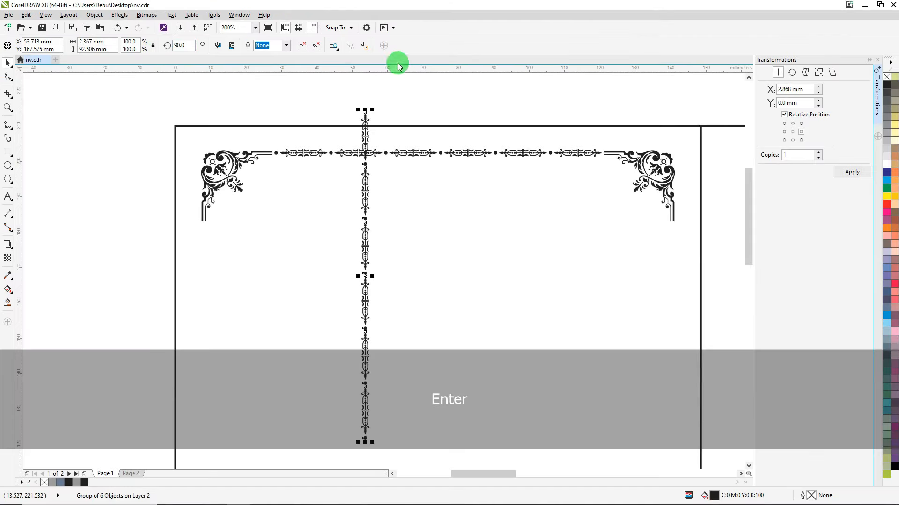
Move the vertical divider row directly below the upper-left corner ornament, at about X 8.008 mm, Y 136.482 mm.
{"action": "left_click_drag", "start_coordinate": [366, 125], "coordinate": [236, 183]}
{"action": "scroll", "coordinate": [201, 237], "scroll_direction": "up", "scroll_amount": 5}
{"action": "scroll", "coordinate": [248, 180], "scroll_direction": "down", "scroll_amount": 8}
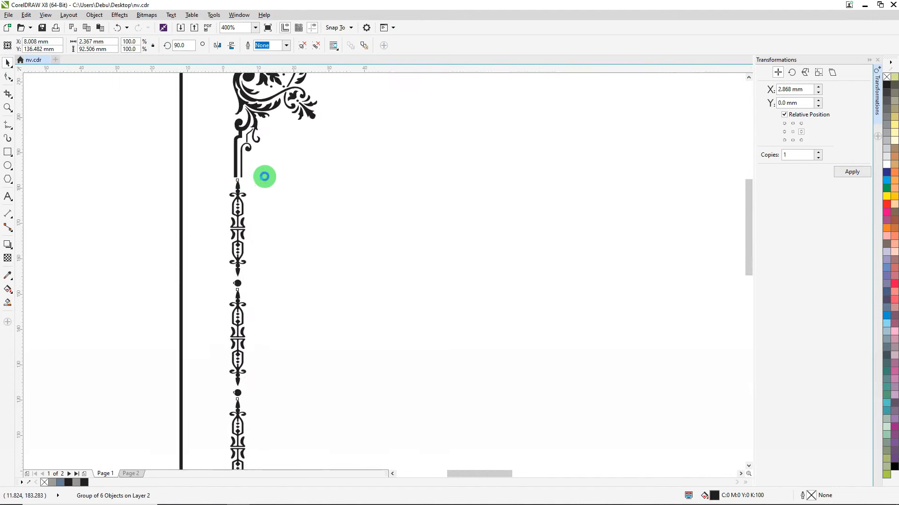
{"action": "scroll", "coordinate": [264, 262], "scroll_direction": "up", "scroll_amount": 3}
{"action": "scroll", "coordinate": [256, 279], "scroll_direction": "up", "scroll_amount": 1}
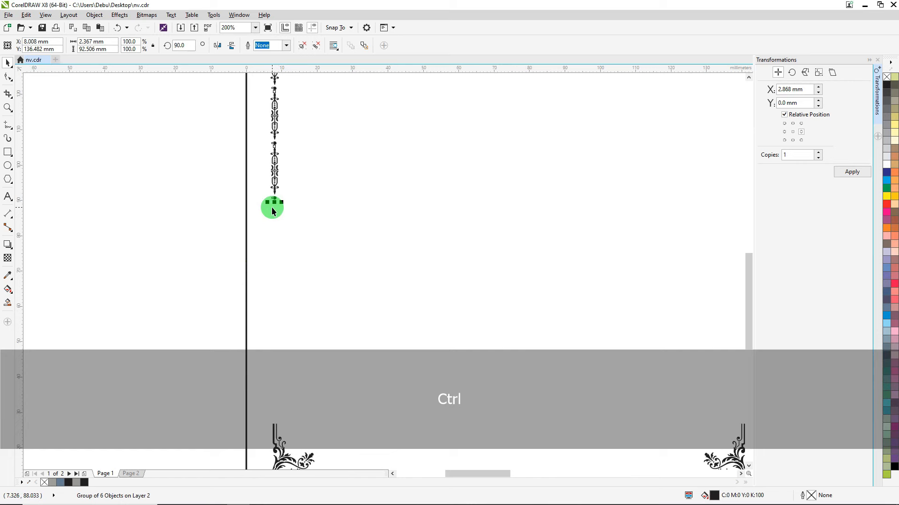
Delete the circle at the lower end of the vertical divider row.
{"action": "left_click_drag", "start_coordinate": [142, 246], "coordinate": [373, 147]}
{"action": "scroll", "coordinate": [258, 174], "scroll_direction": "up", "scroll_amount": 1}
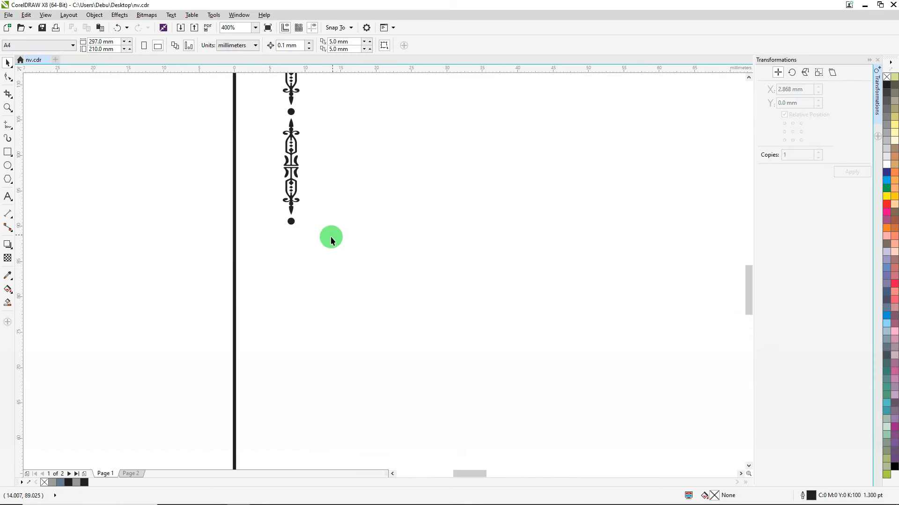
{"action": "left_click", "coordinate": [290, 228], "text": "ctrl"}
{"action": "scroll", "coordinate": [290, 228], "scroll_direction": "up", "scroll_amount": 2}
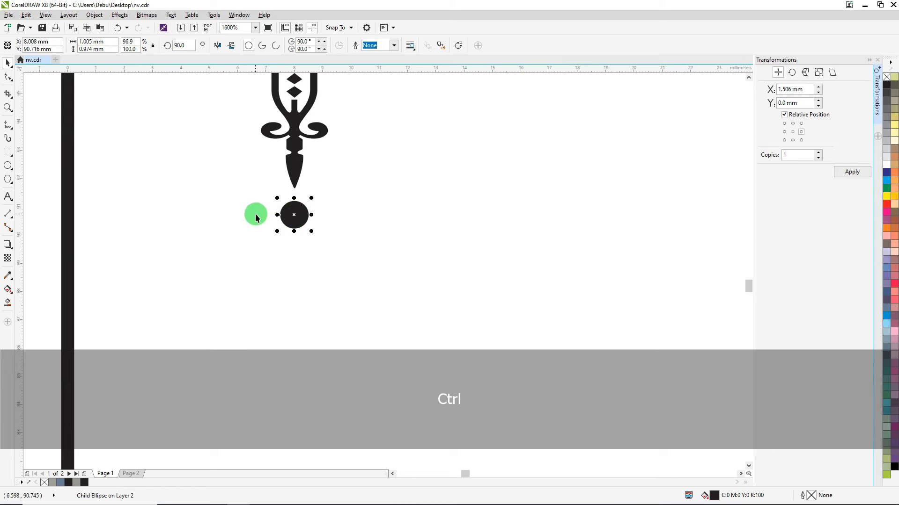
{"action": "key", "text": "Delete"}
{"action": "scroll", "coordinate": [281, 193], "scroll_direction": "down", "scroll_amount": 2}
Ungroup the vertical divider row and group its lowest circle with the divider beneath it.
{"action": "key", "text": "ctrl+u"}
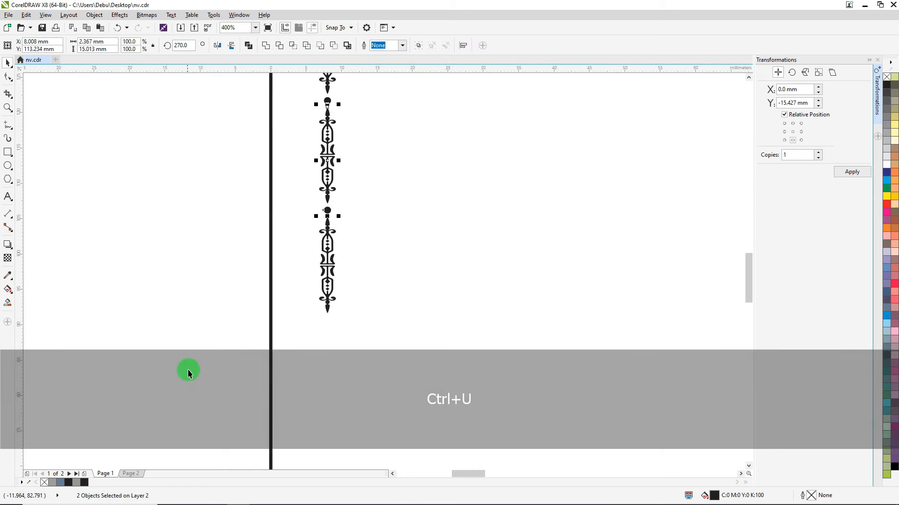
{"action": "left_click_drag", "start_coordinate": [188, 373], "coordinate": [408, 195]}
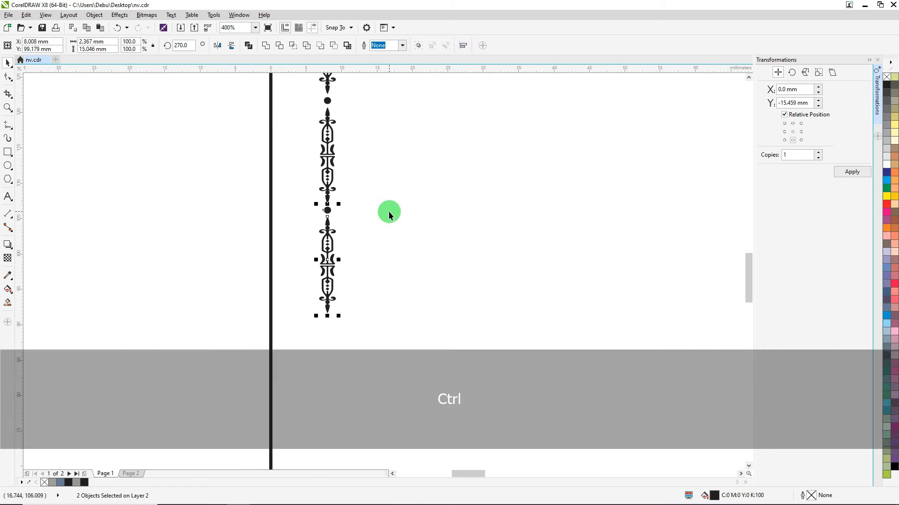
{"action": "key", "text": "ctrl+g"}
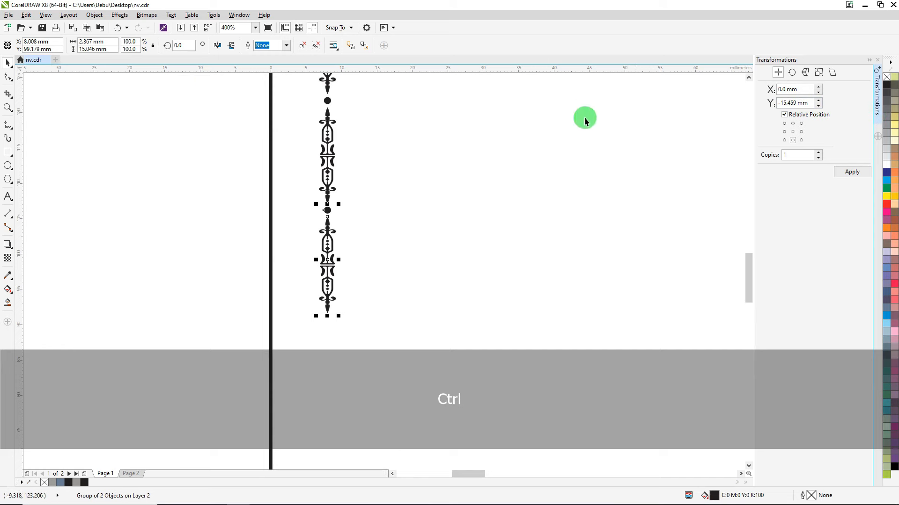
Create one copy of the circle-and-divider group offset -15.5 mm vertically with the Position transformation.
{"action": "left_click", "coordinate": [792, 123]}
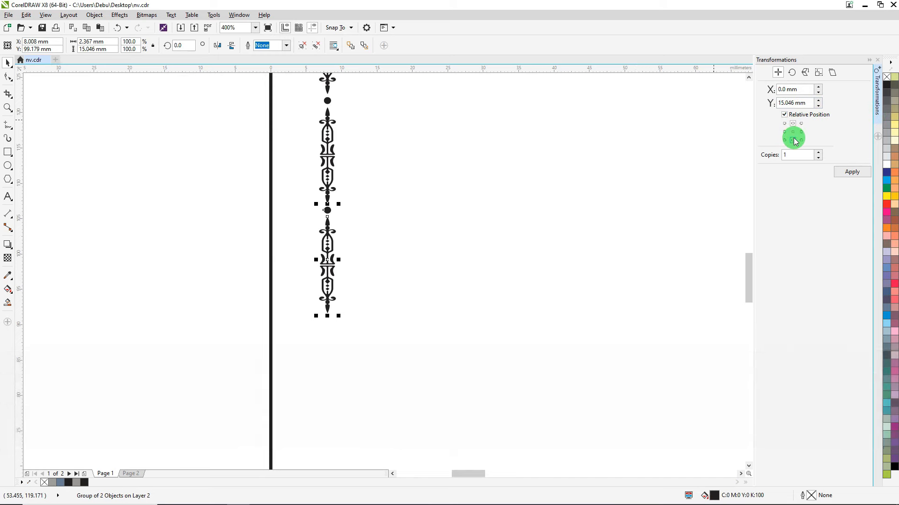
{"action": "left_click", "coordinate": [792, 140]}
{"action": "left_click", "coordinate": [797, 102]}
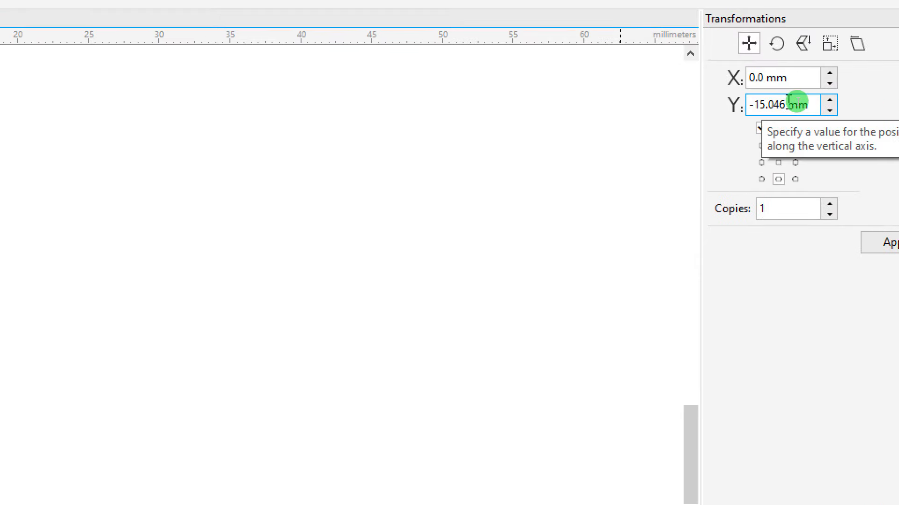
{"action": "left_click_drag", "start_coordinate": [815, 108], "coordinate": [774, 117]}
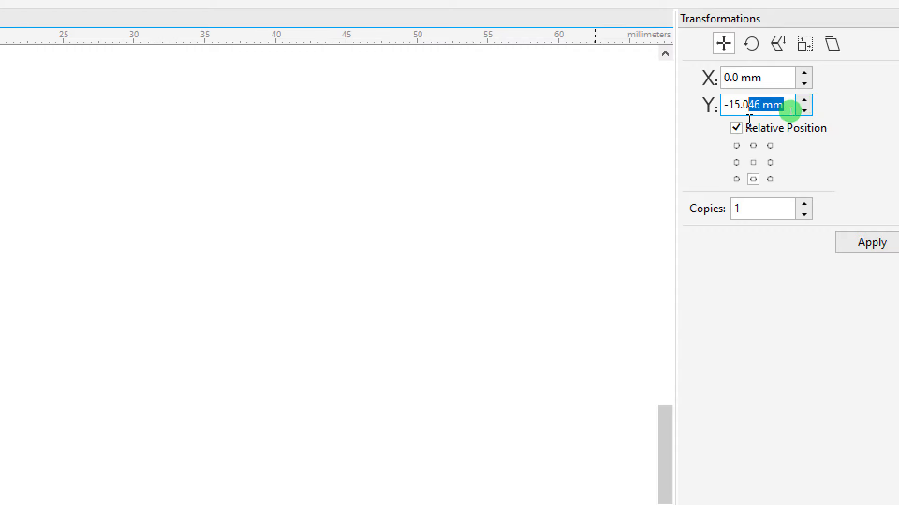
{"action": "type", "text": "5.5"}
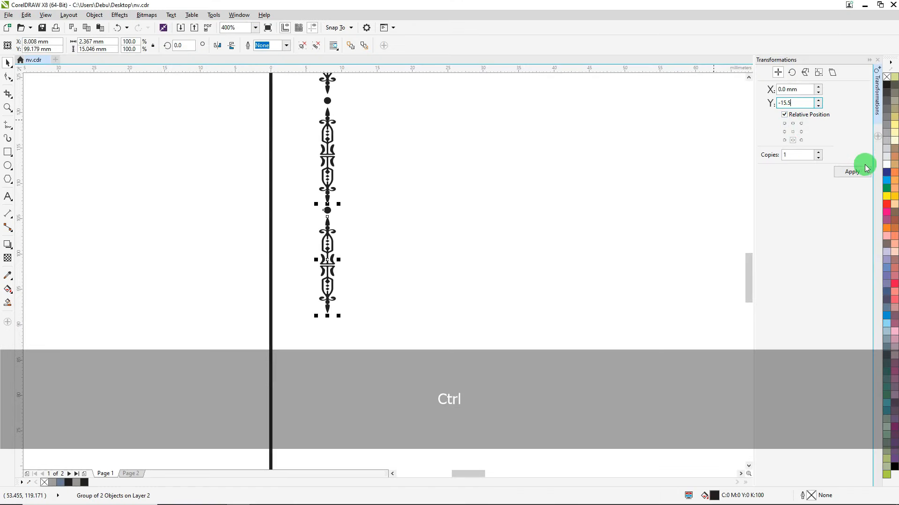
{"action": "left_click", "coordinate": [851, 172]}
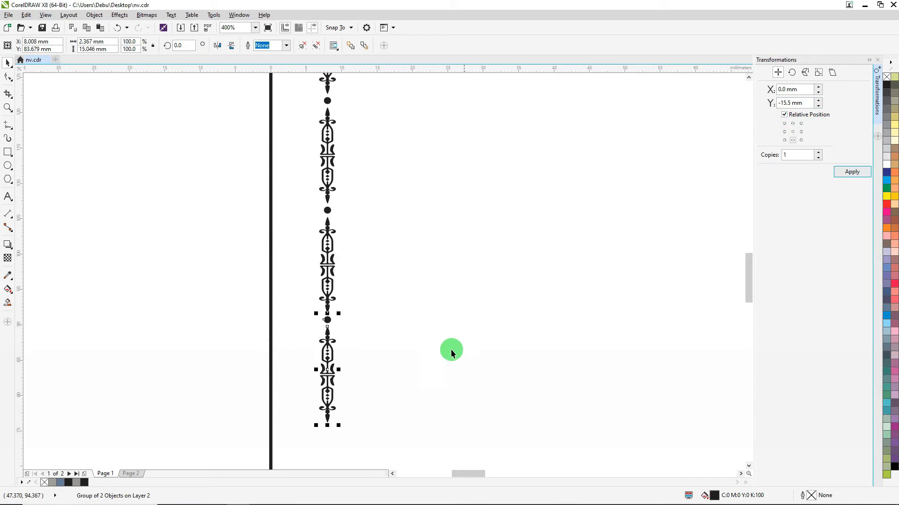
Add three more copies at the same -15.5 mm spacing to extend the vertical row towards the lower-left corner ornament.
{"action": "scroll", "coordinate": [319, 324], "scroll_direction": "up", "scroll_amount": 2}
{"action": "scroll", "coordinate": [332, 316], "scroll_direction": "down", "scroll_amount": 5}
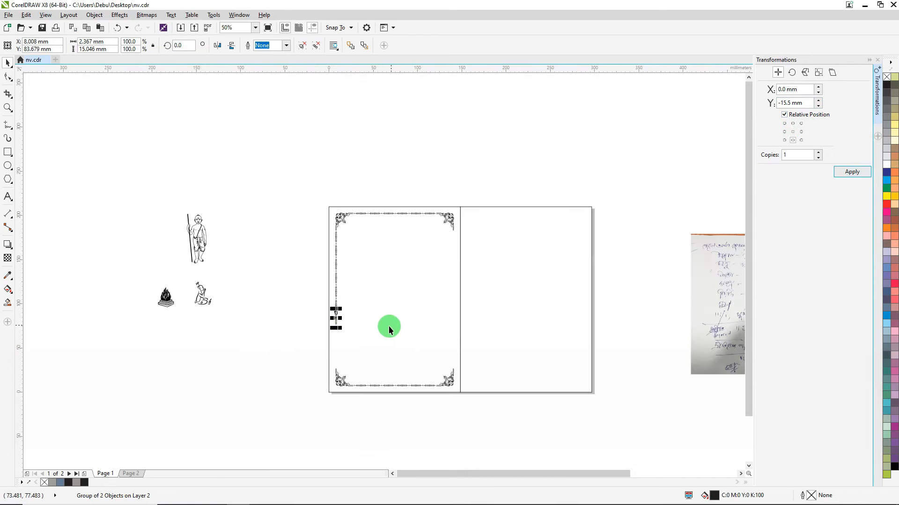
{"action": "scroll", "coordinate": [337, 375], "scroll_direction": "up", "scroll_amount": 3}
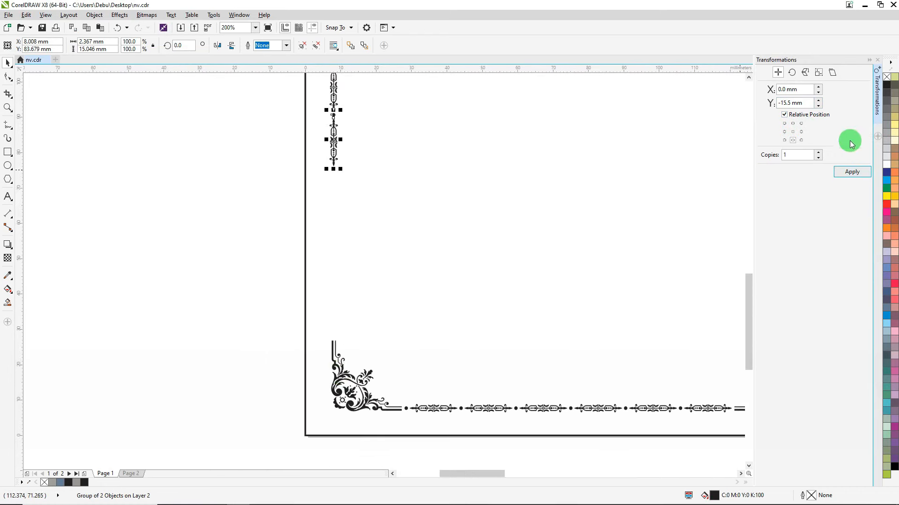
{"action": "left_click", "coordinate": [851, 172]}
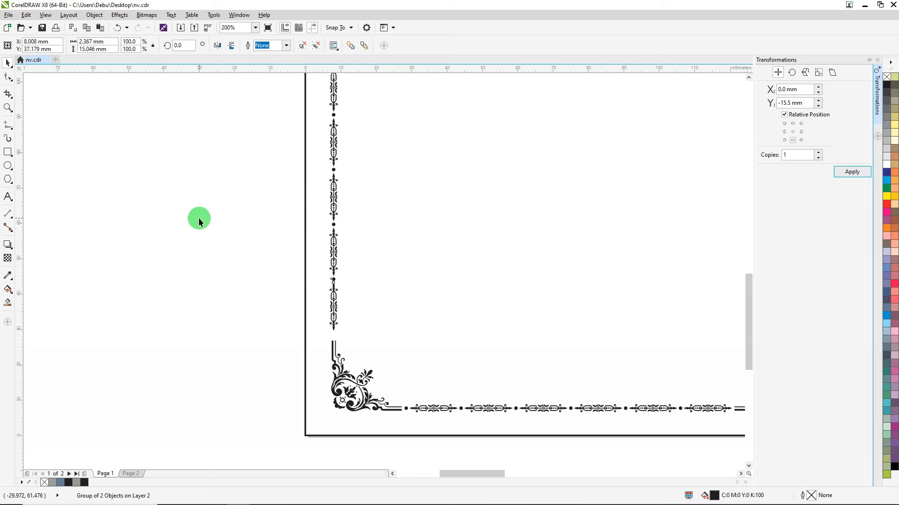
{"action": "left_click", "coordinate": [199, 220]}
Select all the vertical row's divider units and stretch them downward to a height of about 154.2 mm.
{"action": "scroll", "coordinate": [234, 197], "scroll_direction": "down", "scroll_amount": 3}
{"action": "scroll", "coordinate": [253, 136], "scroll_direction": "up", "scroll_amount": 2}
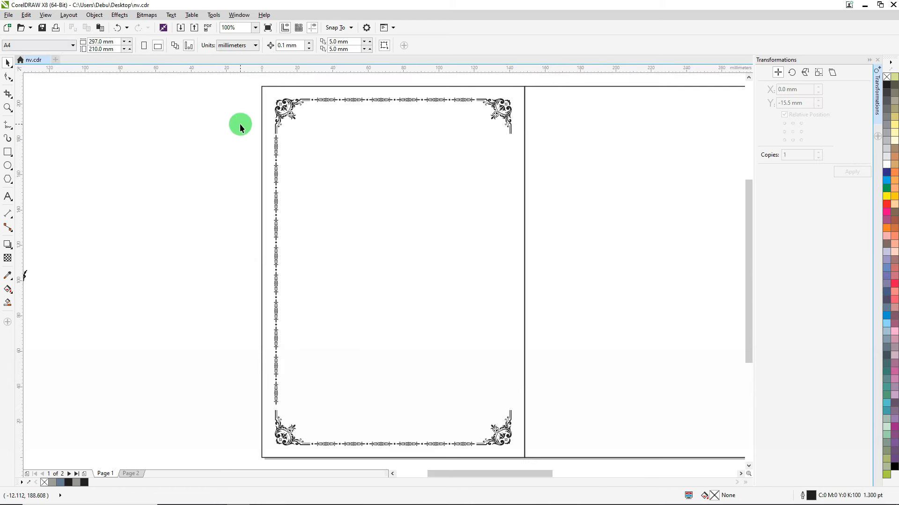
{"action": "left_click_drag", "start_coordinate": [240, 125], "coordinate": [294, 232]}
{"action": "left_click_drag", "start_coordinate": [313, 406], "coordinate": [314, 406]}
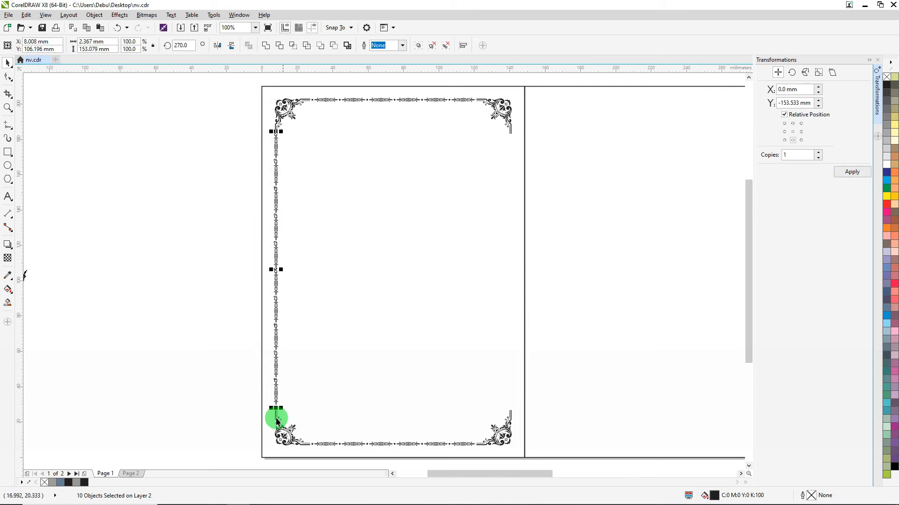
{"action": "scroll", "coordinate": [272, 414], "scroll_direction": "up", "scroll_amount": 5}
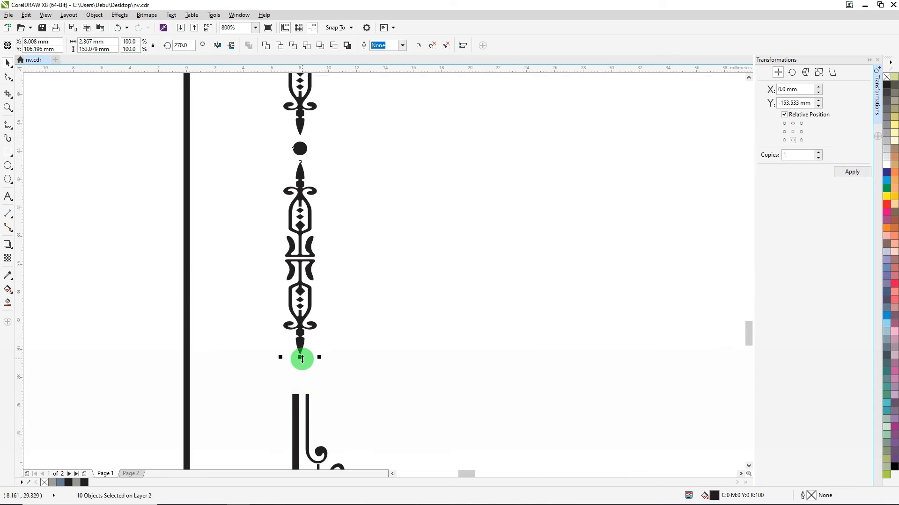
{"action": "left_click_drag", "start_coordinate": [302, 359], "coordinate": [302, 372]}
{"action": "left_click", "coordinate": [150, 290]}
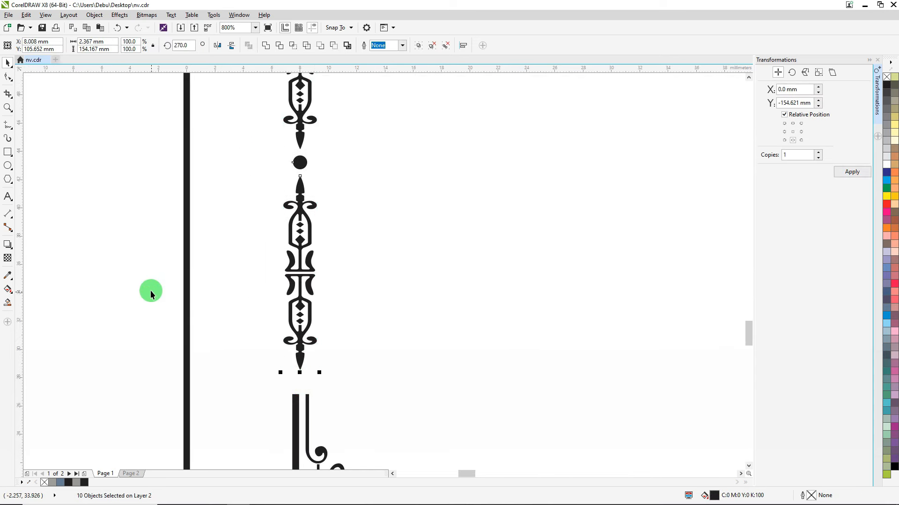
{"action": "left_click", "coordinate": [275, 123]}
{"action": "scroll", "coordinate": [341, 285], "scroll_direction": "down", "scroll_amount": 5}
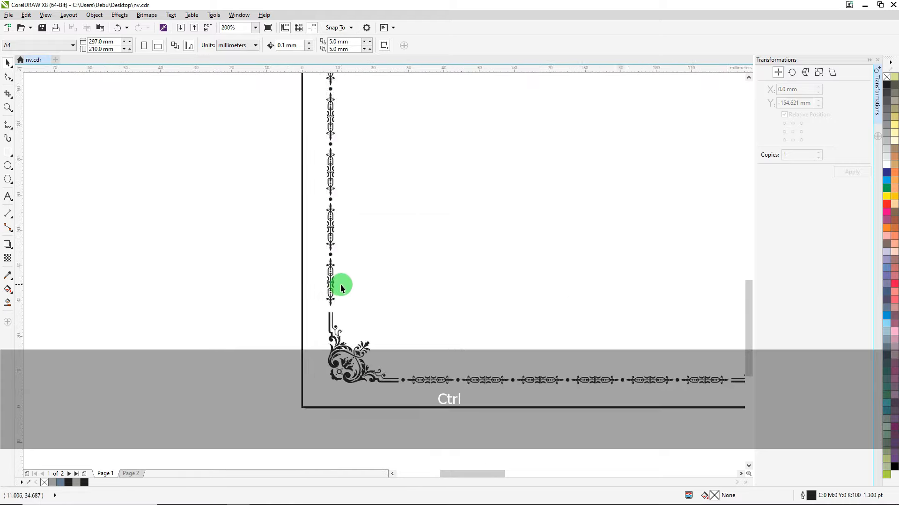
Check how the divider rows meet the corner ornaments around the left panel's border.
{"action": "scroll", "coordinate": [363, 204], "scroll_direction": "down", "scroll_amount": 2}
{"action": "scroll", "coordinate": [358, 169], "scroll_direction": "up", "scroll_amount": 5}
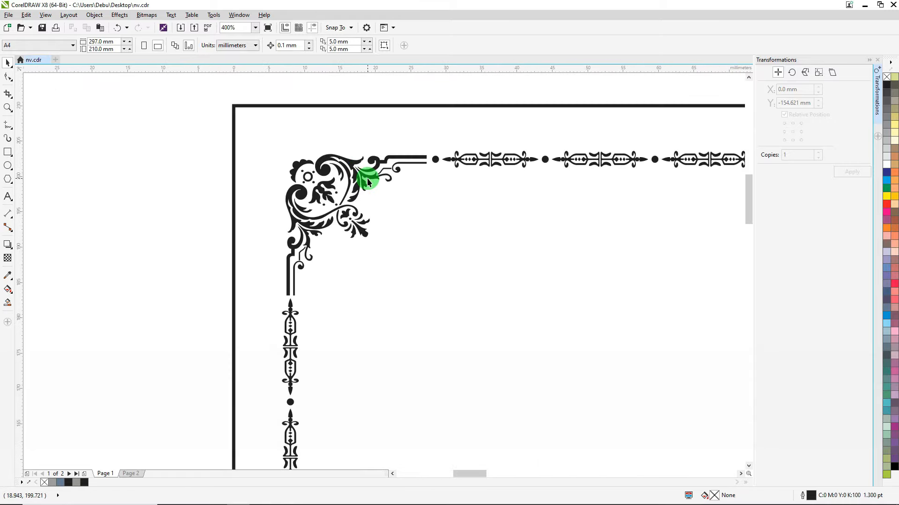
{"action": "scroll", "coordinate": [428, 158], "scroll_direction": "up", "scroll_amount": 2}
{"action": "scroll", "coordinate": [450, 164], "scroll_direction": "down", "scroll_amount": 5}
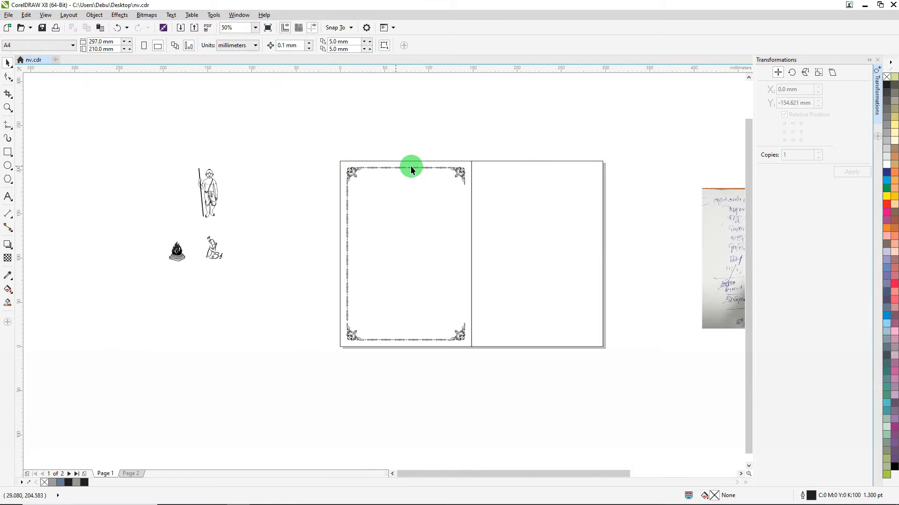
{"action": "scroll", "coordinate": [461, 172], "scroll_direction": "up", "scroll_amount": 4}
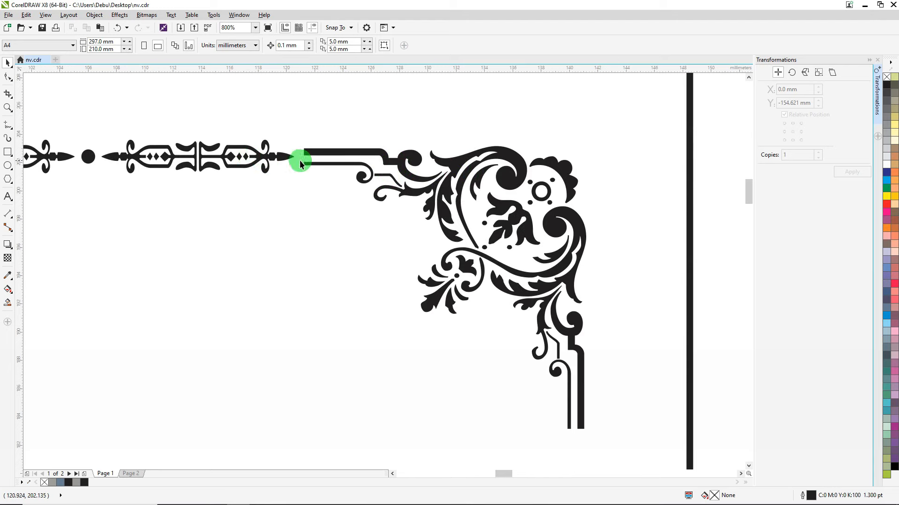
{"action": "scroll", "coordinate": [299, 160], "scroll_direction": "down", "scroll_amount": 6}
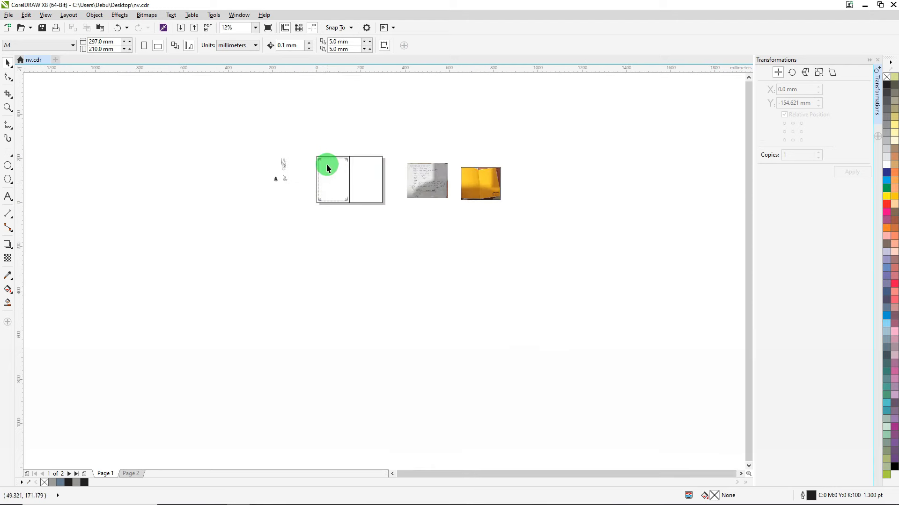
{"action": "scroll", "coordinate": [327, 168], "scroll_direction": "up", "scroll_amount": 4}
{"action": "scroll", "coordinate": [326, 172], "scroll_direction": "down", "scroll_amount": 2}
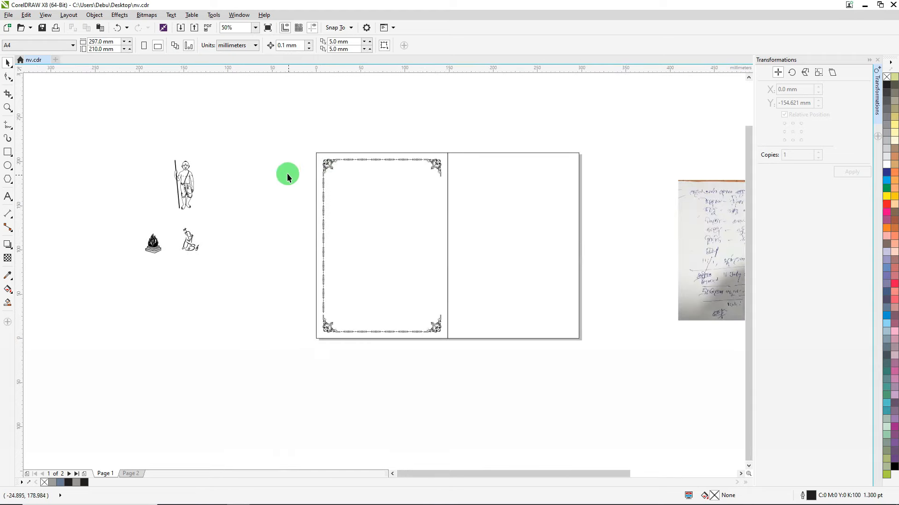
{"action": "left_click_drag", "start_coordinate": [286, 165], "coordinate": [370, 319]}
{"action": "scroll", "coordinate": [360, 304], "scroll_direction": "up", "scroll_amount": 2}
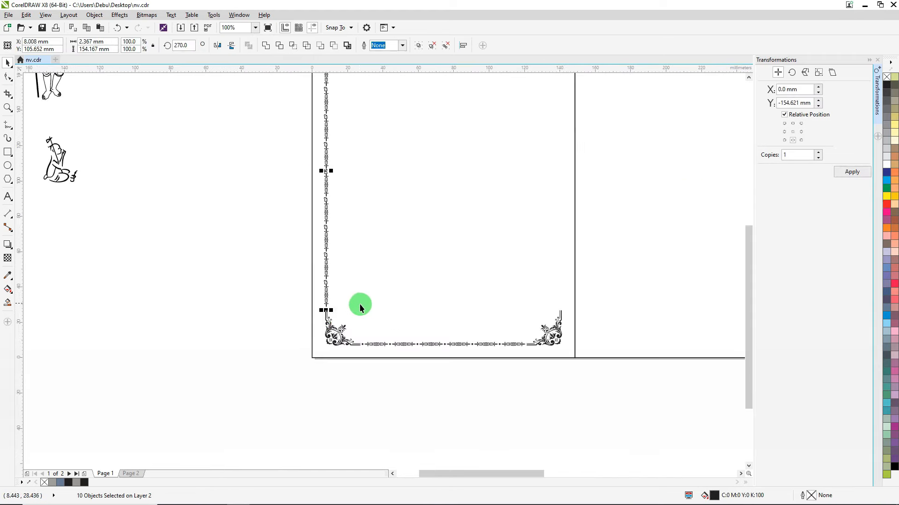
{"action": "scroll", "coordinate": [360, 304], "scroll_direction": "up", "scroll_amount": 7}
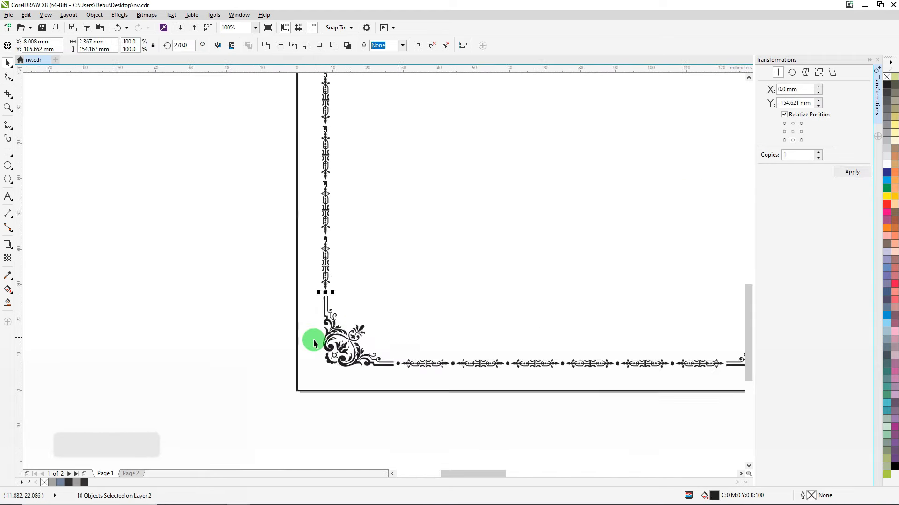
{"action": "left_click", "coordinate": [48, 203]}
{"action": "scroll", "coordinate": [363, 357], "scroll_direction": "down", "scroll_amount": 6}
{"action": "scroll", "coordinate": [381, 175], "scroll_direction": "up", "scroll_amount": 3}
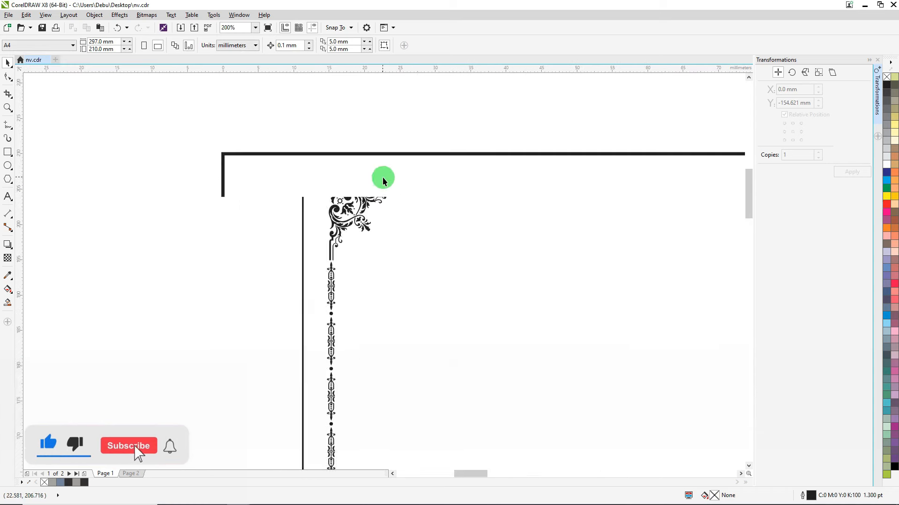
Copy the first circle of the upper divider row into the gap between the left vertical row and the lower-left corner ornament.
{"action": "left_click", "coordinate": [425, 207], "text": "ctrl"}
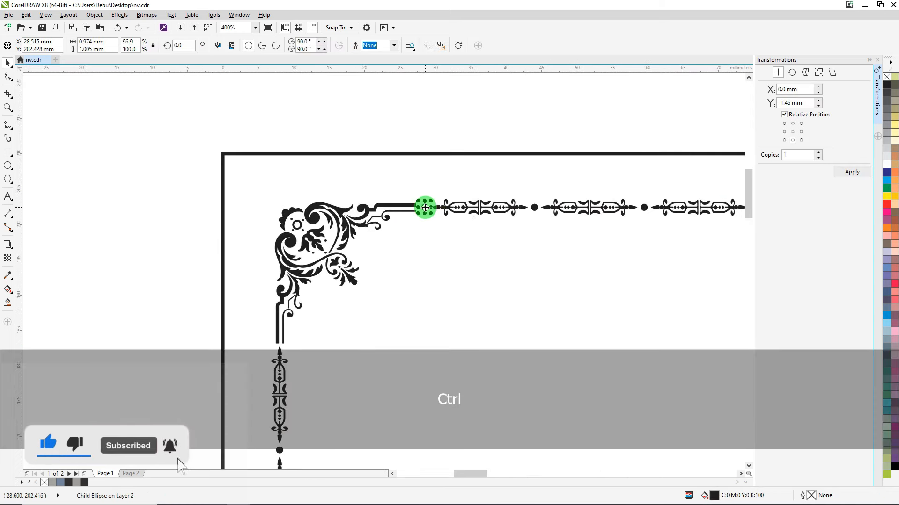
{"action": "key", "text": "ctrl+c"}
{"action": "scroll", "coordinate": [393, 156], "scroll_direction": "down", "scroll_amount": 3}
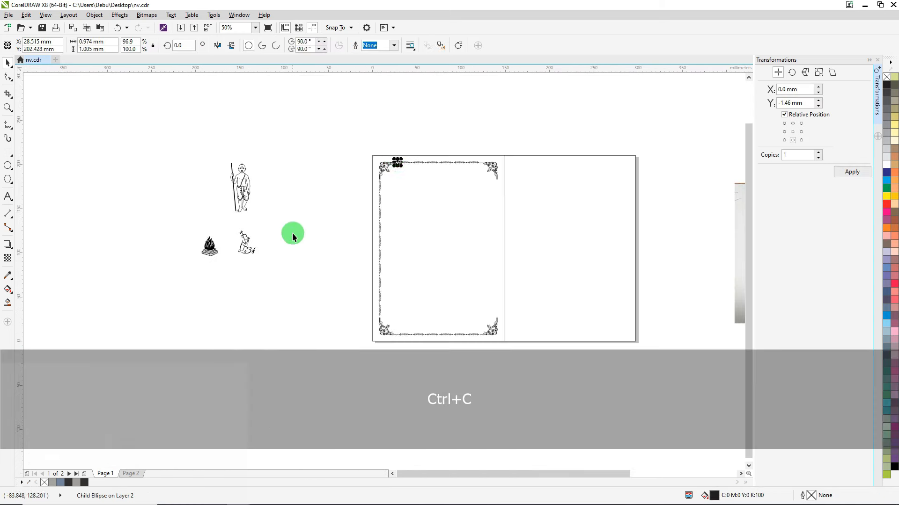
{"action": "left_click", "coordinate": [292, 232]}
{"action": "key", "text": "ctrl+v"}
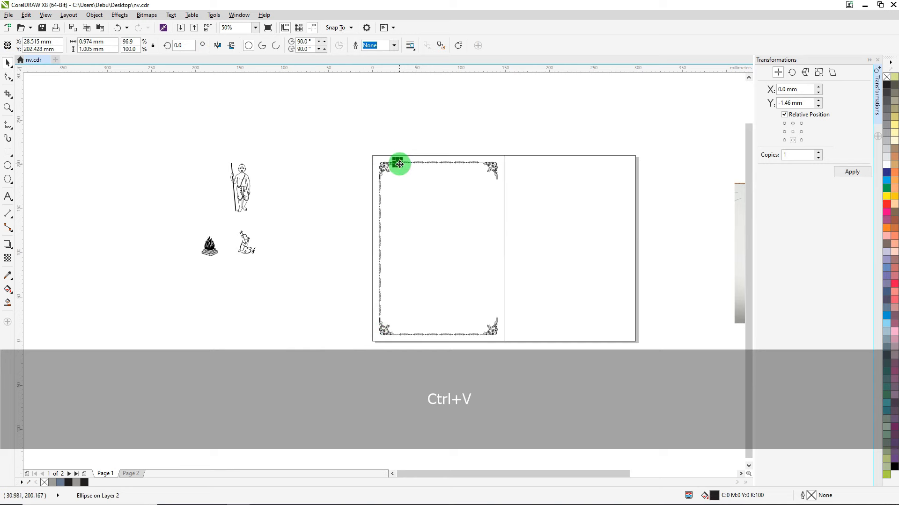
{"action": "left_click_drag", "start_coordinate": [398, 163], "coordinate": [378, 373]}
{"action": "scroll", "coordinate": [377, 373], "scroll_direction": "up", "scroll_amount": 3}
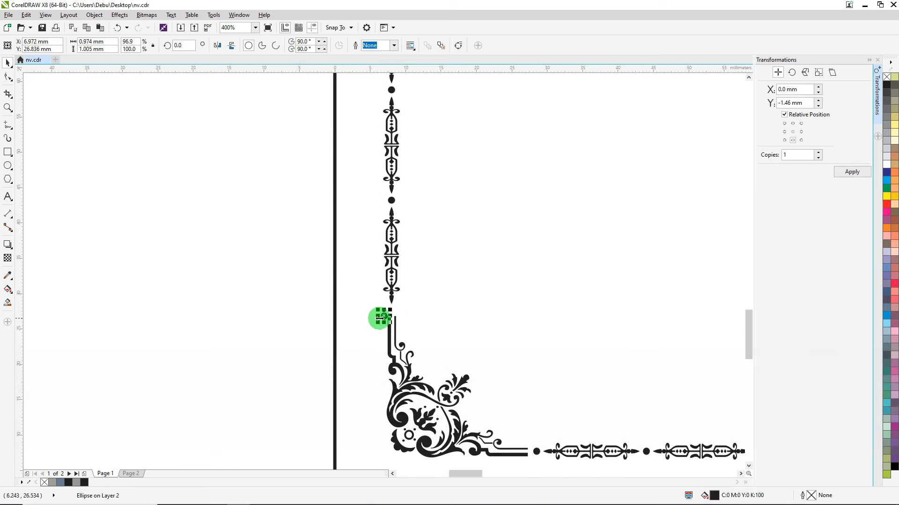
{"action": "scroll", "coordinate": [380, 318], "scroll_direction": "up", "scroll_amount": 2}
{"action": "left_click_drag", "start_coordinate": [392, 320], "coordinate": [419, 298]}
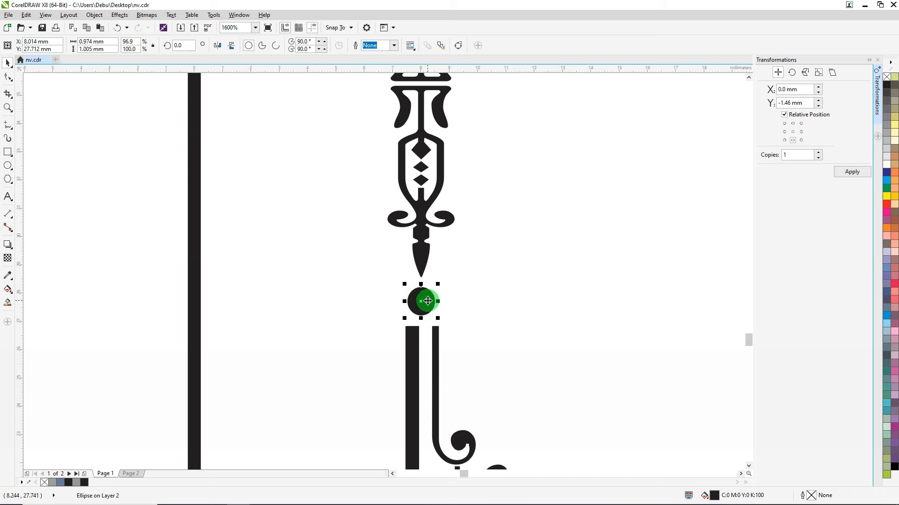
Select the left vertical row with its new end circle and shorten it from its upper end, leaving a gap below the corner ornament.
{"action": "scroll", "coordinate": [427, 301], "scroll_direction": "down", "scroll_amount": 5}
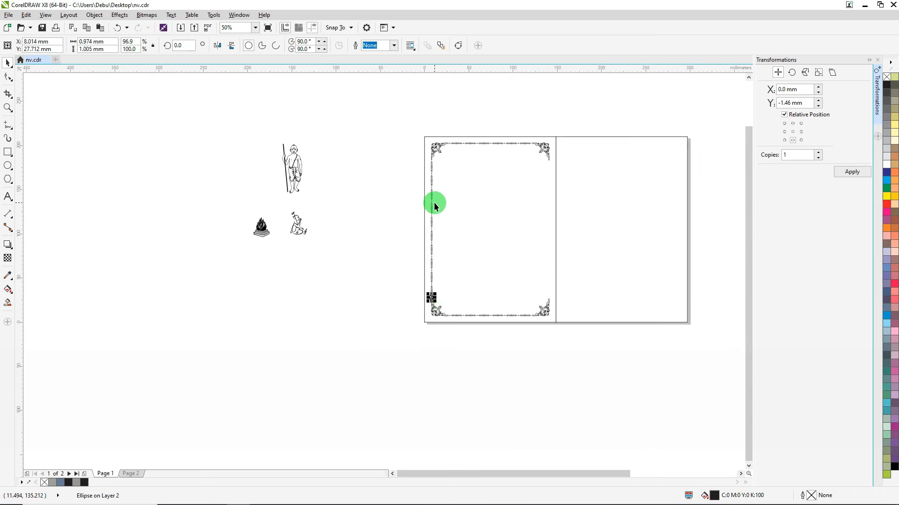
{"action": "scroll", "coordinate": [435, 206], "scroll_direction": "up", "scroll_amount": 1}
{"action": "left_click", "coordinate": [381, 96]}
{"action": "left_click_drag", "start_coordinate": [385, 114], "coordinate": [477, 405]}
{"action": "scroll", "coordinate": [435, 112], "scroll_direction": "up", "scroll_amount": 2}
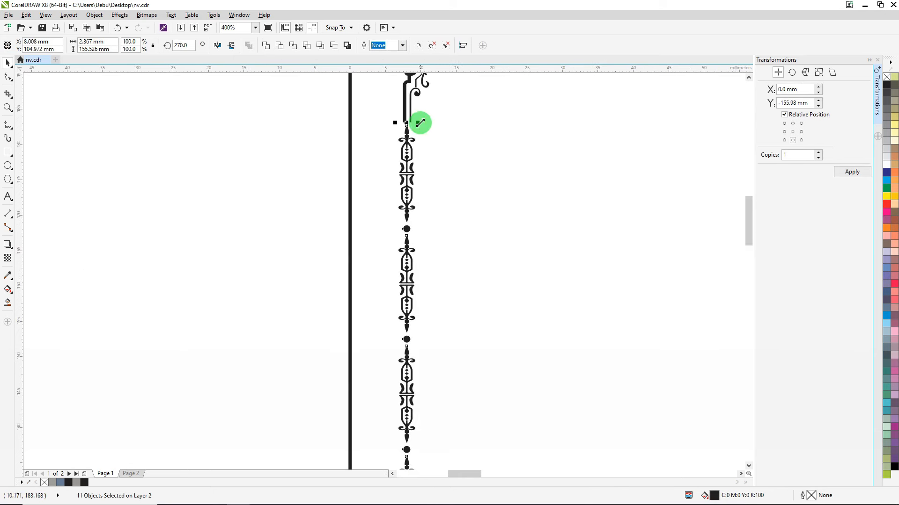
{"action": "left_click_drag", "start_coordinate": [408, 123], "coordinate": [411, 142]}
{"action": "scroll", "coordinate": [415, 134], "scroll_direction": "up", "scroll_amount": 1}
{"action": "left_click", "coordinate": [212, 220]}
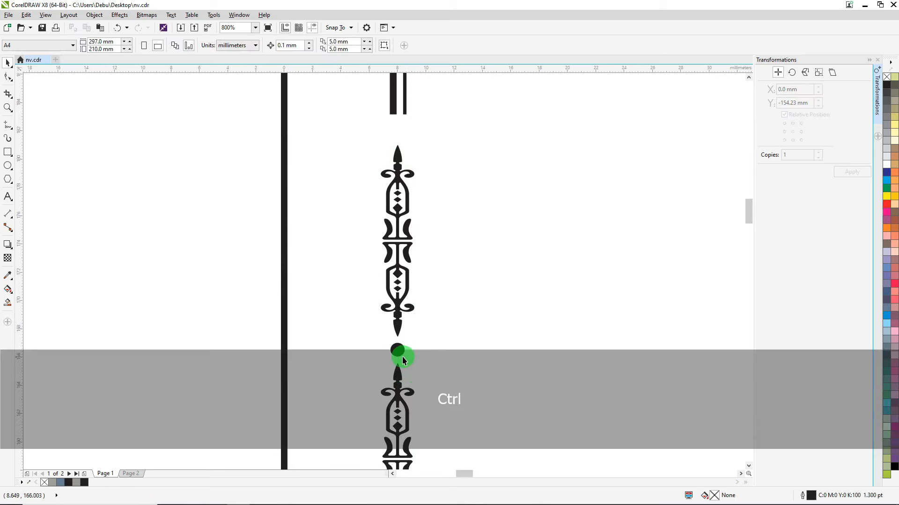
Duplicate the vertical row's uppermost circle into the gap below the upper-left corner ornament and select the whole row.
{"action": "left_click_drag", "start_coordinate": [396, 351], "coordinate": [399, 132]}
{"action": "scroll", "coordinate": [399, 133], "scroll_direction": "up", "scroll_amount": 2}
{"action": "scroll", "coordinate": [397, 136], "scroll_direction": "down", "scroll_amount": 5}
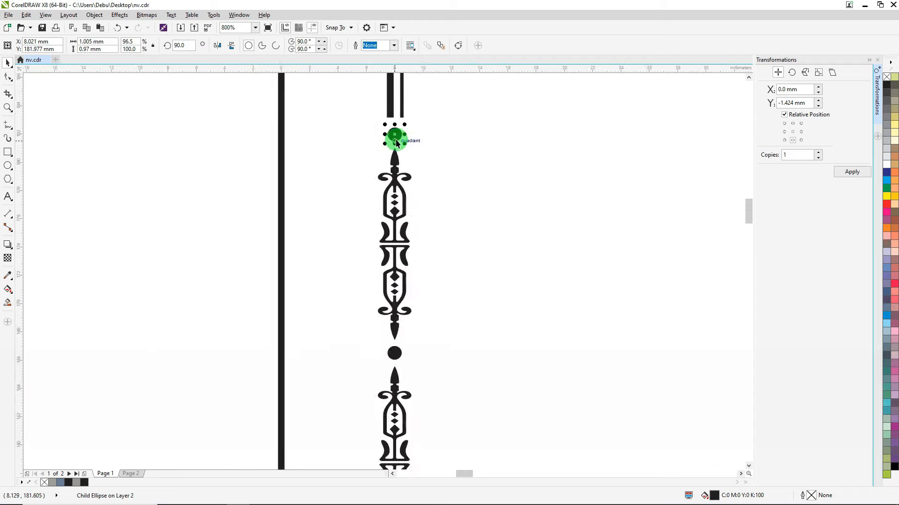
{"action": "left_click_drag", "start_coordinate": [338, 130], "coordinate": [474, 424]}
{"action": "scroll", "coordinate": [595, 81], "scroll_direction": "up", "scroll_amount": 2}
{"action": "scroll", "coordinate": [586, 100], "scroll_direction": "down", "scroll_amount": 2}
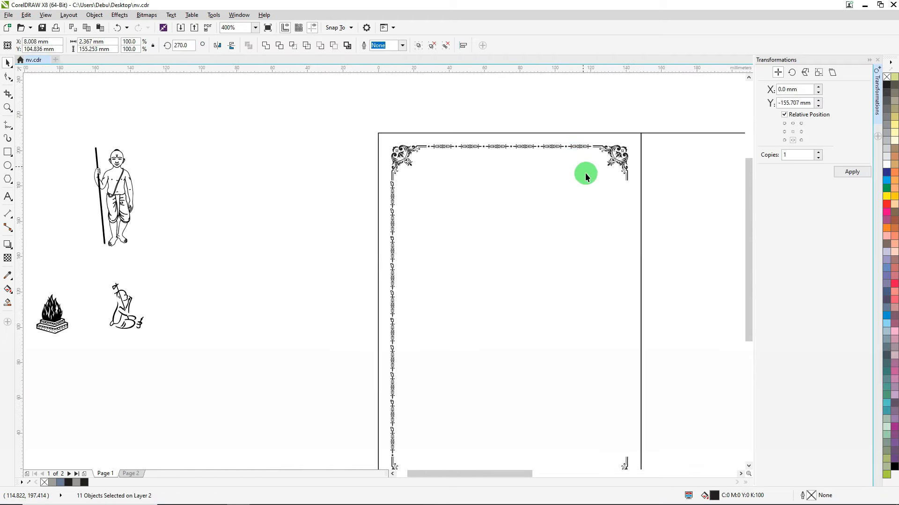
Group the upper horizontal divider row and narrow it from its right end to a width of about 91.2 mm.
{"action": "scroll", "coordinate": [584, 172], "scroll_direction": "up", "scroll_amount": 1}
{"action": "left_click_drag", "start_coordinate": [663, 100], "coordinate": [311, 182]}
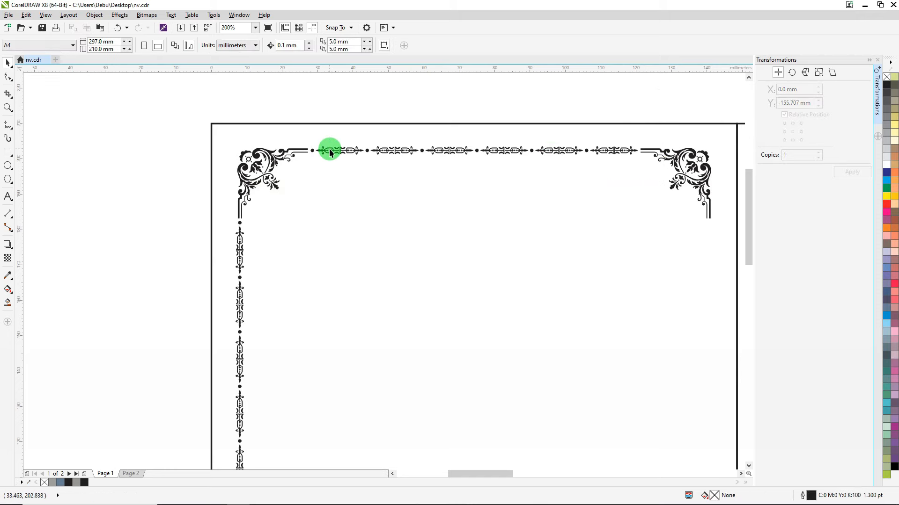
{"action": "key", "text": "ctrl+g"}
{"action": "scroll", "coordinate": [651, 147], "scroll_direction": "up", "scroll_amount": 2}
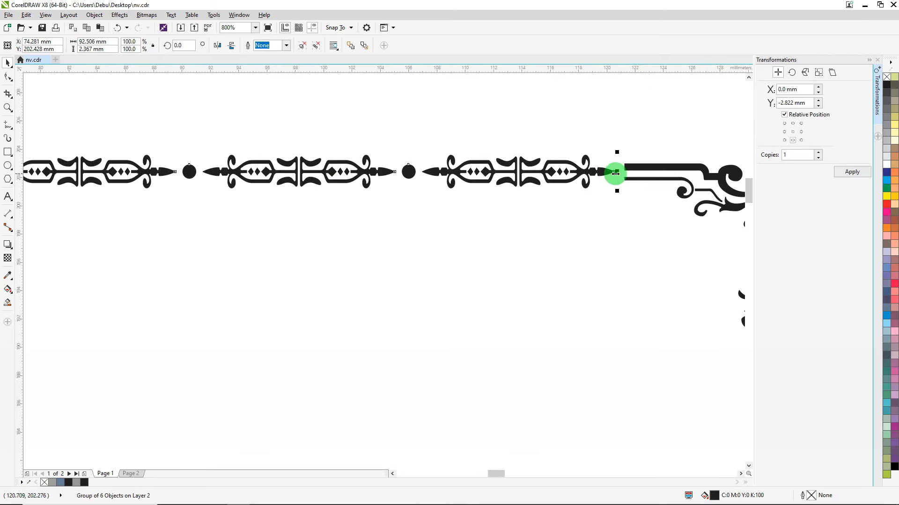
{"action": "left_click_drag", "start_coordinate": [615, 172], "coordinate": [595, 172]}
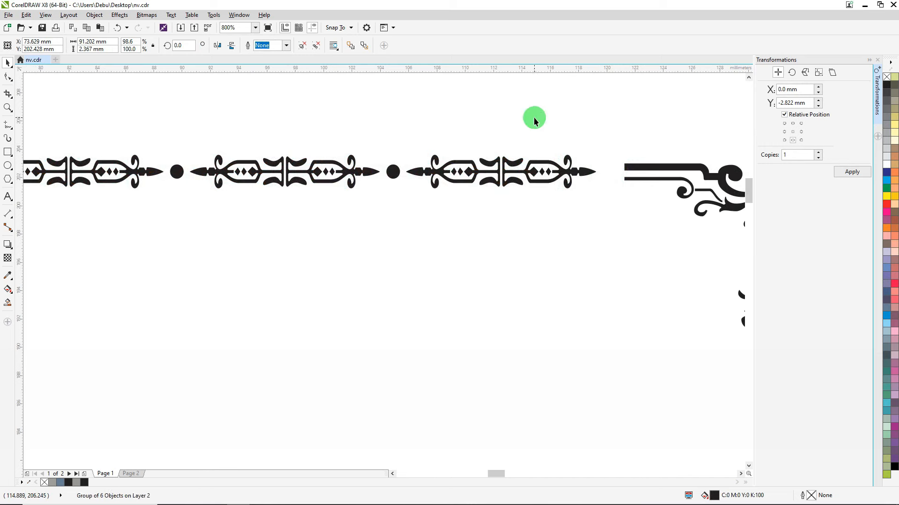
Copy the upper row's last circle into the gap before the upper-right corner ornament, at about X 120.1 mm.
{"action": "left_click", "coordinate": [383, 187], "text": "ctrl"}
{"action": "left_click", "coordinate": [391, 173], "text": "ctrl"}
{"action": "left_click", "coordinate": [391, 172], "text": "ctrl"}
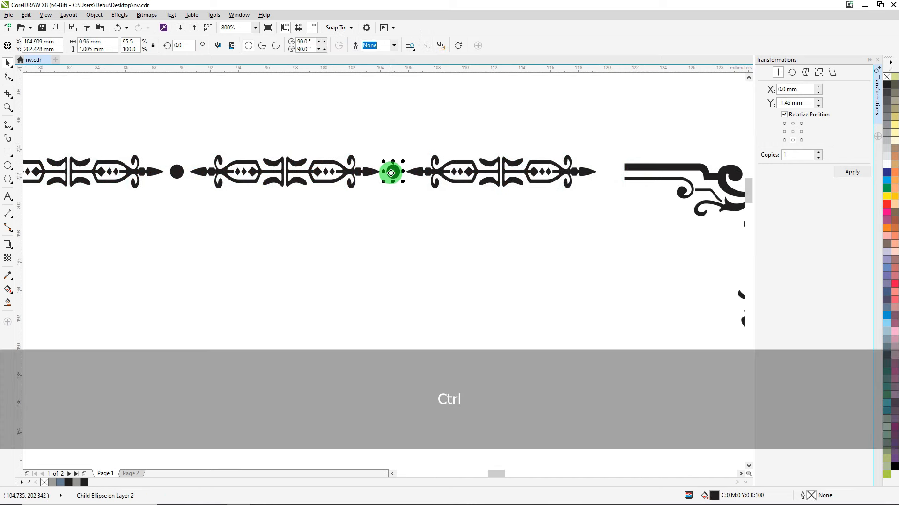
{"action": "key", "text": "ctrl+v"}
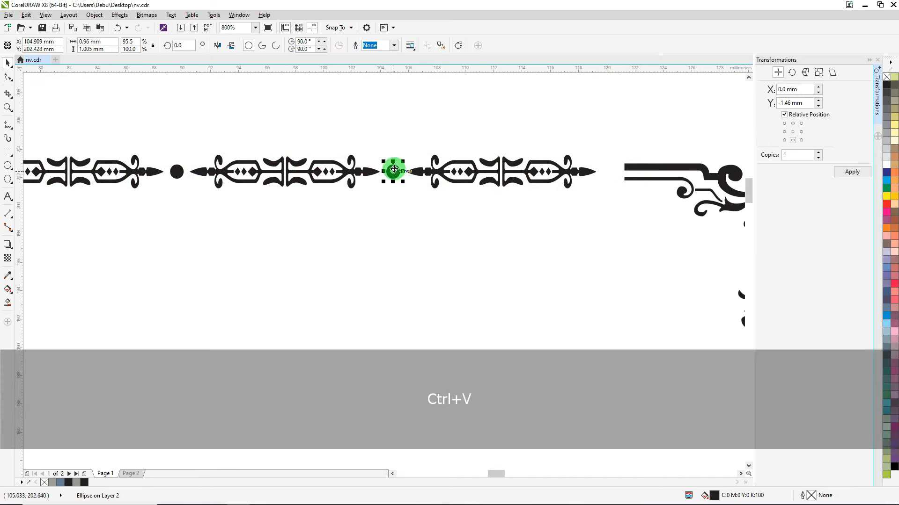
{"action": "left_click_drag", "start_coordinate": [393, 172], "coordinate": [609, 173]}
{"action": "scroll", "coordinate": [601, 169], "scroll_direction": "down", "scroll_amount": 5}
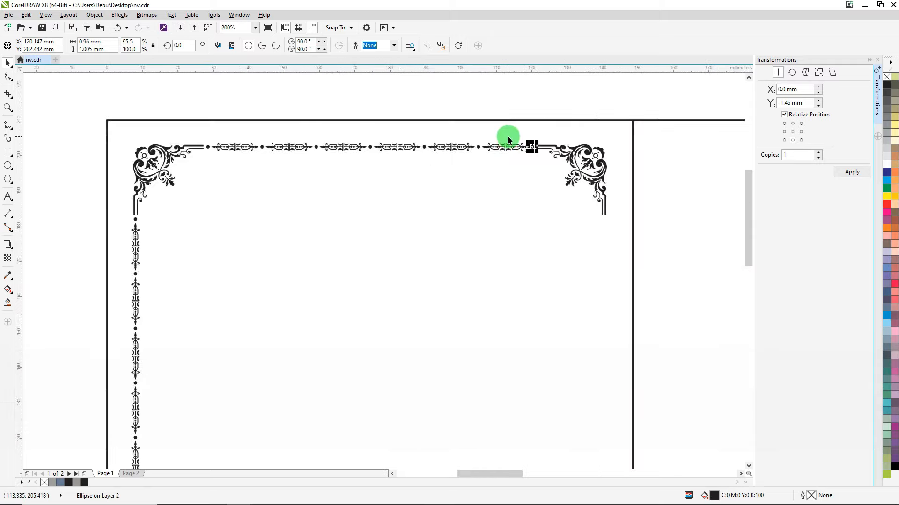
Select the lower horizontal divider row and narrow it from its right end, leaving a gap before the lower-right corner ornament.
{"action": "scroll", "coordinate": [507, 316], "scroll_direction": "up", "scroll_amount": 1}
{"action": "scroll", "coordinate": [506, 317], "scroll_direction": "up", "scroll_amount": 3}
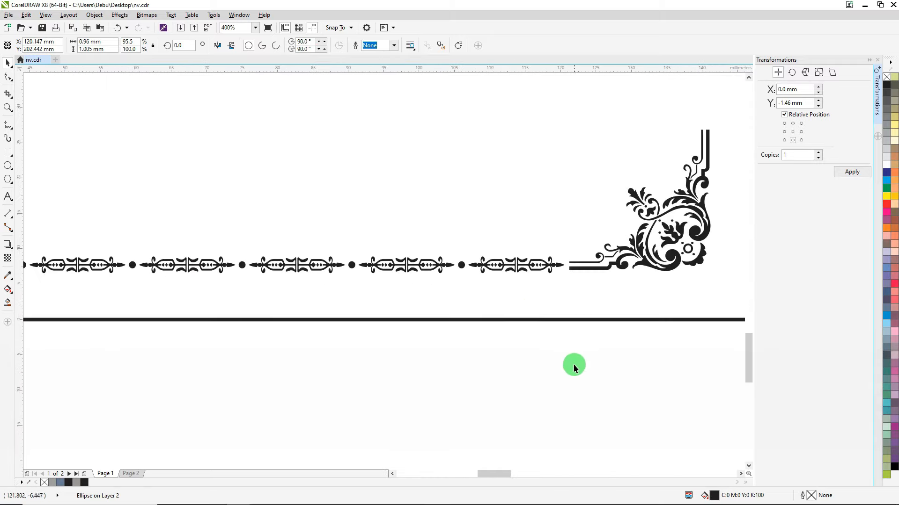
{"action": "scroll", "coordinate": [573, 367], "scroll_direction": "down", "scroll_amount": 1}
{"action": "left_click_drag", "start_coordinate": [359, 243], "coordinate": [224, 253]}
{"action": "scroll", "coordinate": [599, 313], "scroll_direction": "up", "scroll_amount": 2}
{"action": "left_click_drag", "start_coordinate": [599, 313], "coordinate": [585, 313]}
{"action": "left_click", "coordinate": [588, 422]}
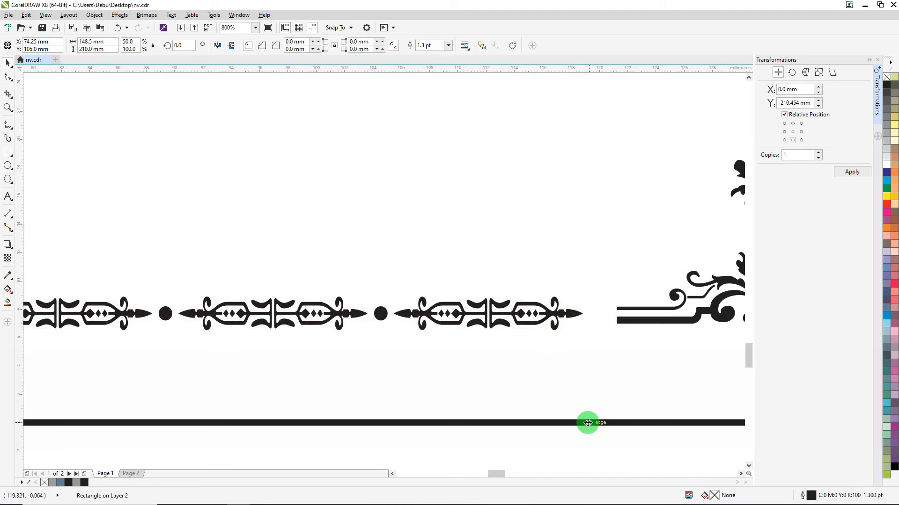
Copy the lower row's last circle into the gap before the lower-right corner ornament, at about X 119.9 mm.
{"action": "left_click", "coordinate": [381, 315], "text": "ctrl"}
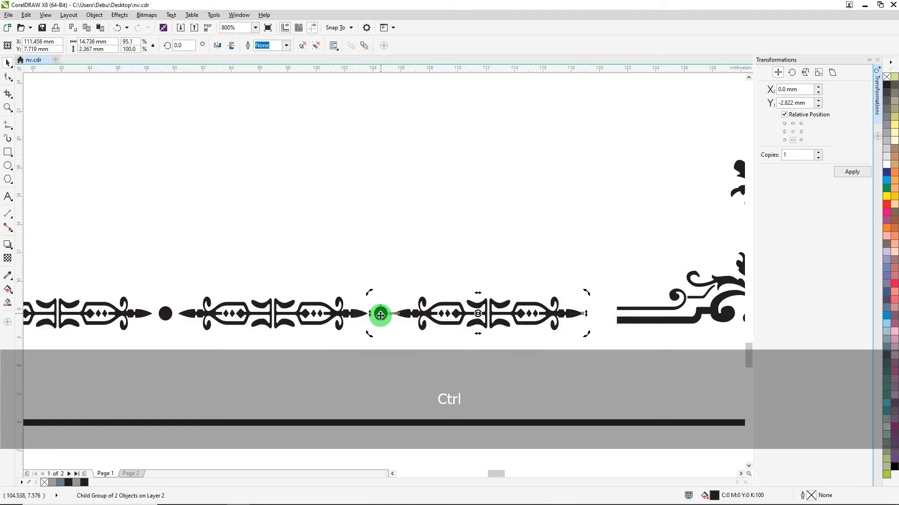
{"action": "left_click", "coordinate": [380, 315], "text": "ctrl"}
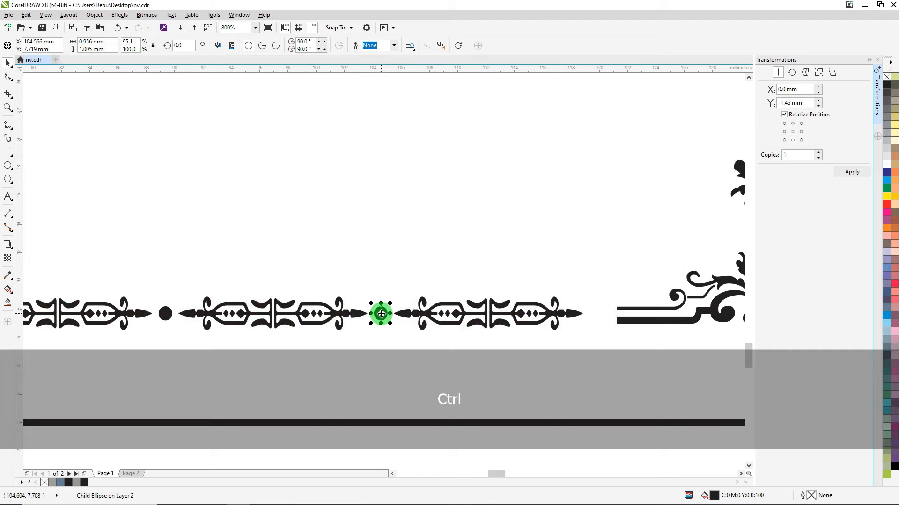
{"action": "key", "text": "ctrl+v"}
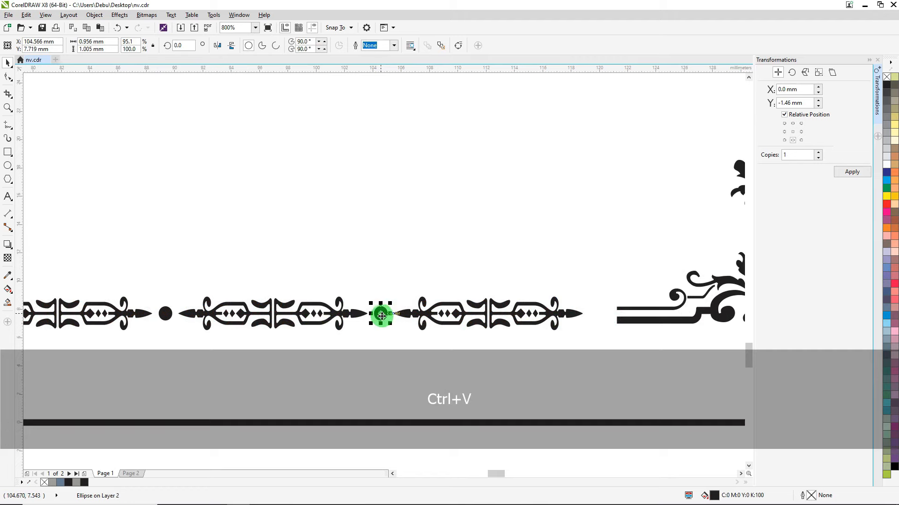
{"action": "left_click_drag", "start_coordinate": [381, 313], "coordinate": [607, 316]}
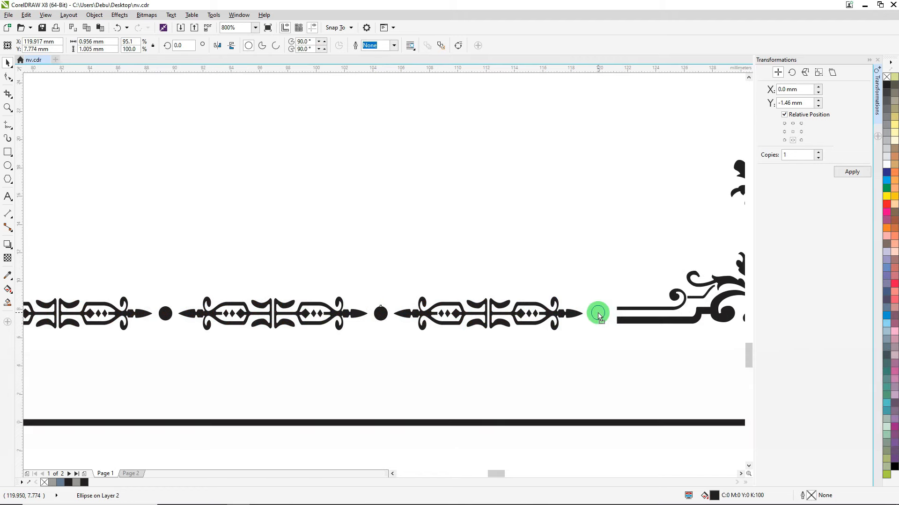
{"action": "scroll", "coordinate": [539, 292], "scroll_direction": "down", "scroll_amount": 5}
{"action": "key", "text": "Escape"}
Inspect the spacing of the end circles along the left panel's upper, lower and left border rows.
{"action": "scroll", "coordinate": [554, 298], "scroll_direction": "up", "scroll_amount": 3}
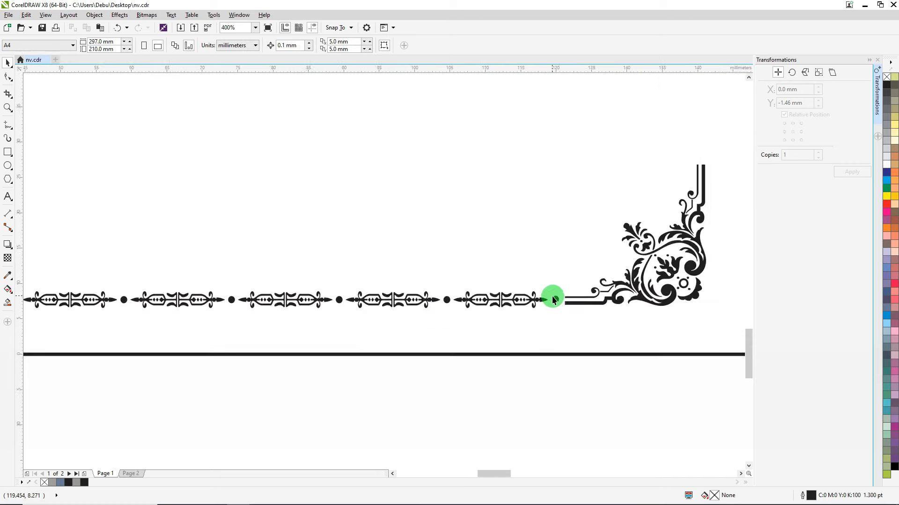
{"action": "scroll", "coordinate": [562, 301], "scroll_direction": "down", "scroll_amount": 4}
{"action": "scroll", "coordinate": [417, 298], "scroll_direction": "up", "scroll_amount": 4}
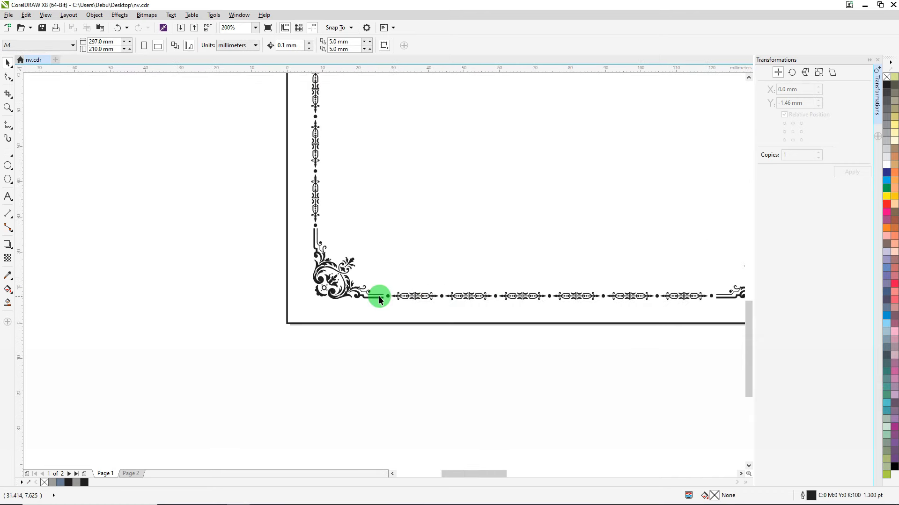
{"action": "scroll", "coordinate": [395, 294], "scroll_direction": "down", "scroll_amount": 8}
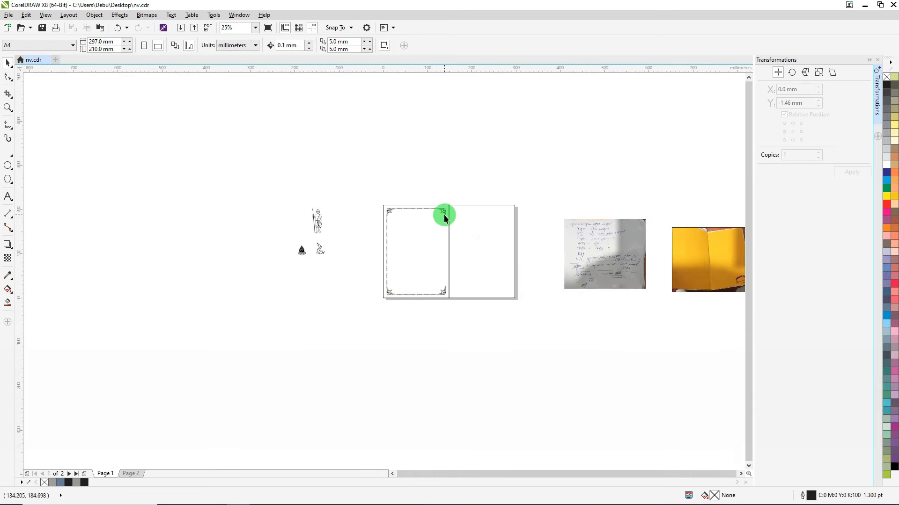
{"action": "scroll", "coordinate": [445, 210], "scroll_direction": "up", "scroll_amount": 4}
{"action": "scroll", "coordinate": [321, 270], "scroll_direction": "down", "scroll_amount": 2}
{"action": "scroll", "coordinate": [331, 238], "scroll_direction": "up", "scroll_amount": 2}
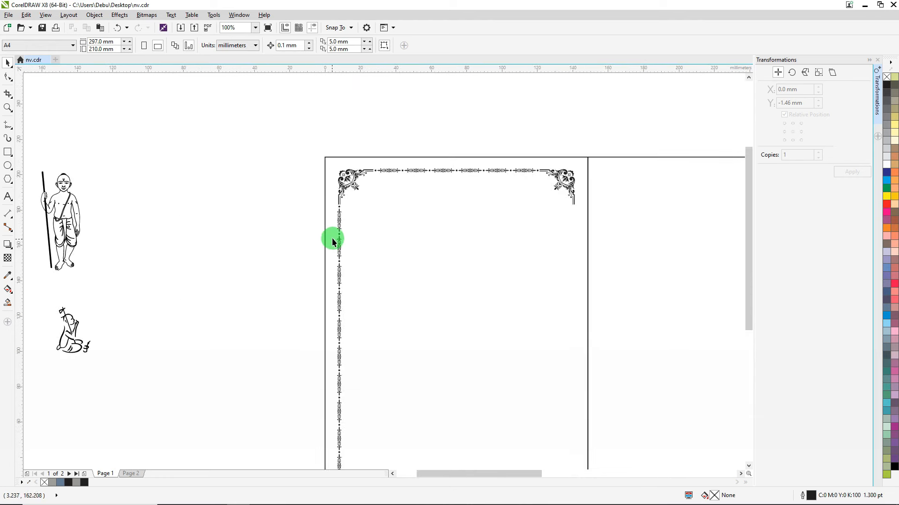
{"action": "scroll", "coordinate": [421, 225], "scroll_direction": "down", "scroll_amount": 2}
{"action": "scroll", "coordinate": [454, 237], "scroll_direction": "up", "scroll_amount": 2}
{"action": "scroll", "coordinate": [457, 201], "scroll_direction": "down", "scroll_amount": 4}
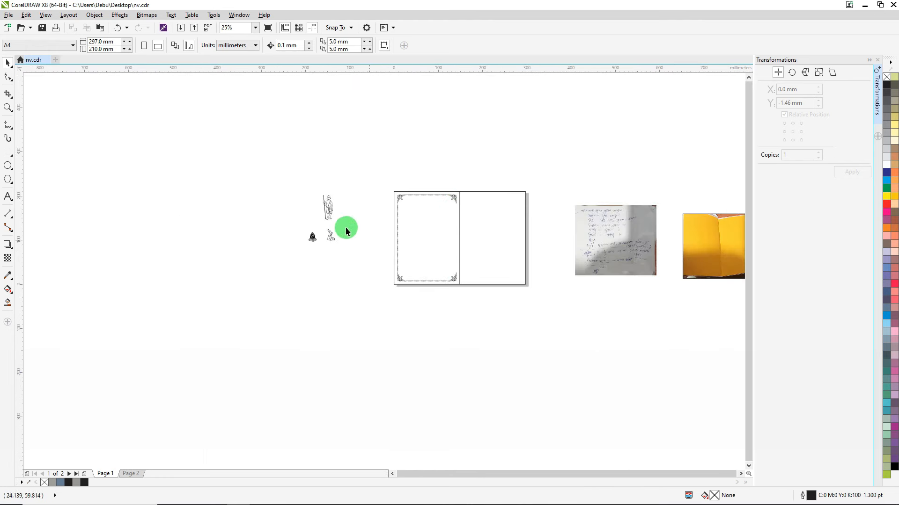
Select all eleven pieces of the left panel's left vertical divider row and group them.
{"action": "scroll", "coordinate": [368, 217], "scroll_direction": "up", "scroll_amount": 2}
{"action": "left_click_drag", "start_coordinate": [387, 177], "coordinate": [452, 341]}
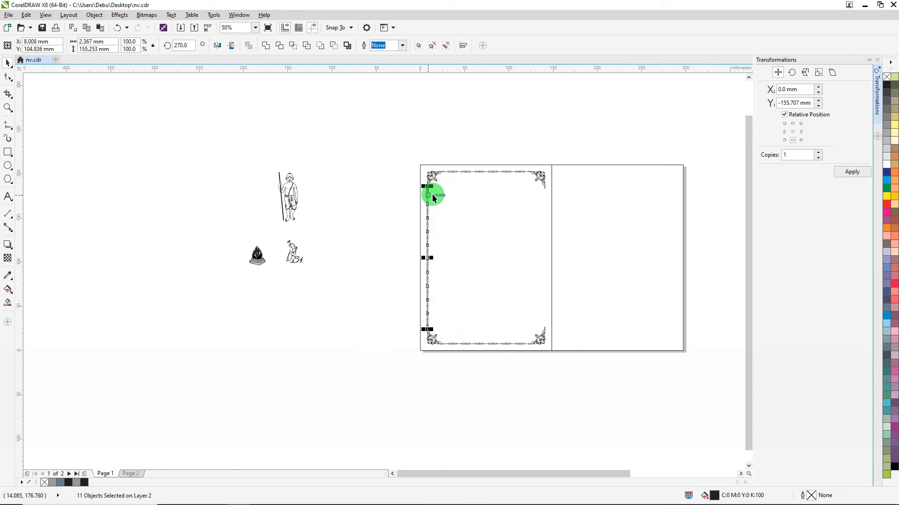
{"action": "scroll", "coordinate": [432, 198], "scroll_direction": "up", "scroll_amount": 4}
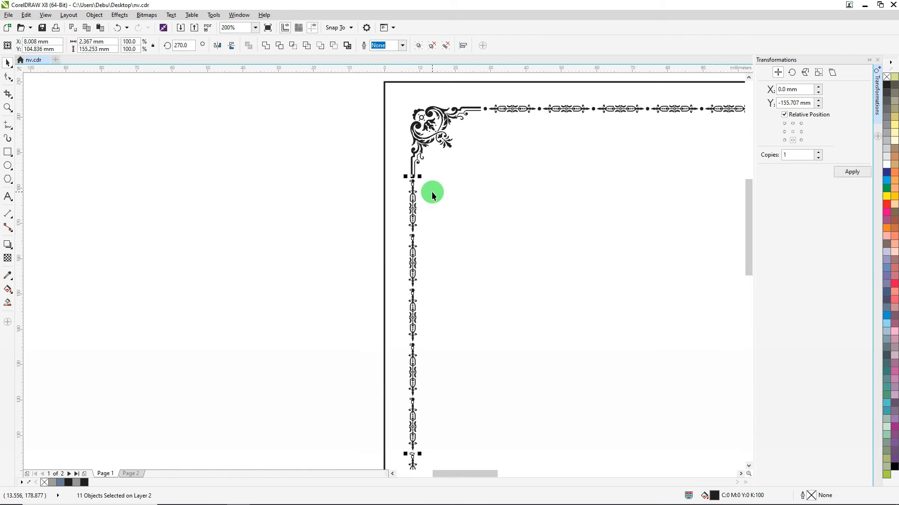
{"action": "key", "text": "ctrl+g"}
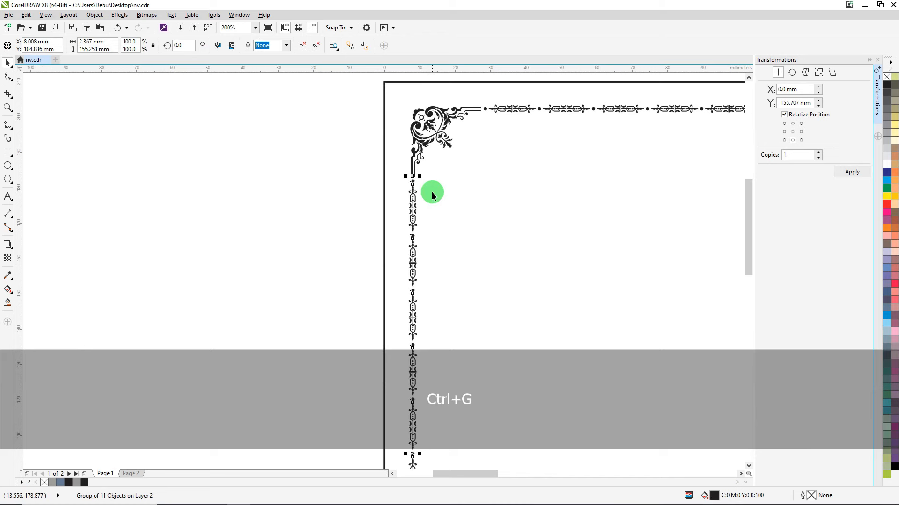
Duplicate the grouped vertical row in place and right-align the copy with the upper-right corner ornament.
{"action": "key", "text": "ctrl+v"}
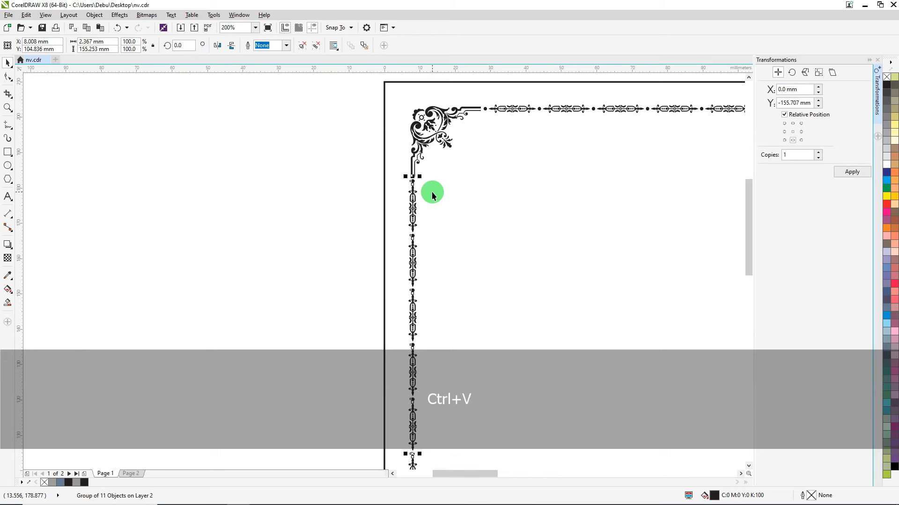
{"action": "scroll", "coordinate": [431, 192], "scroll_direction": "down", "scroll_amount": 4}
{"action": "scroll", "coordinate": [539, 186], "scroll_direction": "up", "scroll_amount": 4}
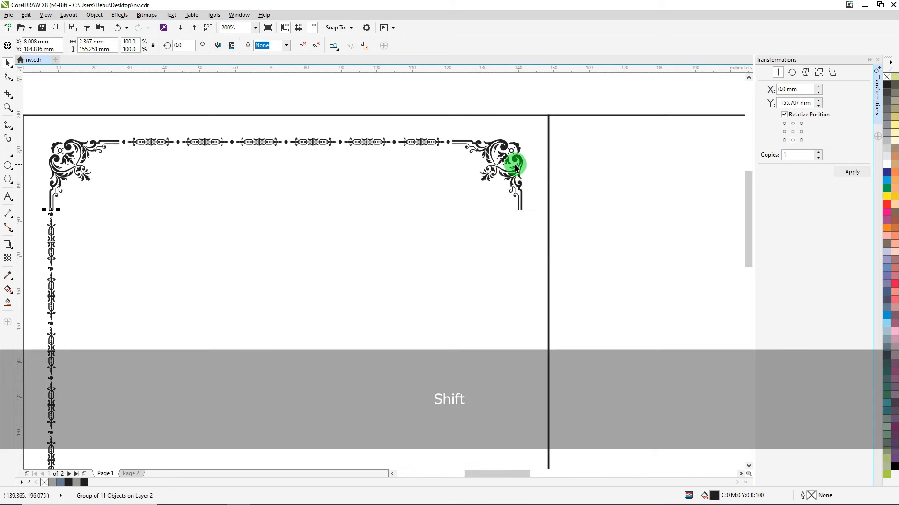
{"action": "left_click", "coordinate": [518, 161], "text": "shift"}
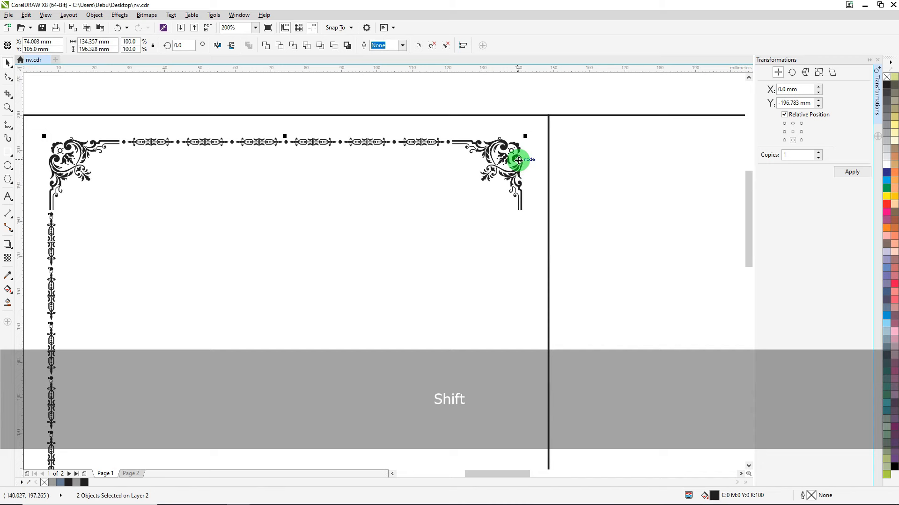
{"action": "key", "text": "r"}
{"action": "left_click", "coordinate": [538, 130]}
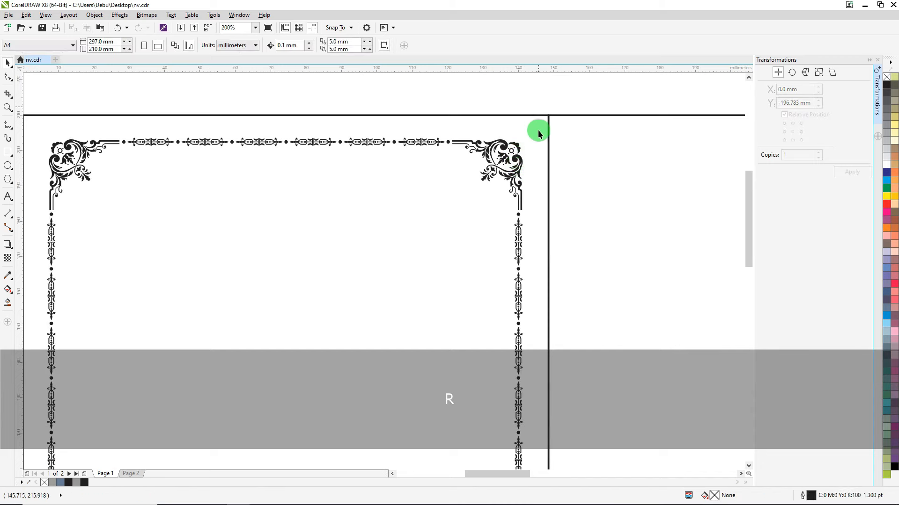
Nudge the right vertical divider row 0.4 mm to the right, to about X 140.4 mm, under the corner ornament.
{"action": "scroll", "coordinate": [521, 224], "scroll_direction": "up", "scroll_amount": 4}
{"action": "left_click", "coordinate": [525, 202]}
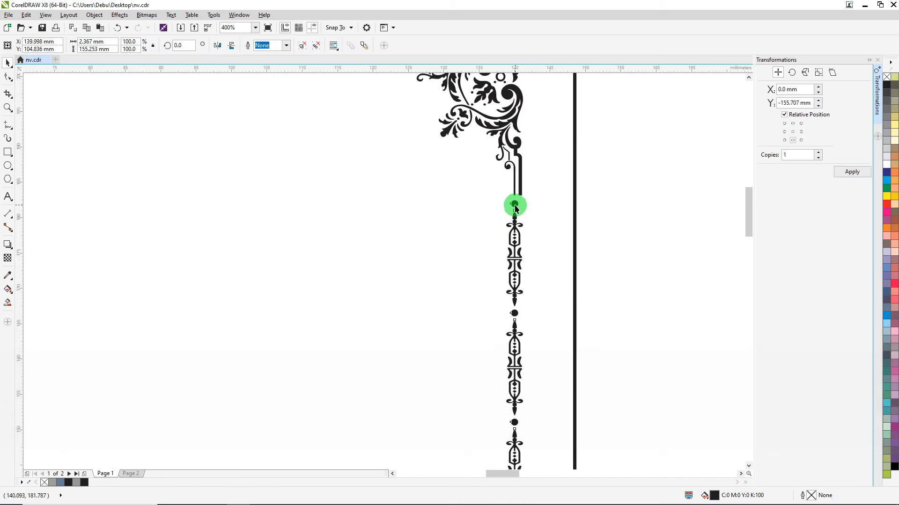
{"action": "key", "text": "Right"}
{"action": "key", "text": "Right"}
{"action": "key", "text": "Right"}
{"action": "key", "text": "Right"}
{"action": "scroll", "coordinate": [531, 196], "scroll_direction": "up", "scroll_amount": 2}
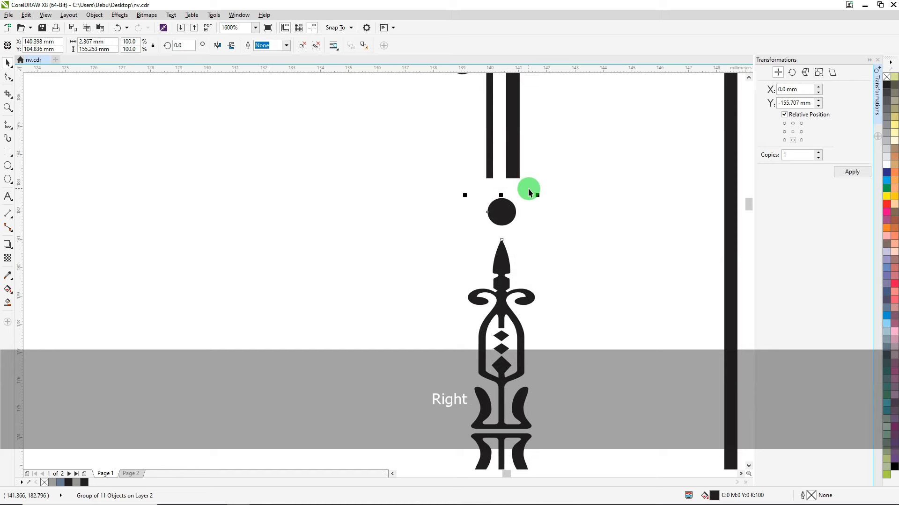
{"action": "scroll", "coordinate": [528, 188], "scroll_direction": "down", "scroll_amount": 5}
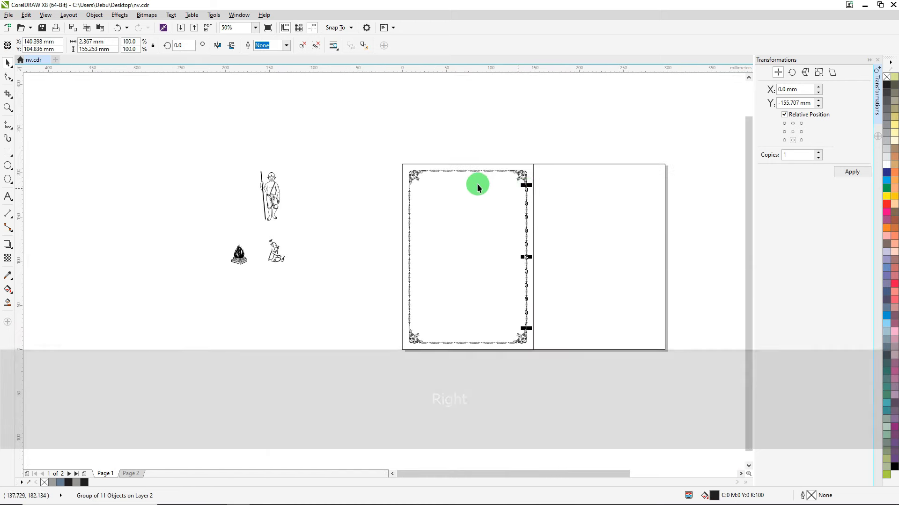
Group the left panel's corner ornaments and divider rows into one border object, keeping it in its place.
{"action": "left_click_drag", "start_coordinate": [388, 174], "coordinate": [528, 383]}
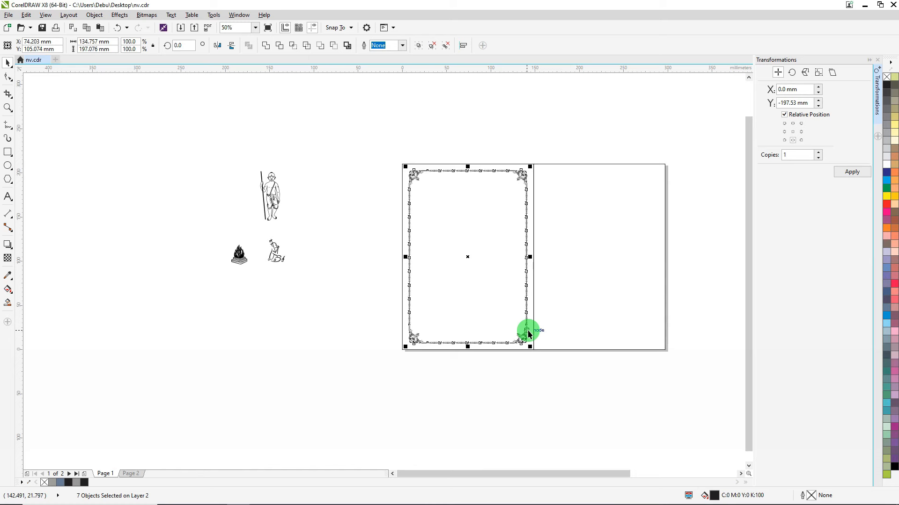
{"action": "key", "text": "ctrl+g"}
{"action": "left_click_drag", "start_coordinate": [468, 257], "coordinate": [87, 310]}
{"action": "key", "text": "ctrl+z"}
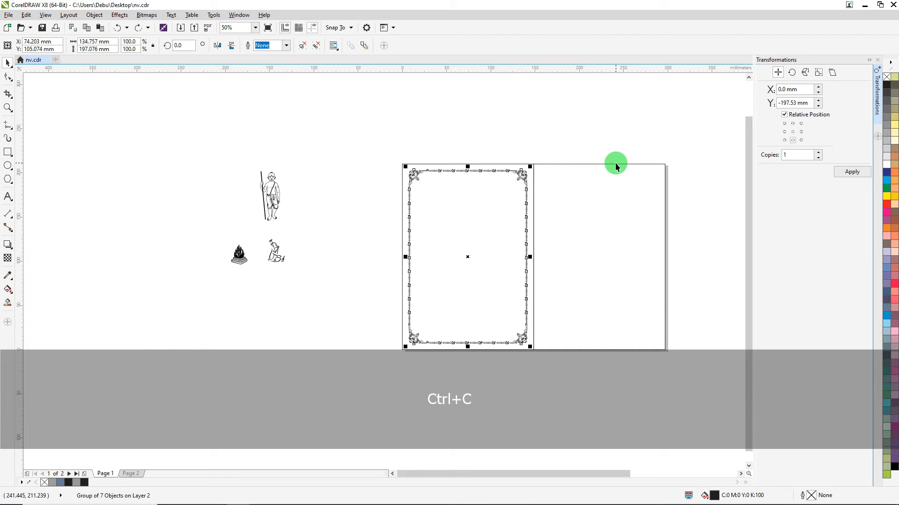
Duplicate the grouped border and centre the copy horizontally and vertically in the right panel's rectangle.
{"action": "key", "text": "ctrl+v"}
{"action": "scroll", "coordinate": [616, 162], "scroll_direction": "up", "scroll_amount": 1}
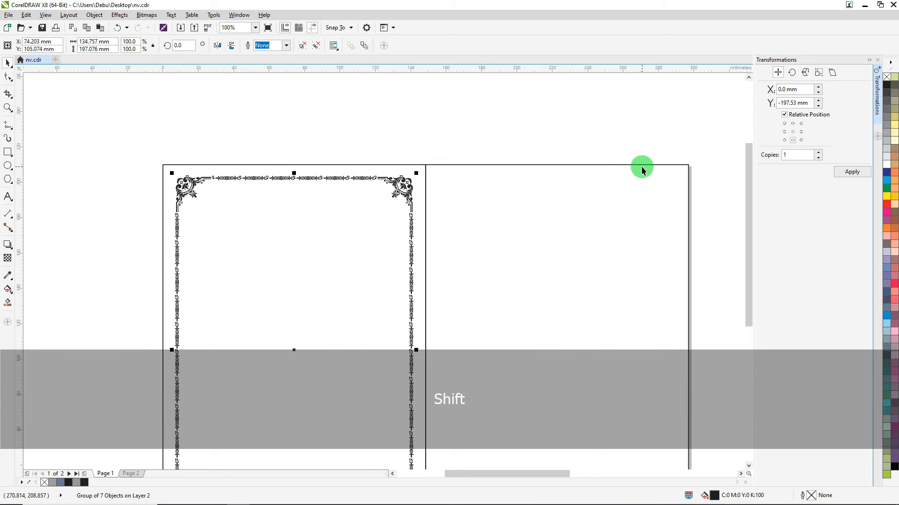
{"action": "left_click", "coordinate": [642, 166], "text": "shift"}
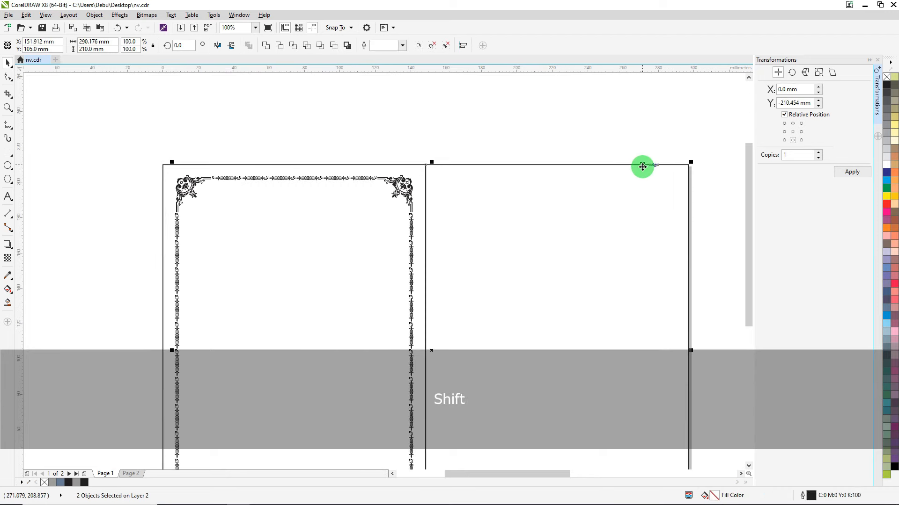
{"action": "key", "text": "c"}
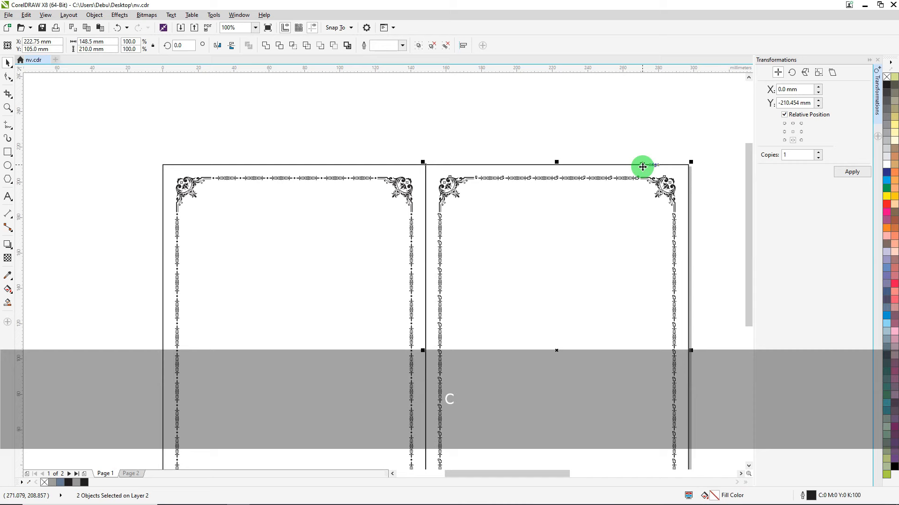
{"action": "key", "text": "e"}
{"action": "left_click", "coordinate": [511, 117]}
{"action": "scroll", "coordinate": [490, 125], "scroll_direction": "down", "scroll_amount": 2}
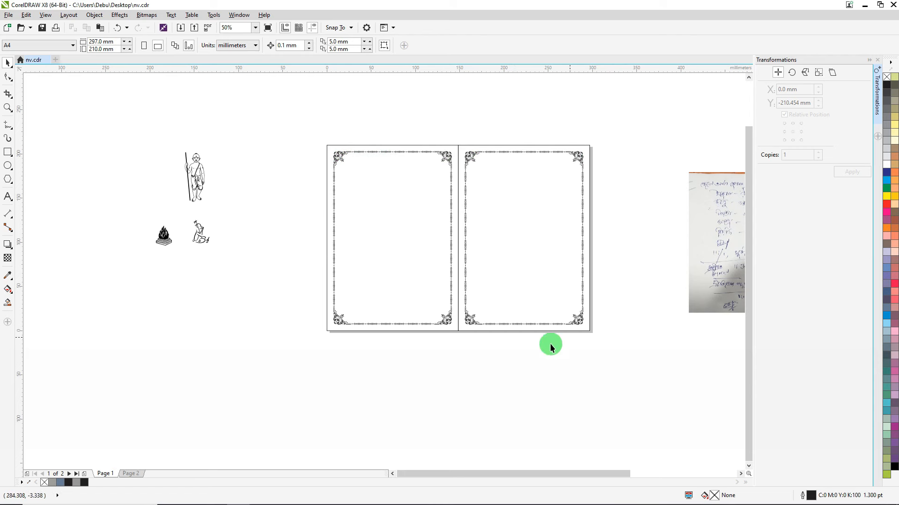
Delete the outline rectangles of both panels, leaving the two ornament borders in place.
{"action": "scroll", "coordinate": [483, 136], "scroll_direction": "up", "scroll_amount": 1}
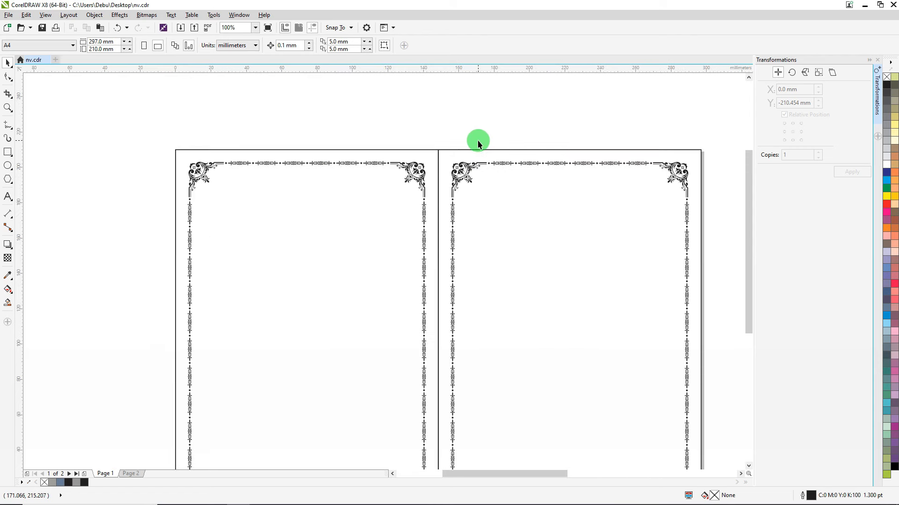
{"action": "left_click", "coordinate": [414, 148], "text": "ctrl"}
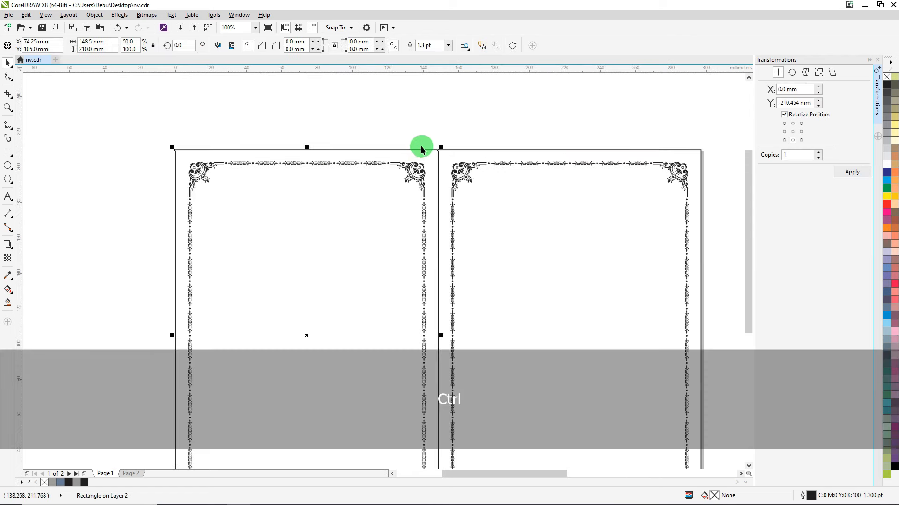
{"action": "key", "text": "Delete"}
{"action": "left_click", "coordinate": [472, 151]}
{"action": "key", "text": "Delete"}
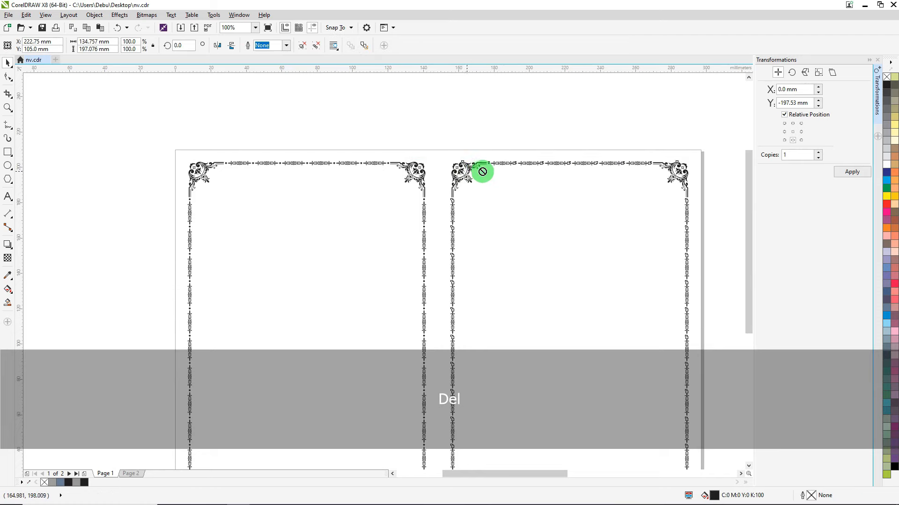
{"action": "left_click_drag", "start_coordinate": [481, 168], "coordinate": [490, 171]}
{"action": "key", "text": "ctrl+z"}
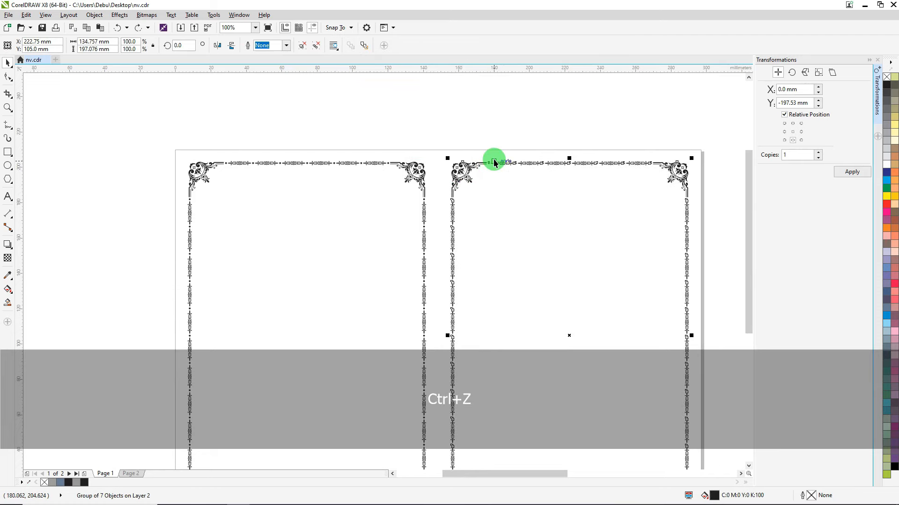
Move the handwritten note photo from beside the page to the empty area below the line-art figures and read it.
{"action": "scroll", "coordinate": [439, 168], "scroll_direction": "down", "scroll_amount": 3}
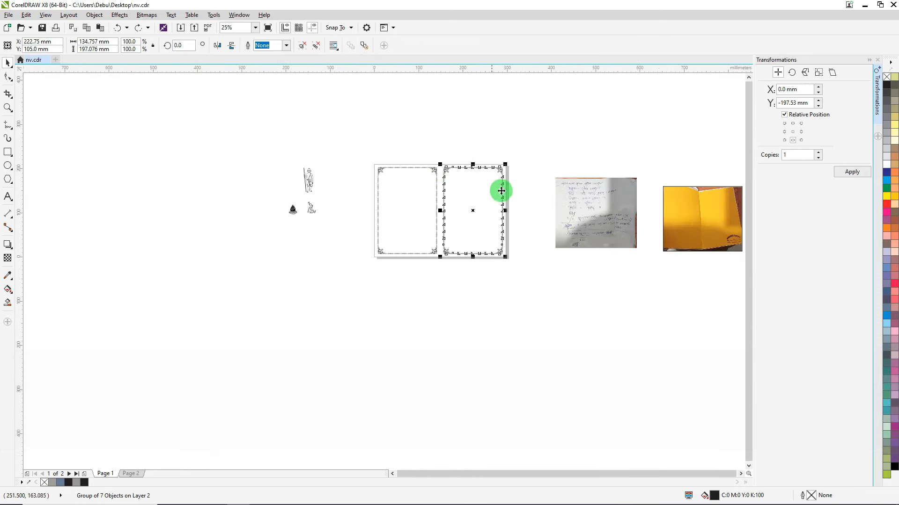
{"action": "left_click_drag", "start_coordinate": [587, 200], "coordinate": [259, 268]}
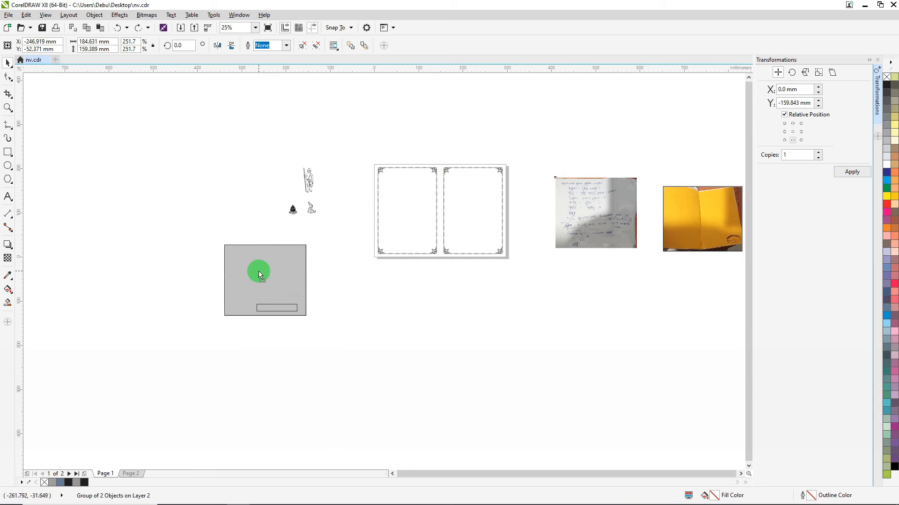
{"action": "scroll", "coordinate": [253, 270], "scroll_direction": "up", "scroll_amount": 2}
{"action": "scroll", "coordinate": [241, 271], "scroll_direction": "up", "scroll_amount": 2}
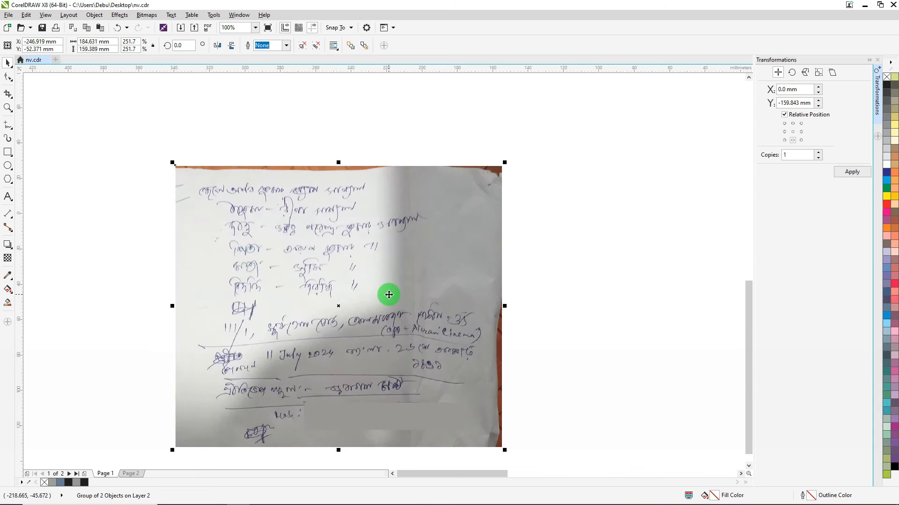
{"action": "scroll", "coordinate": [293, 292], "scroll_direction": "down", "scroll_amount": 1}
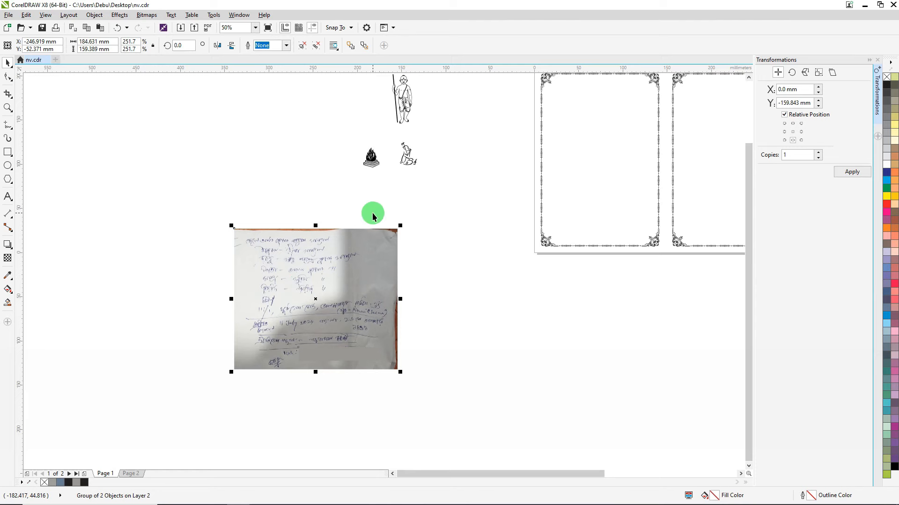
{"action": "scroll", "coordinate": [370, 212], "scroll_direction": "down", "scroll_amount": 1}
Move all the prepared Bengali text on page 2 off the page to its right and return to page 1.
{"action": "key", "text": "Page_Down"}
{"action": "scroll", "coordinate": [548, 155], "scroll_direction": "up", "scroll_amount": 2}
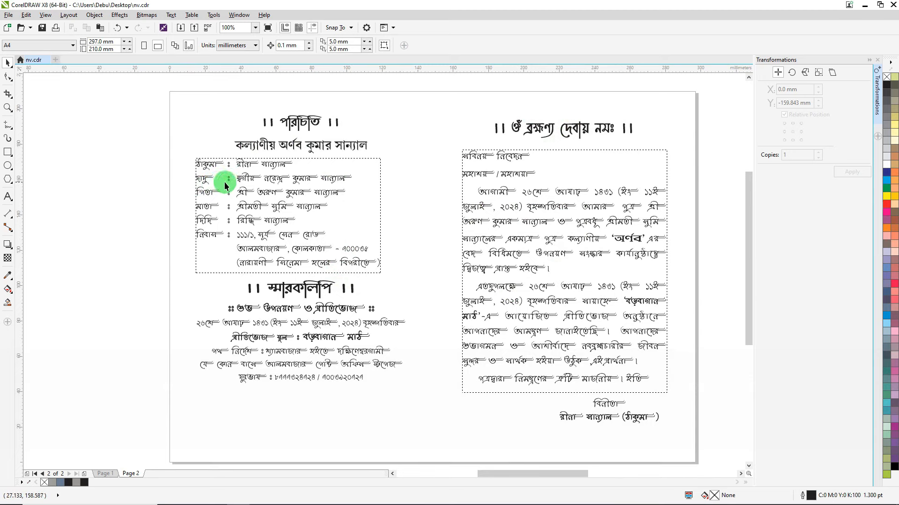
{"action": "scroll", "coordinate": [224, 181], "scroll_direction": "down", "scroll_amount": 1}
{"action": "left_click_drag", "start_coordinate": [572, 105], "coordinate": [237, 380]}
{"action": "left_click_drag", "start_coordinate": [260, 196], "coordinate": [544, 203]}
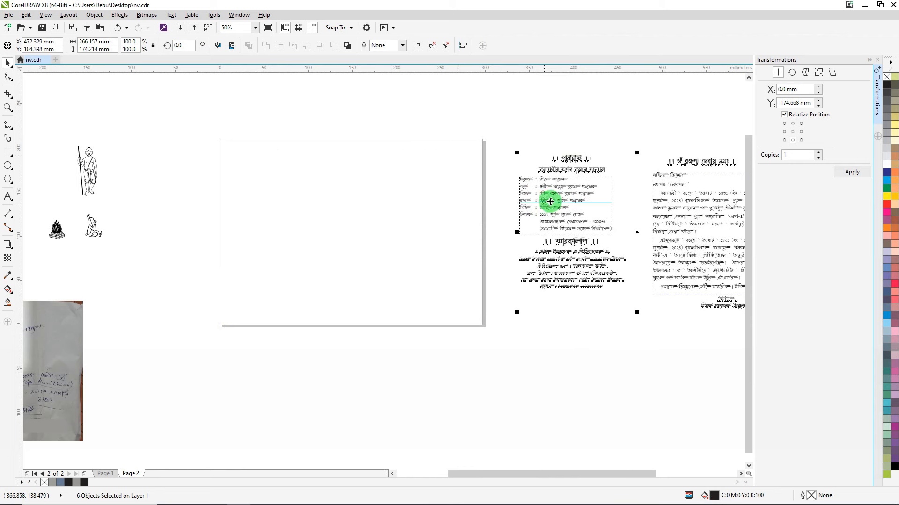
{"action": "key", "text": "Page_Up"}
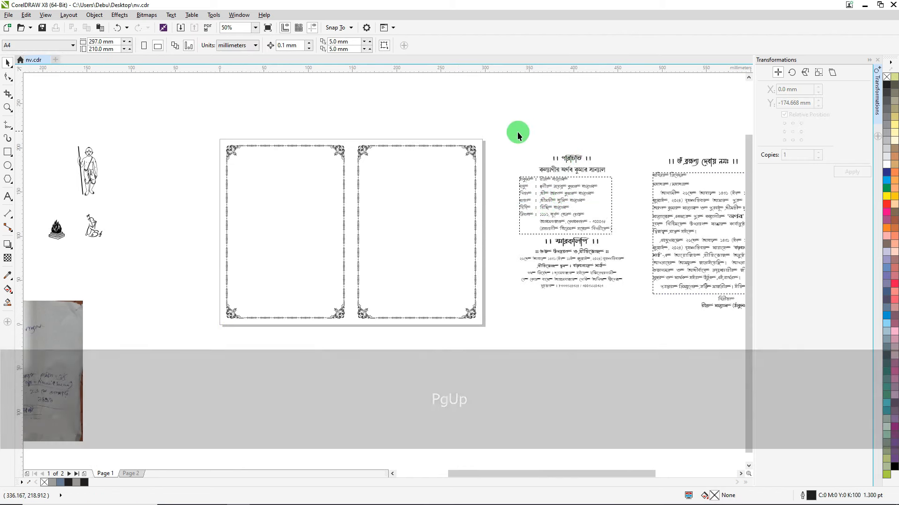
Move the পরিচিতি heading and the name line below it into the upper part of the left border.
{"action": "mouse_move", "coordinate": [518, 131]}
{"action": "left_mouse_down"}
{"action": "mouse_move", "coordinate": [615, 190]}
{"action": "mouse_move", "coordinate": [625, 184]}
{"action": "left_mouse_up"}
{"action": "left_click_drag", "start_coordinate": [571, 158], "coordinate": [283, 154]}
{"action": "scroll", "coordinate": [284, 155], "scroll_direction": "up", "scroll_amount": 2}
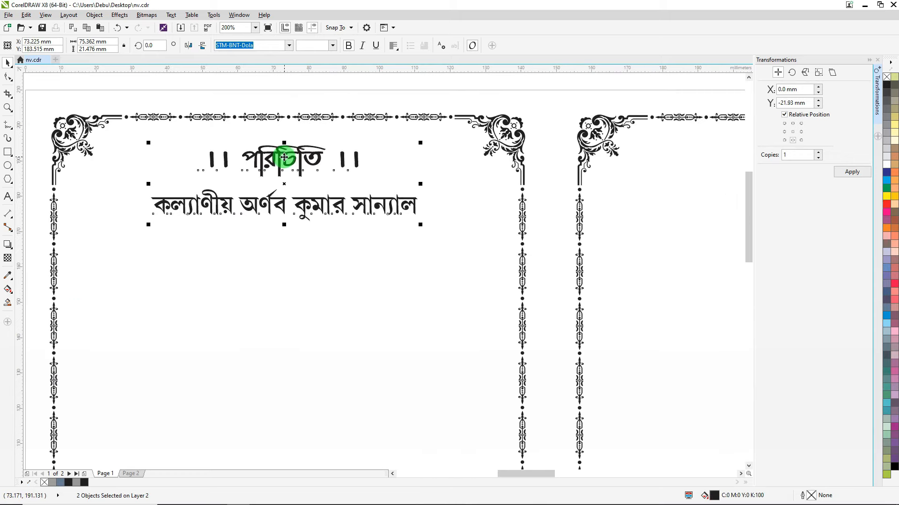
Nudge the পরিচিতি heading and name line up to Y 184.115 mm and centre them horizontally on the left border.
{"action": "key", "text": "Escape"}
{"action": "scroll", "coordinate": [283, 154], "scroll_direction": "down", "scroll_amount": 1}
{"action": "left_click_drag", "start_coordinate": [195, 91], "coordinate": [380, 210]}
{"action": "key", "text": "Up"}
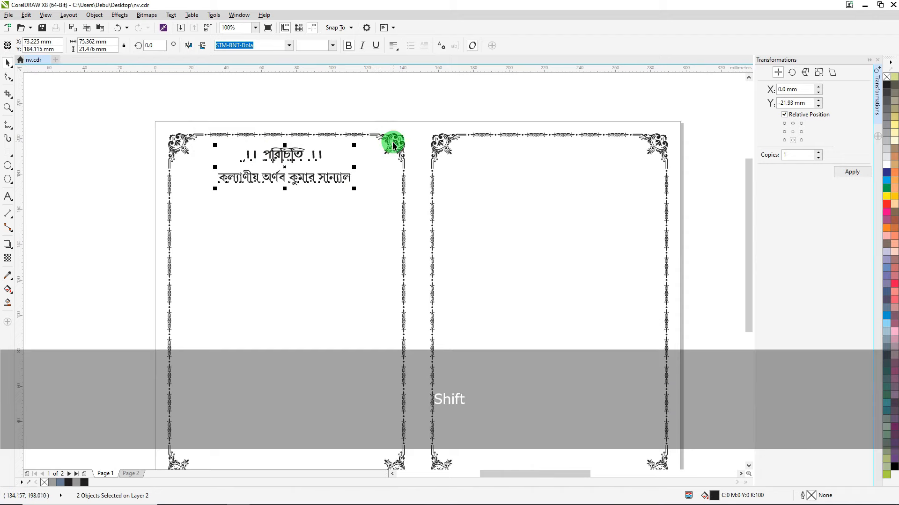
{"action": "left_click", "coordinate": [394, 139], "text": "shift"}
{"action": "key", "text": "c"}
{"action": "left_click", "coordinate": [304, 77]}
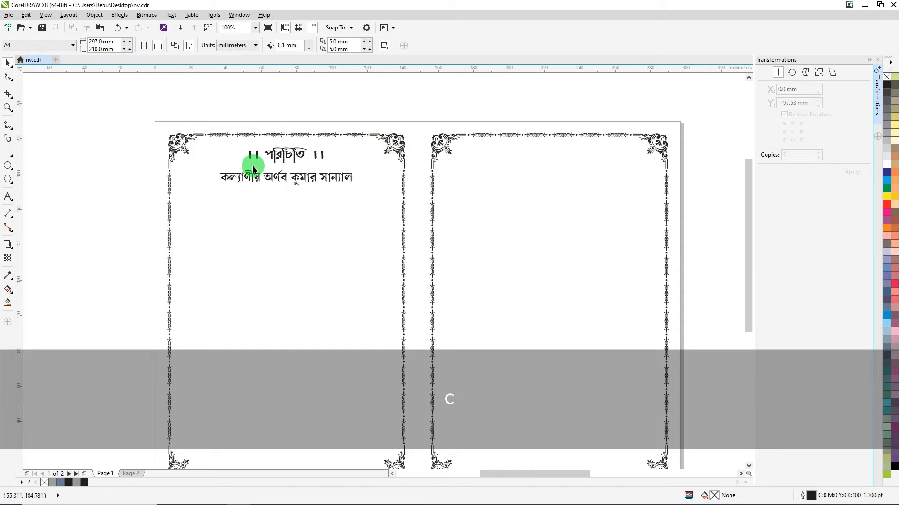
Move the family details, the স্মারকলিপি heading and the event text into the left border below the name line.
{"action": "scroll", "coordinate": [257, 169], "scroll_direction": "down", "scroll_amount": 2}
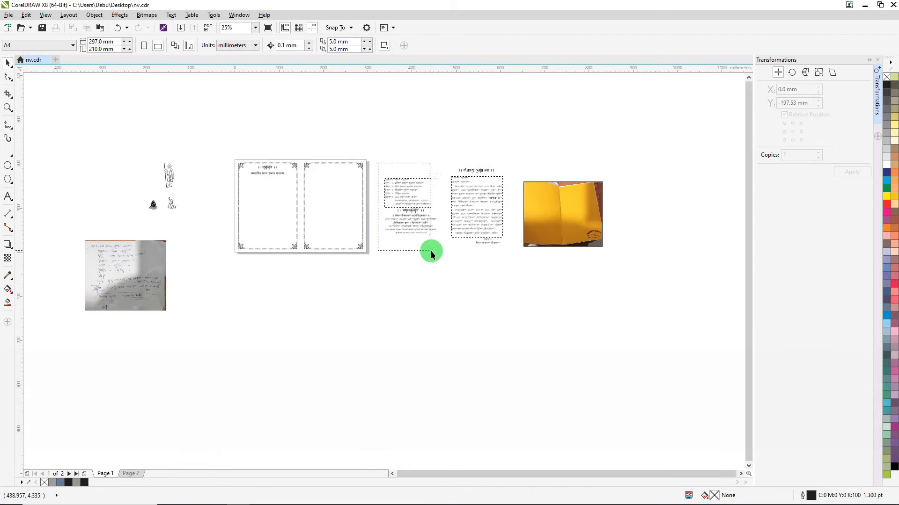
{"action": "left_click_drag", "start_coordinate": [431, 251], "coordinate": [437, 234]}
{"action": "left_click_drag", "start_coordinate": [402, 184], "coordinate": [262, 155]}
{"action": "scroll", "coordinate": [257, 191], "scroll_direction": "up", "scroll_amount": 3}
{"action": "scroll", "coordinate": [262, 155], "scroll_direction": "down", "scroll_amount": 2}
{"action": "left_click", "coordinate": [192, 193]}
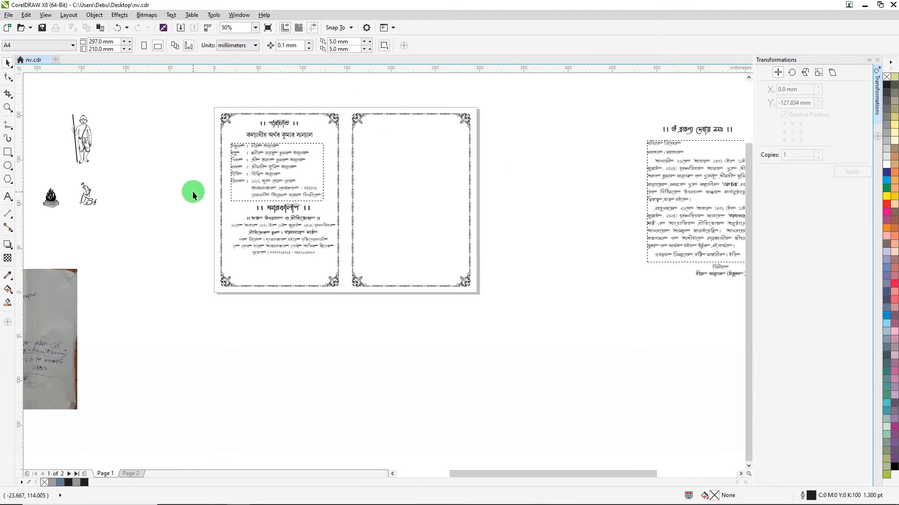
Group the স্মারকলিপি heading with the event text and centre the group horizontally on the left border.
{"action": "left_click_drag", "start_coordinate": [192, 191], "coordinate": [354, 265]}
{"action": "scroll", "coordinate": [277, 210], "scroll_direction": "up", "scroll_amount": 1}
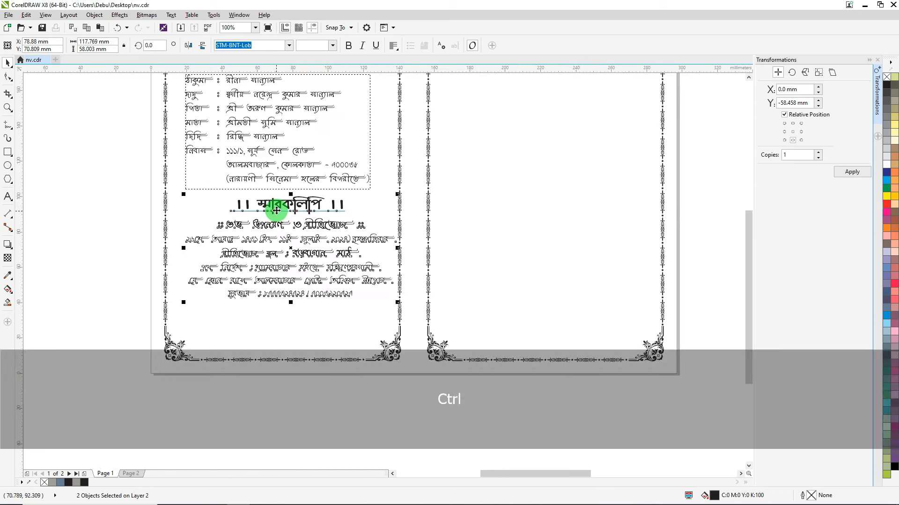
{"action": "key", "text": "ctrl+g"}
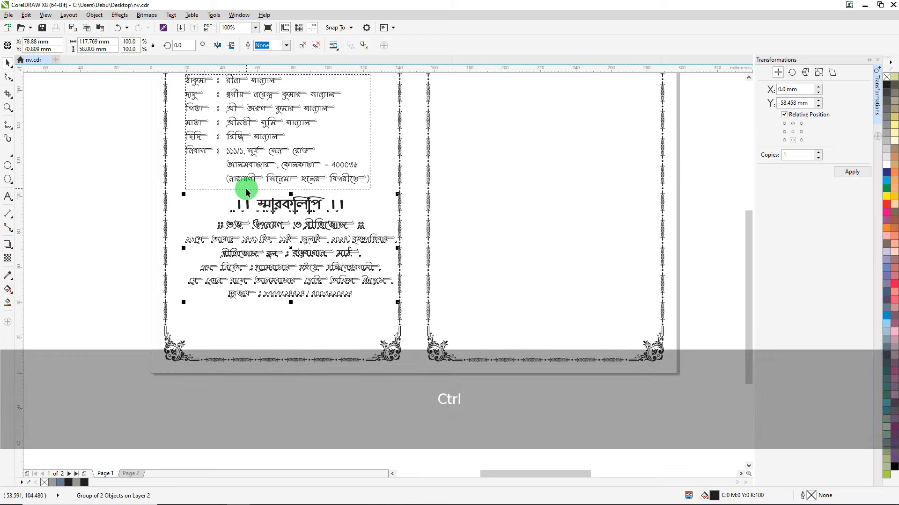
{"action": "key", "text": "ctrl+g"}
{"action": "left_click", "coordinate": [165, 194], "text": "shift"}
{"action": "key", "text": "c"}
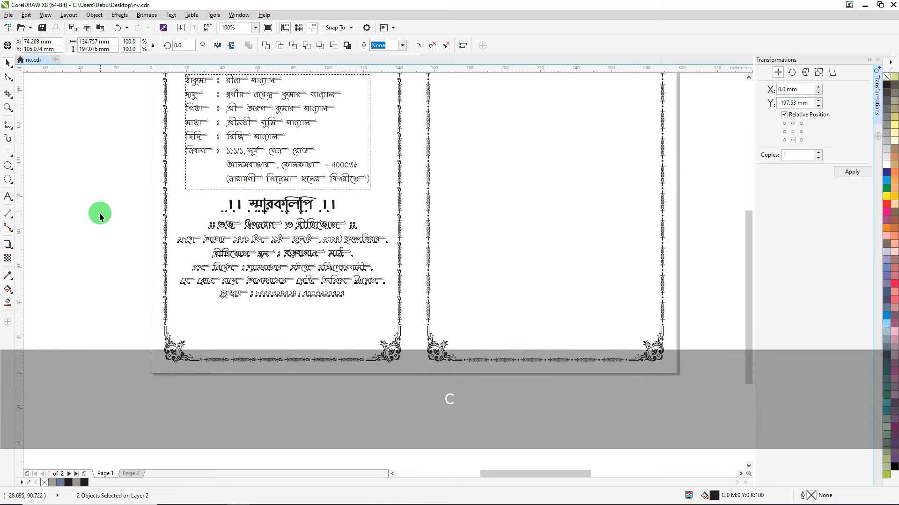
Nudge the family details text frame left to X 71.21 mm inside the left border.
{"action": "left_click", "coordinate": [99, 213]}
{"action": "left_click_drag", "start_coordinate": [68, 149], "coordinate": [447, 331]}
{"action": "scroll", "coordinate": [313, 212], "scroll_direction": "down", "scroll_amount": 1}
{"action": "left_click", "coordinate": [262, 146]}
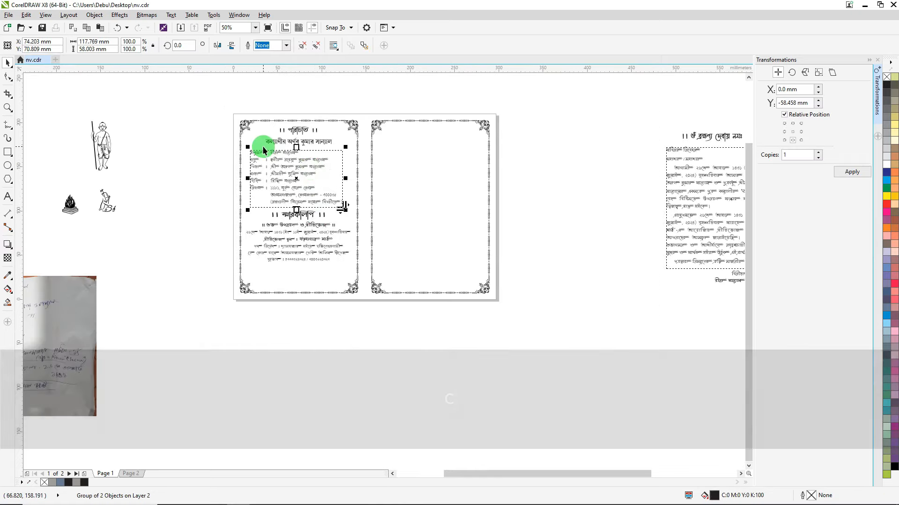
{"action": "scroll", "coordinate": [263, 146], "scroll_direction": "up", "scroll_amount": 2}
{"action": "scroll", "coordinate": [262, 146], "scroll_direction": "down", "scroll_amount": 1}
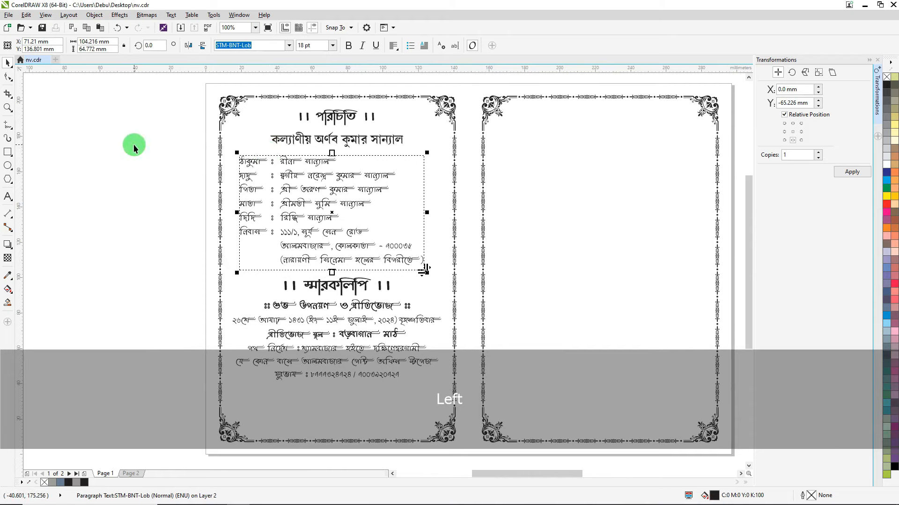
Place the standing boy figure to the right of the family details and scale it down to about 20 × 51 mm.
{"action": "scroll", "coordinate": [127, 147], "scroll_direction": "down", "scroll_amount": 1}
{"action": "left_click_drag", "start_coordinate": [37, 135], "coordinate": [271, 164]}
{"action": "scroll", "coordinate": [271, 163], "scroll_direction": "up", "scroll_amount": 1}
{"action": "scroll", "coordinate": [283, 163], "scroll_direction": "up", "scroll_amount": 1}
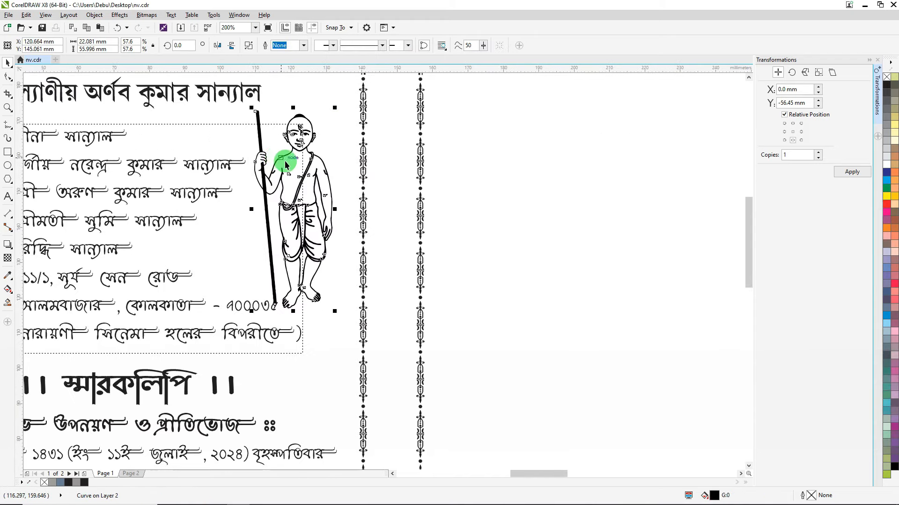
{"action": "left_click_drag", "start_coordinate": [336, 313], "coordinate": [326, 303]}
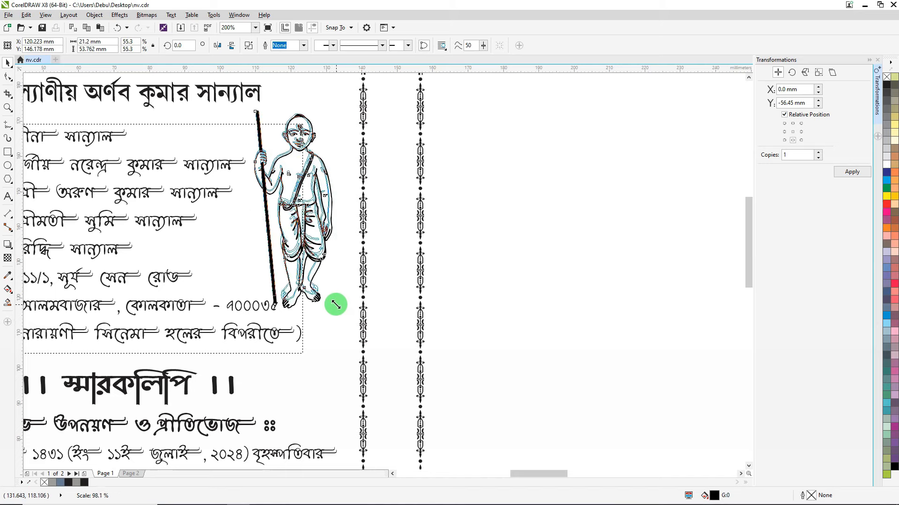
{"action": "left_click_drag", "start_coordinate": [277, 160], "coordinate": [290, 147]}
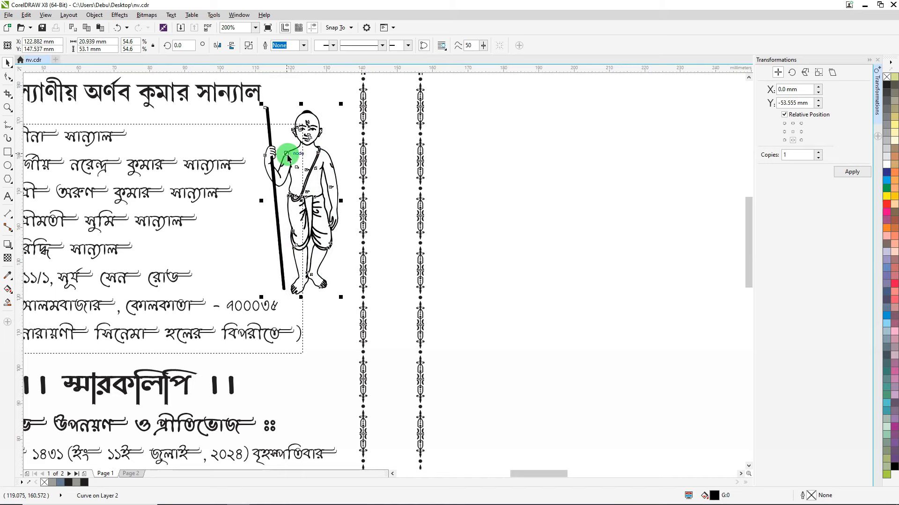
{"action": "key", "text": "Down"}
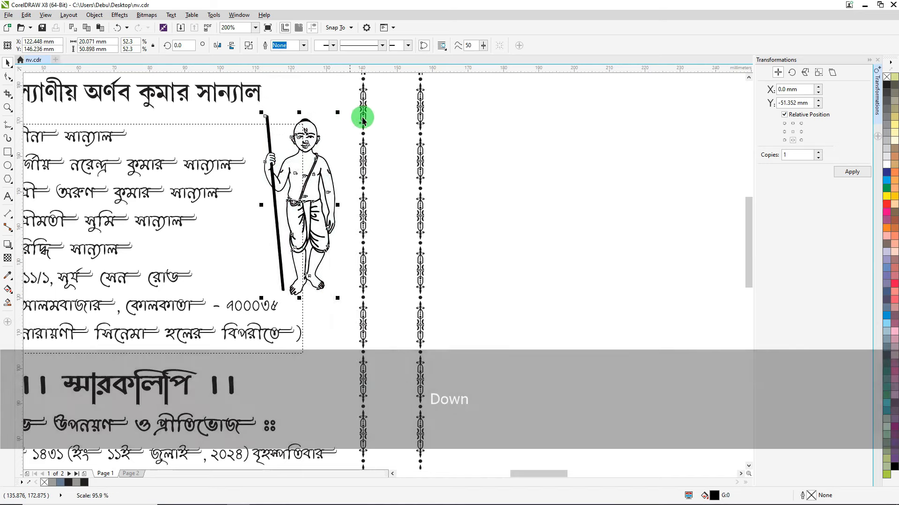
Move the seated figure drawing into the lower part of the left border, below the phone line.
{"action": "scroll", "coordinate": [363, 114], "scroll_direction": "down", "scroll_amount": 5}
{"action": "scroll", "coordinate": [213, 150], "scroll_direction": "up", "scroll_amount": 3}
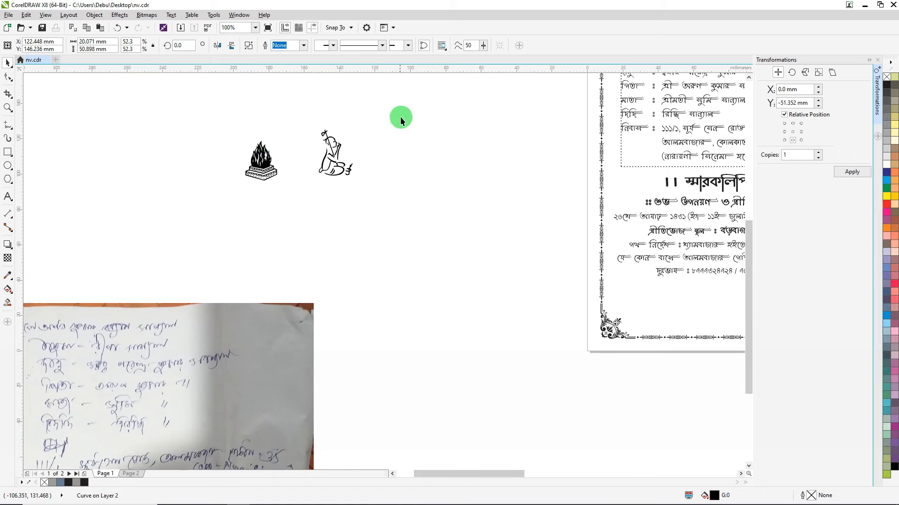
{"action": "left_click_drag", "start_coordinate": [400, 117], "coordinate": [499, 252]}
{"action": "scroll", "coordinate": [297, 188], "scroll_direction": "down", "scroll_amount": 2}
{"action": "scroll", "coordinate": [499, 252], "scroll_direction": "up", "scroll_amount": 4}
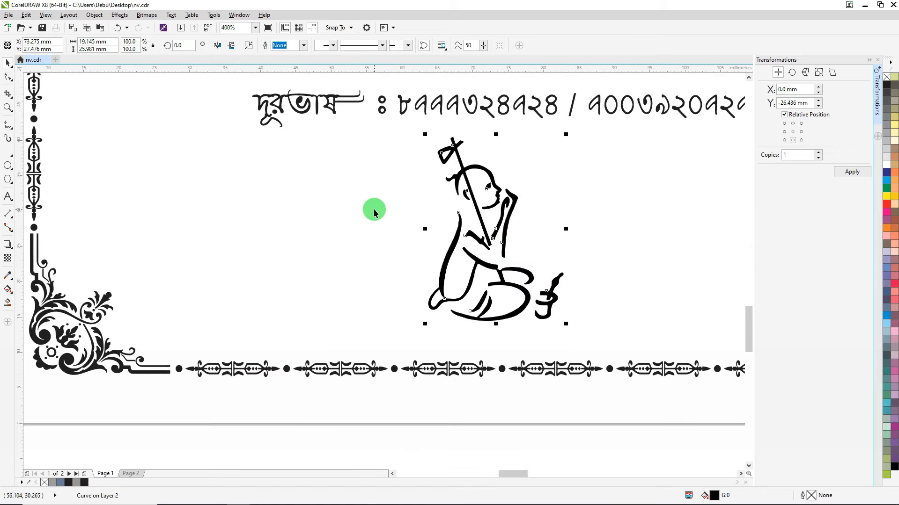
{"action": "scroll", "coordinate": [452, 231], "scroll_direction": "down", "scroll_amount": 3}
{"action": "scroll", "coordinate": [399, 249], "scroll_direction": "up", "scroll_amount": 3}
{"action": "scroll", "coordinate": [399, 249], "scroll_direction": "down", "scroll_amount": 4}
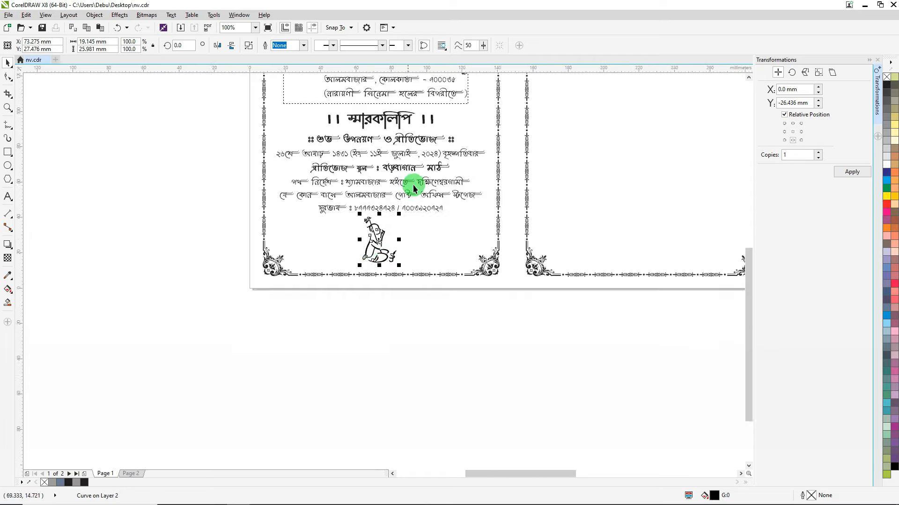
Nudge the seated figure up to Y 27.676 mm and centre it horizontally on the left border.
{"action": "scroll", "coordinate": [431, 139], "scroll_direction": "up", "scroll_amount": 9}
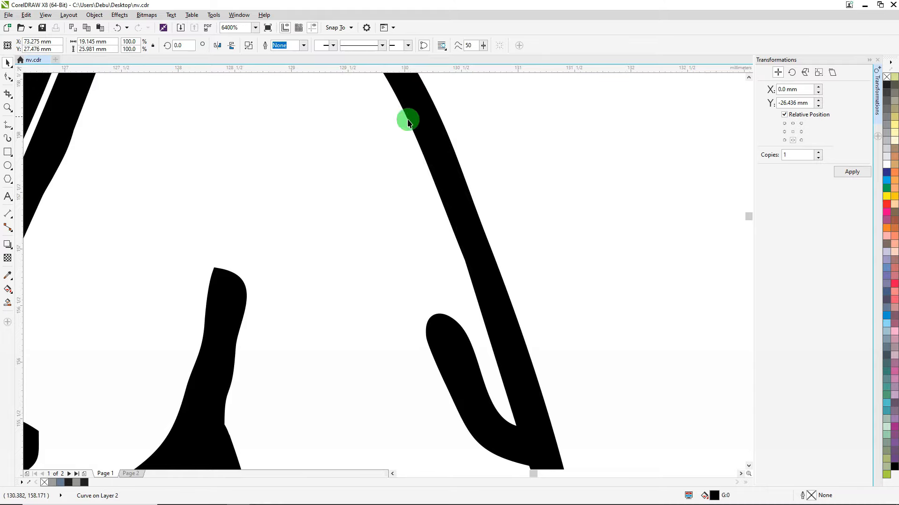
{"action": "scroll", "coordinate": [392, 267], "scroll_direction": "down", "scroll_amount": 5}
{"action": "scroll", "coordinate": [361, 270], "scroll_direction": "up", "scroll_amount": 3}
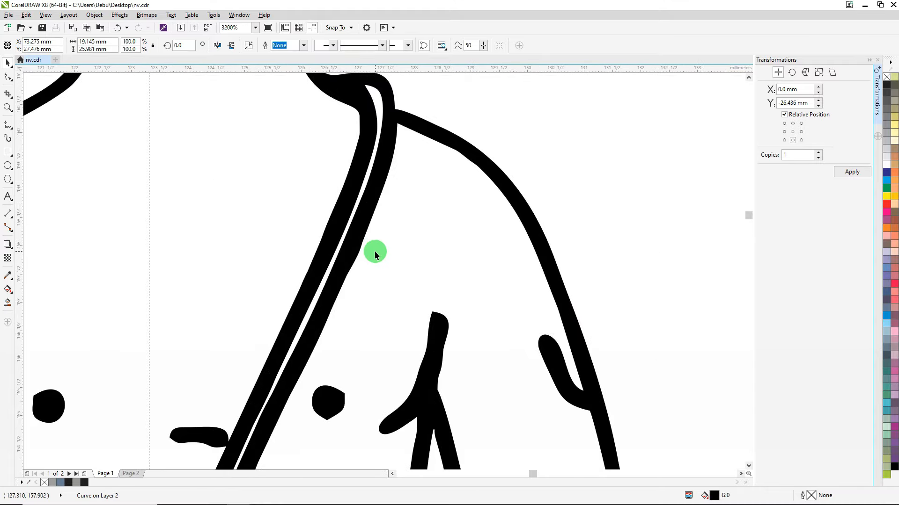
{"action": "scroll", "coordinate": [375, 251], "scroll_direction": "down", "scroll_amount": 8}
{"action": "scroll", "coordinate": [361, 281], "scroll_direction": "up", "scroll_amount": 6}
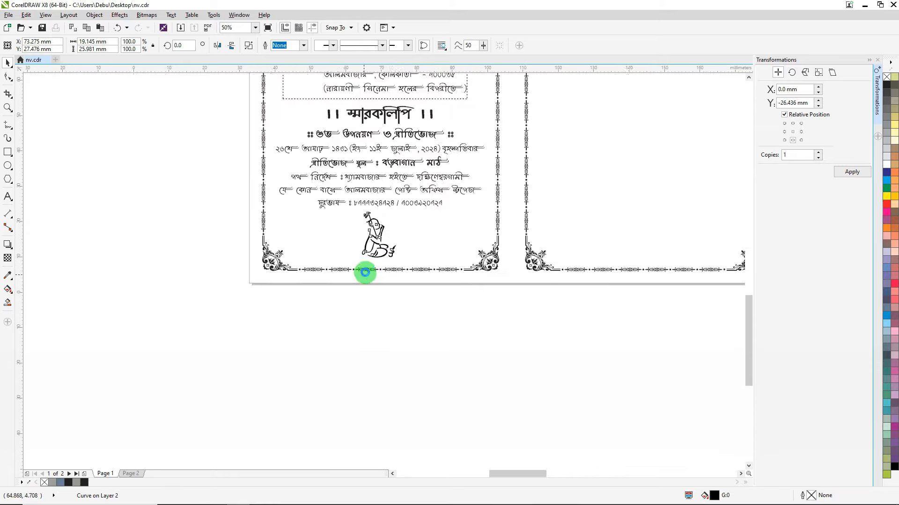
{"action": "scroll", "coordinate": [371, 217], "scroll_direction": "down", "scroll_amount": 4}
{"action": "scroll", "coordinate": [368, 226], "scroll_direction": "up", "scroll_amount": 2}
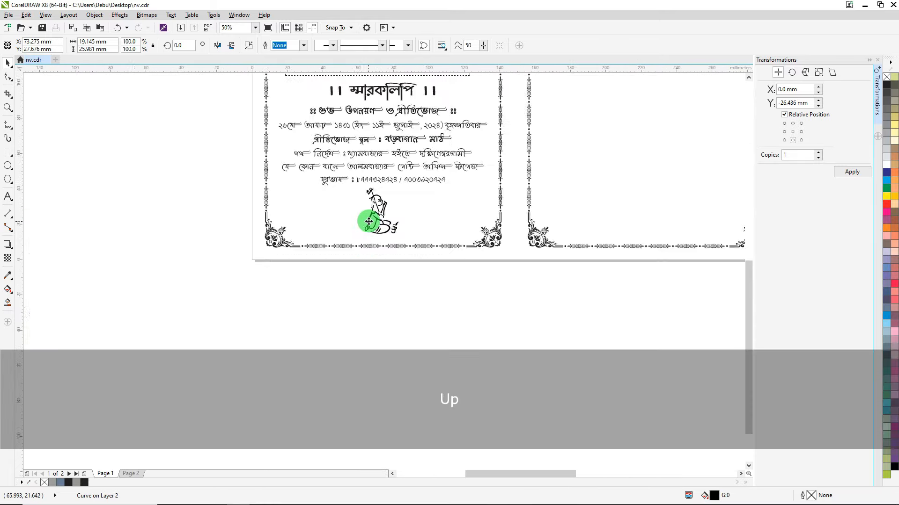
{"action": "key", "text": "Up"}
{"action": "left_click", "coordinate": [411, 270], "text": "shift"}
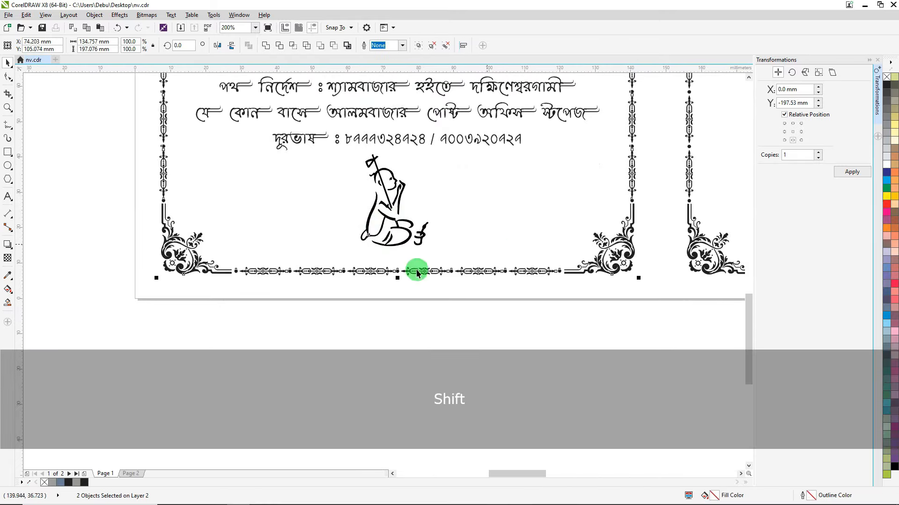
{"action": "key", "text": "c"}
Examine the left panel's headings, family details, event text and figures for spacing and alignment.
{"action": "scroll", "coordinate": [210, 341], "scroll_direction": "down", "scroll_amount": 5}
{"action": "scroll", "coordinate": [220, 267], "scroll_direction": "up", "scroll_amount": 5}
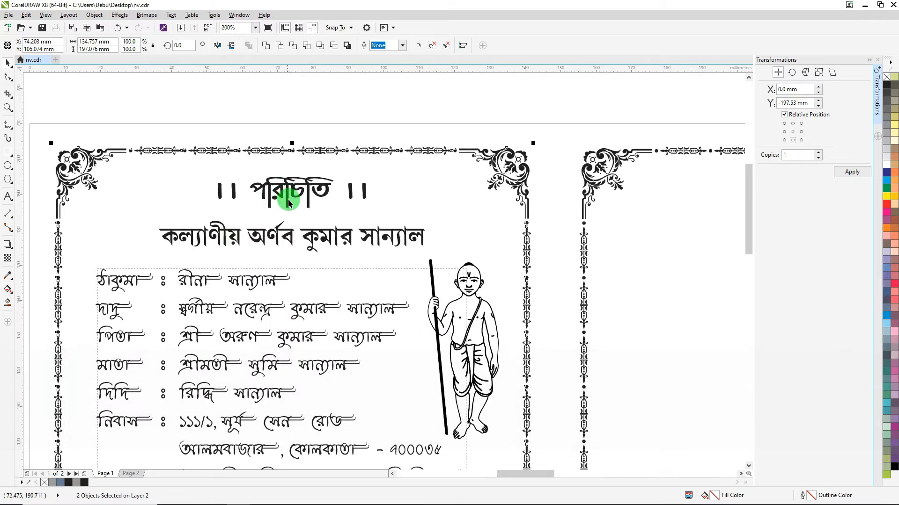
{"action": "scroll", "coordinate": [233, 225], "scroll_direction": "down", "scroll_amount": 2}
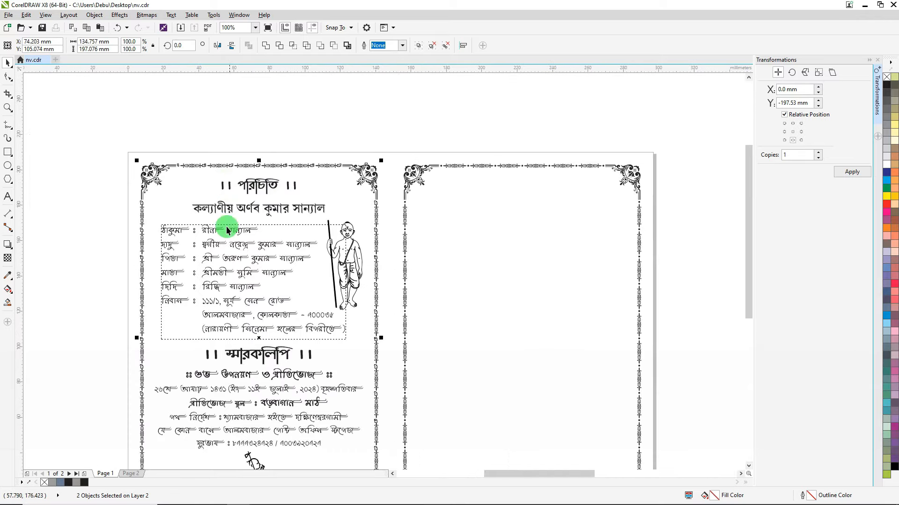
{"action": "scroll", "coordinate": [192, 286], "scroll_direction": "up", "scroll_amount": 2}
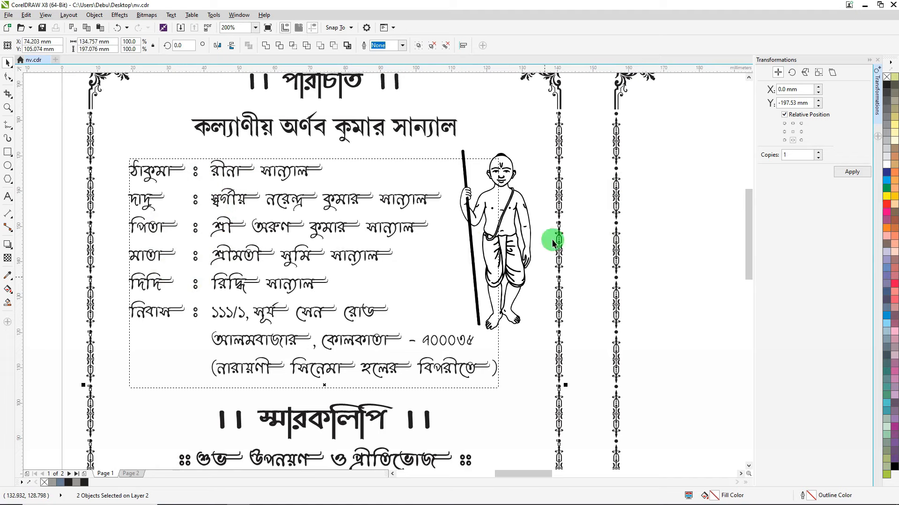
{"action": "scroll", "coordinate": [412, 152], "scroll_direction": "down", "scroll_amount": 4}
{"action": "scroll", "coordinate": [381, 236], "scroll_direction": "up", "scroll_amount": 2}
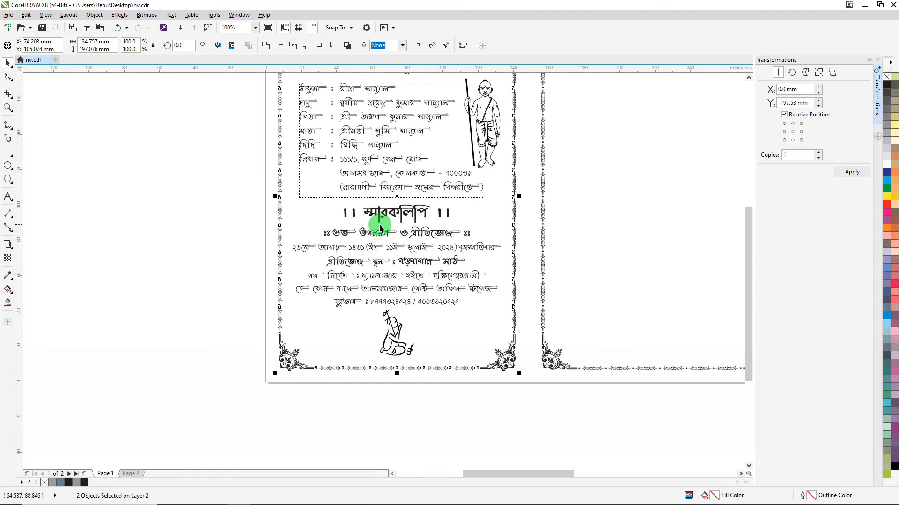
{"action": "scroll", "coordinate": [391, 239], "scroll_direction": "up", "scroll_amount": 3}
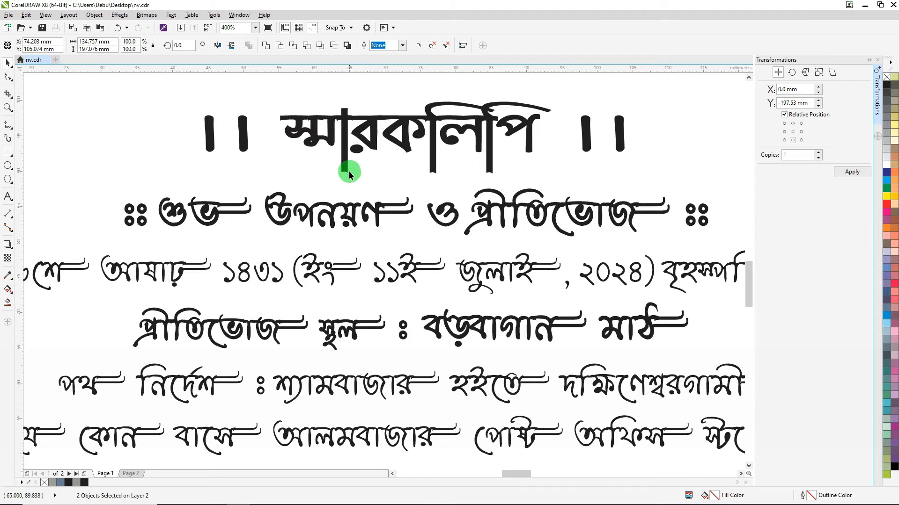
{"action": "scroll", "coordinate": [349, 170], "scroll_direction": "down", "scroll_amount": 5}
Move the two outline rectangles and the yellow card photo apart onto the empty pasteboard below the invitation text.
{"action": "left_click_drag", "start_coordinate": [648, 171], "coordinate": [579, 279]}
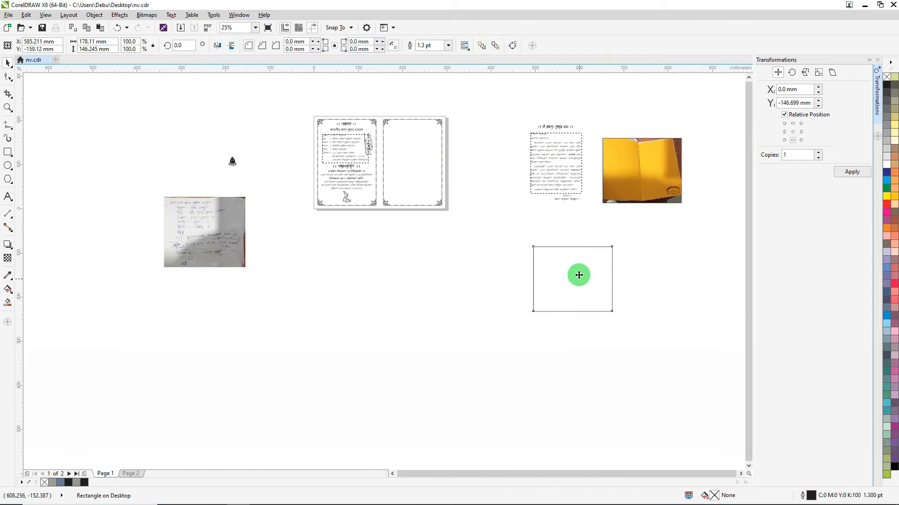
{"action": "left_click_drag", "start_coordinate": [650, 148], "coordinate": [683, 226]}
{"action": "left_click_drag", "start_coordinate": [661, 185], "coordinate": [643, 380]}
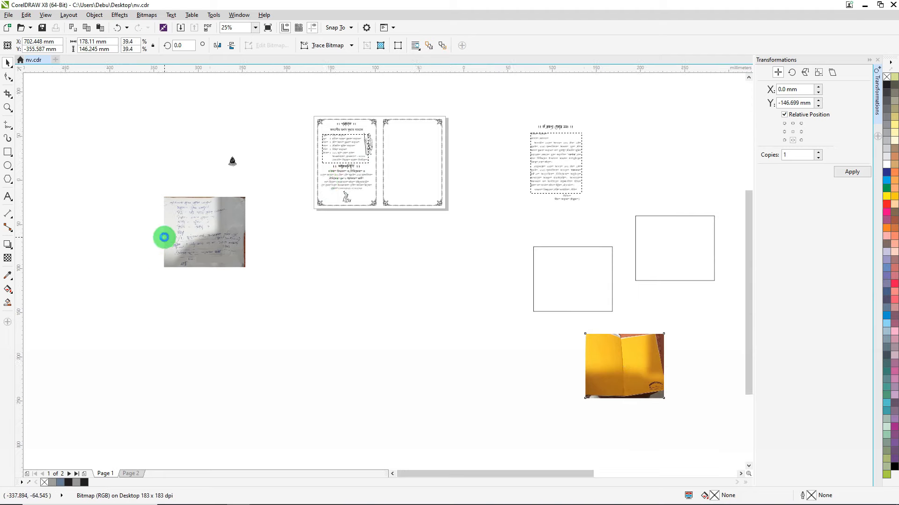
Compare the address, date and venue in the handwritten note with the event text in the left panel.
{"action": "scroll", "coordinate": [245, 263], "scroll_direction": "up", "scroll_amount": 4}
{"action": "left_click", "coordinate": [253, 243]}
{"action": "scroll", "coordinate": [282, 225], "scroll_direction": "up", "scroll_amount": 2}
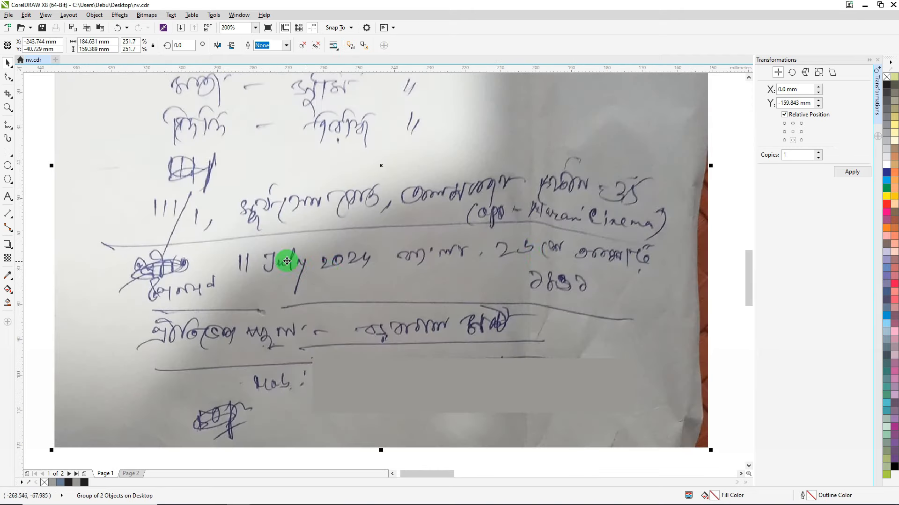
{"action": "scroll", "coordinate": [285, 255], "scroll_direction": "down", "scroll_amount": 8}
{"action": "scroll", "coordinate": [286, 264], "scroll_direction": "up", "scroll_amount": 8}
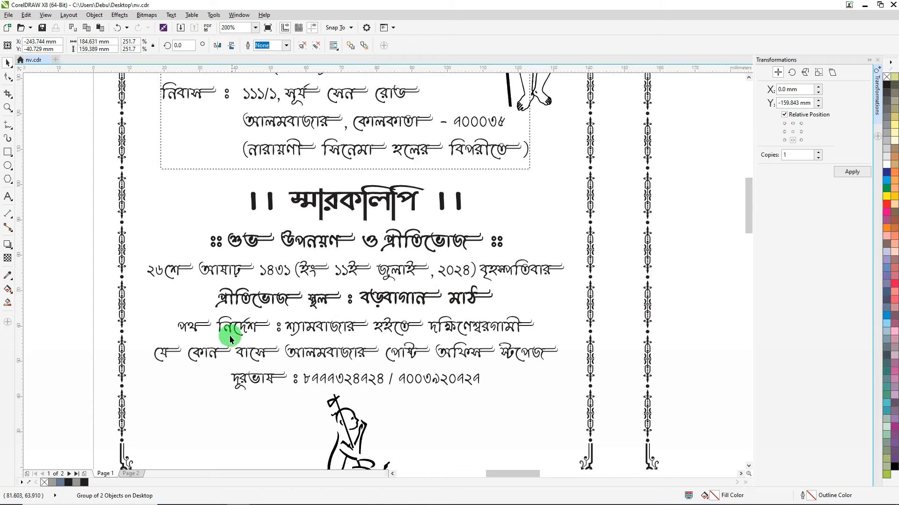
Make the পথ নির্দেশ : label in the event text bold.
{"action": "scroll", "coordinate": [192, 347], "scroll_direction": "up", "scroll_amount": 2}
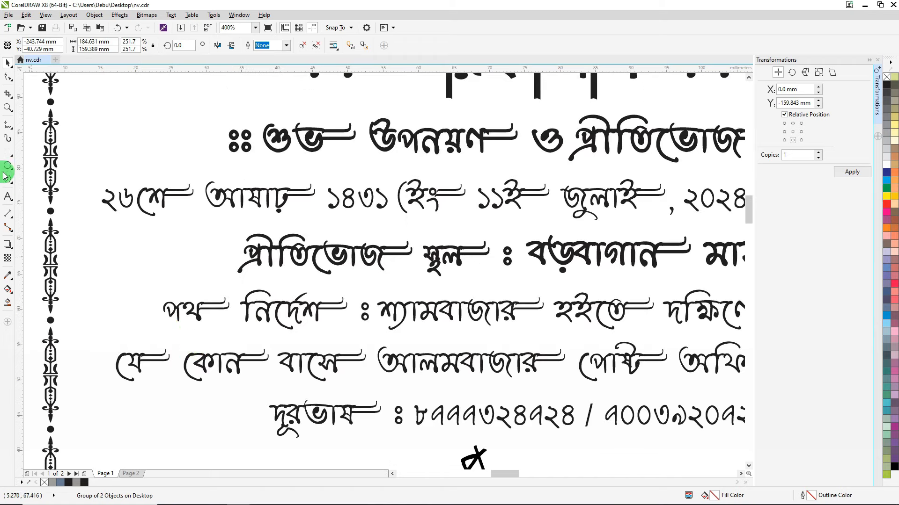
{"action": "left_click", "coordinate": [8, 197]}
{"action": "left_click_drag", "start_coordinate": [388, 307], "coordinate": [151, 321]}
{"action": "left_click", "coordinate": [348, 45]}
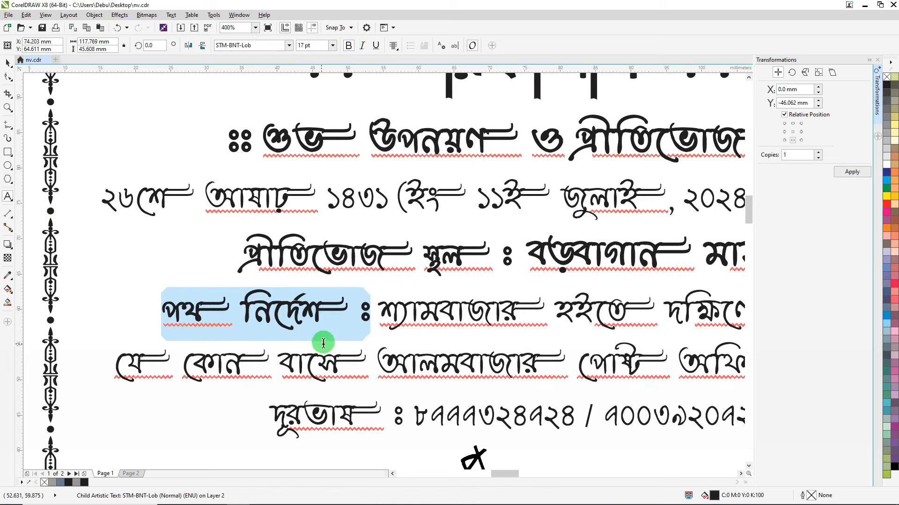
{"action": "scroll", "coordinate": [330, 339], "scroll_direction": "down", "scroll_amount": 2}
{"action": "scroll", "coordinate": [333, 338], "scroll_direction": "down", "scroll_amount": 2}
{"action": "scroll", "coordinate": [402, 375], "scroll_direction": "up", "scroll_amount": 2}
{"action": "scroll", "coordinate": [398, 361], "scroll_direction": "down", "scroll_amount": 2}
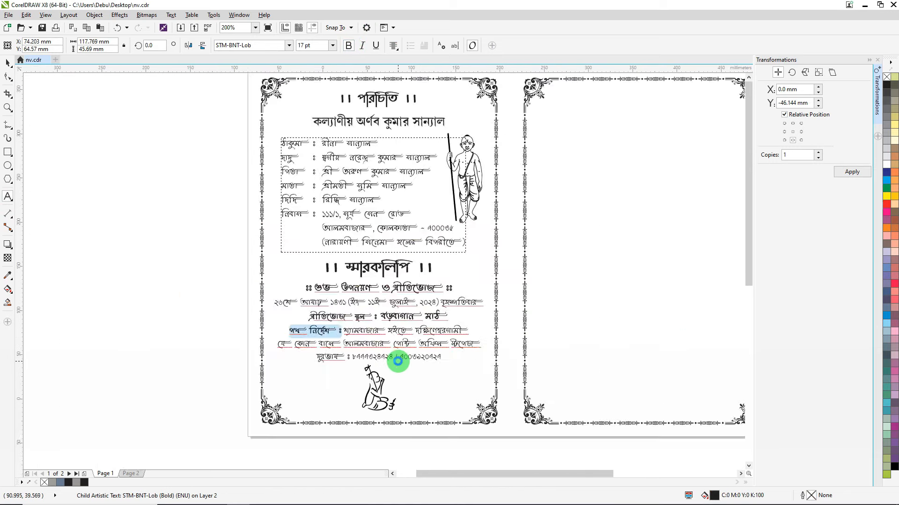
{"action": "scroll", "coordinate": [397, 361], "scroll_direction": "down", "scroll_amount": 2}
Move the invitation heading, body text and signature lines together into the right border.
{"action": "left_click", "coordinate": [8, 62]}
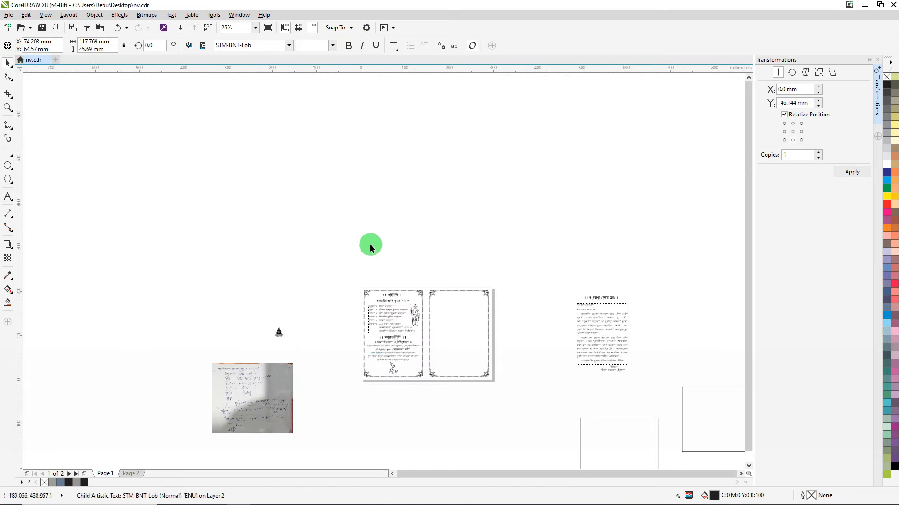
{"action": "left_click", "coordinate": [418, 386]}
{"action": "left_click_drag", "start_coordinate": [674, 277], "coordinate": [570, 390]}
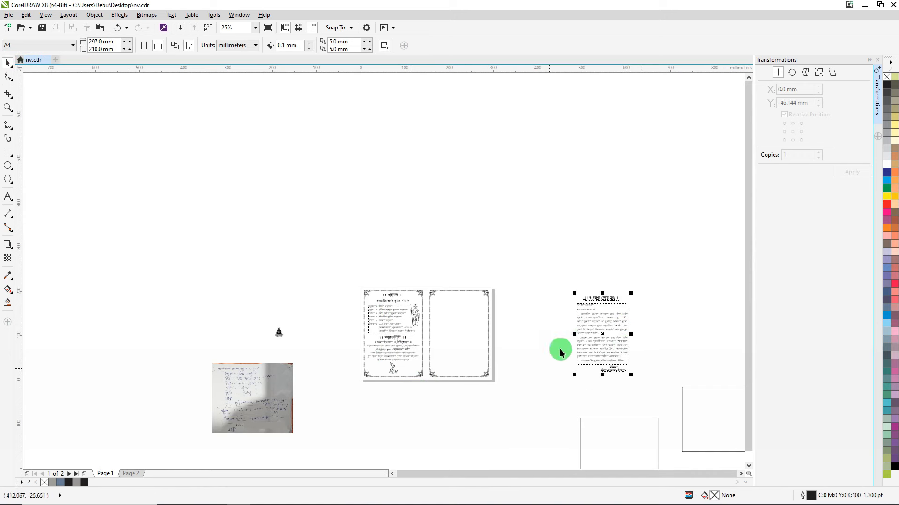
{"action": "left_click_drag", "start_coordinate": [590, 321], "coordinate": [451, 315]}
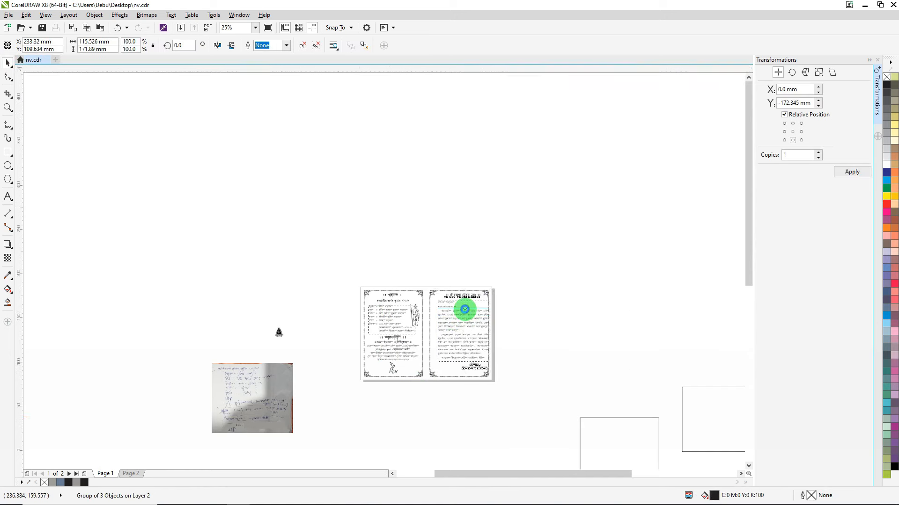
Group the invitation heading, body text and signature, and centre the group horizontally on the right border.
{"action": "scroll", "coordinate": [463, 308], "scroll_direction": "up", "scroll_amount": 1}
{"action": "key", "text": "ctrl+c"}
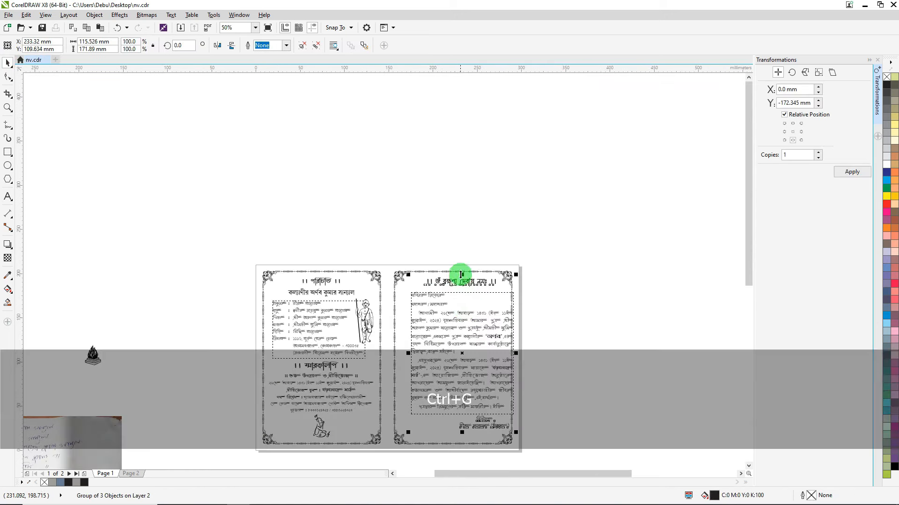
{"action": "scroll", "coordinate": [463, 271], "scroll_direction": "up", "scroll_amount": 1}
{"action": "left_click", "coordinate": [453, 207]}
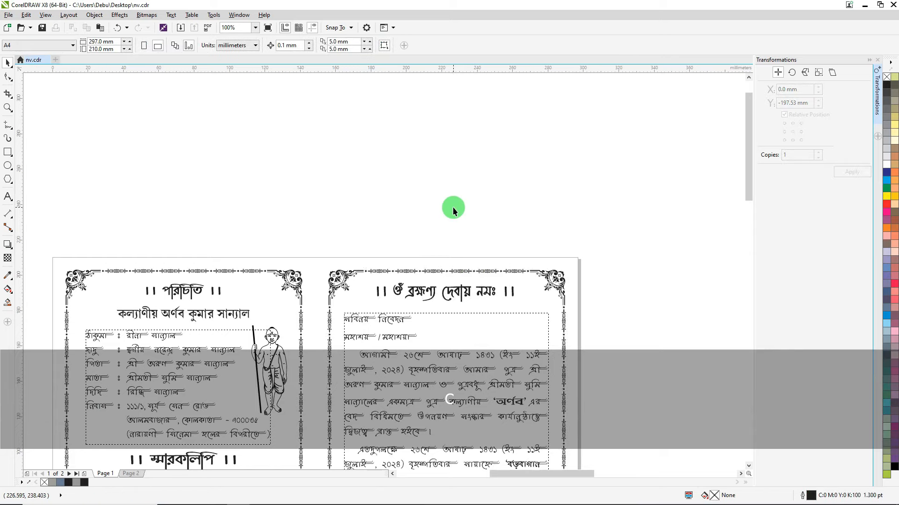
Extend the upper edge of the invitation body text frame upward to a frame height of about 138.7 mm.
{"action": "scroll", "coordinate": [453, 207], "scroll_direction": "down", "scroll_amount": 2}
{"action": "scroll", "coordinate": [469, 243], "scroll_direction": "up", "scroll_amount": 2}
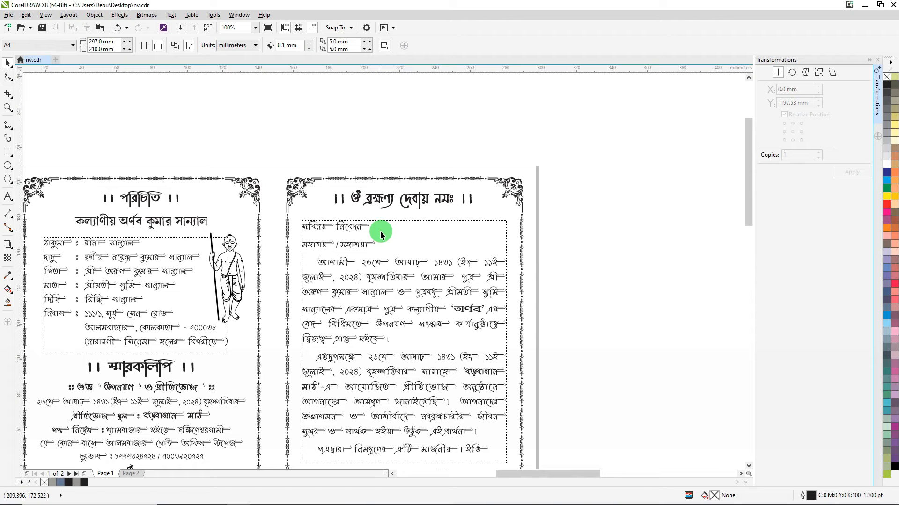
{"action": "left_click", "coordinate": [380, 231], "text": "ctrl"}
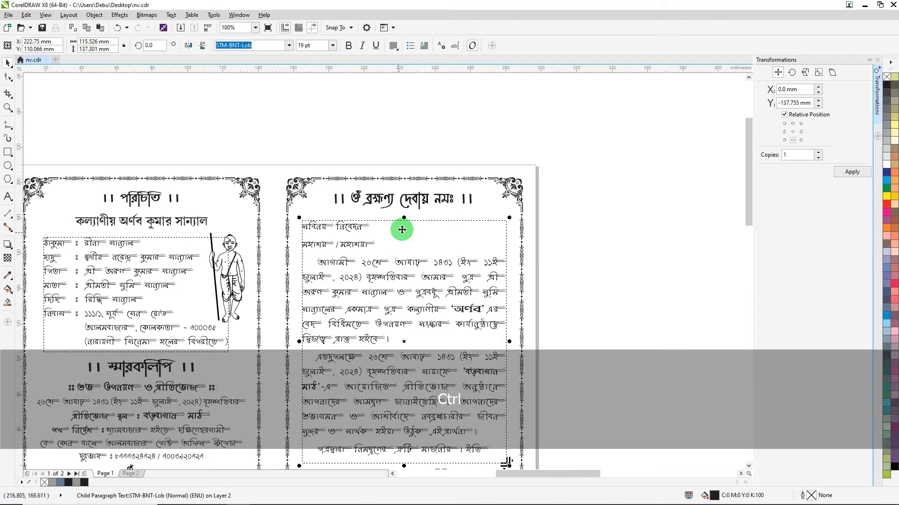
{"action": "scroll", "coordinate": [401, 226], "scroll_direction": "up", "scroll_amount": 4}
{"action": "left_click_drag", "start_coordinate": [357, 187], "coordinate": [364, 180]}
{"action": "scroll", "coordinate": [379, 249], "scroll_direction": "down", "scroll_amount": 4}
Move the fire altar drawing into the lower part of the right border, beside the signature lines.
{"action": "scroll", "coordinate": [377, 249], "scroll_direction": "down", "scroll_amount": 6}
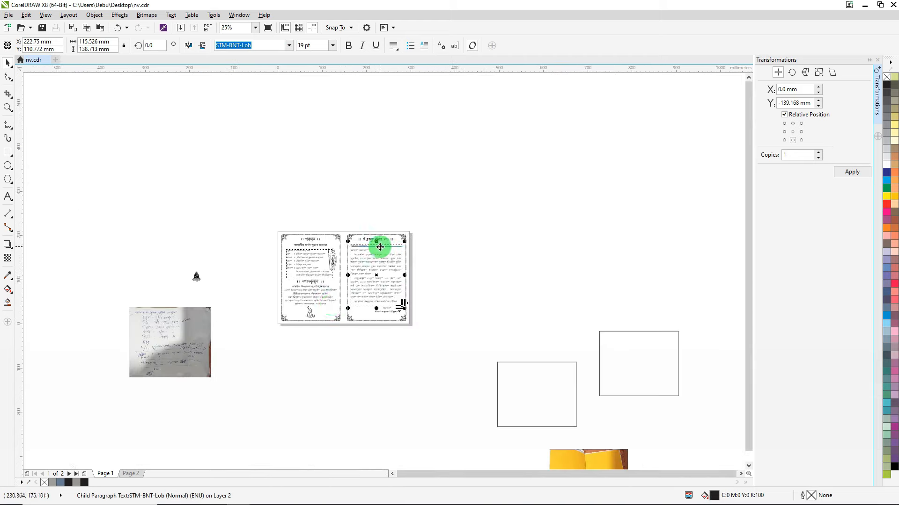
{"action": "scroll", "coordinate": [210, 258], "scroll_direction": "up", "scroll_amount": 3}
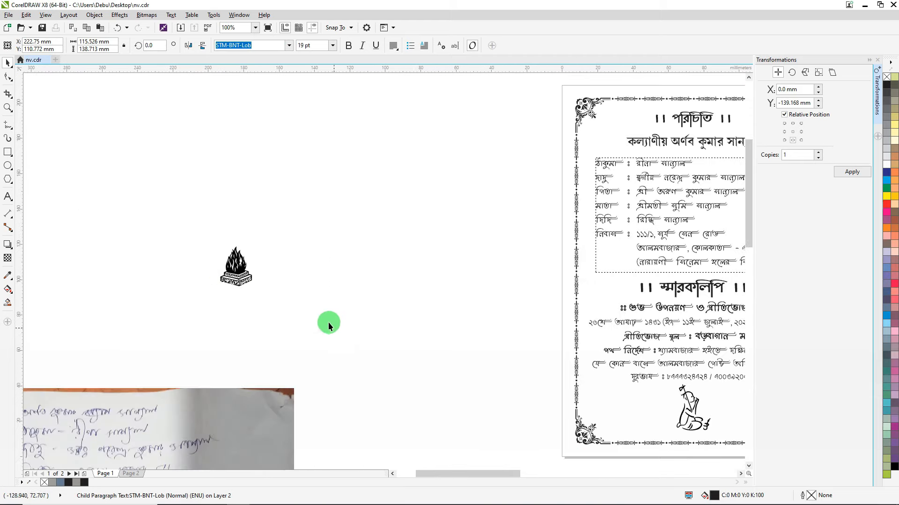
{"action": "left_click", "coordinate": [243, 267]}
{"action": "scroll", "coordinate": [248, 266], "scroll_direction": "down", "scroll_amount": 2}
{"action": "left_click_drag", "start_coordinate": [249, 267], "coordinate": [572, 301]}
{"action": "scroll", "coordinate": [585, 344], "scroll_direction": "up", "scroll_amount": 3}
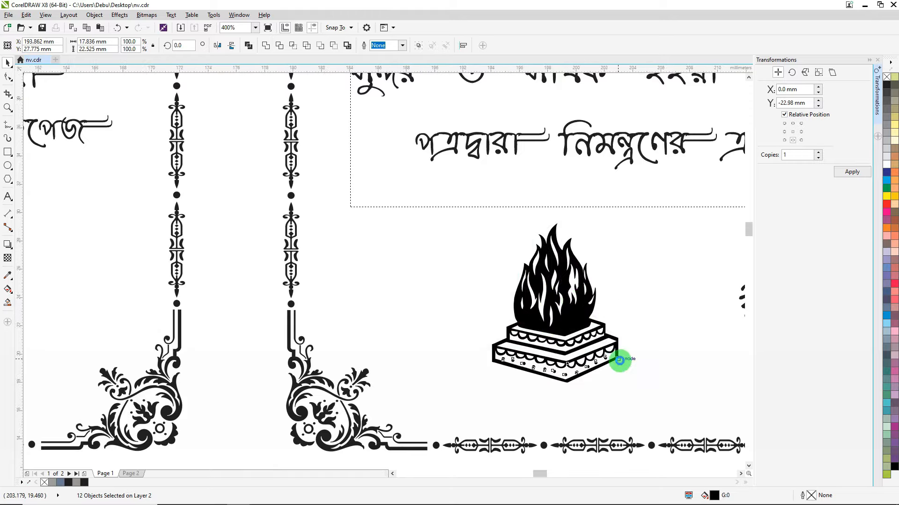
Nudge the fire altar drawing left to X 192.262 mm, away from the signature lines.
{"action": "scroll", "coordinate": [622, 357], "scroll_direction": "up", "scroll_amount": 3}
{"action": "scroll", "coordinate": [189, 221], "scroll_direction": "down", "scroll_amount": 5}
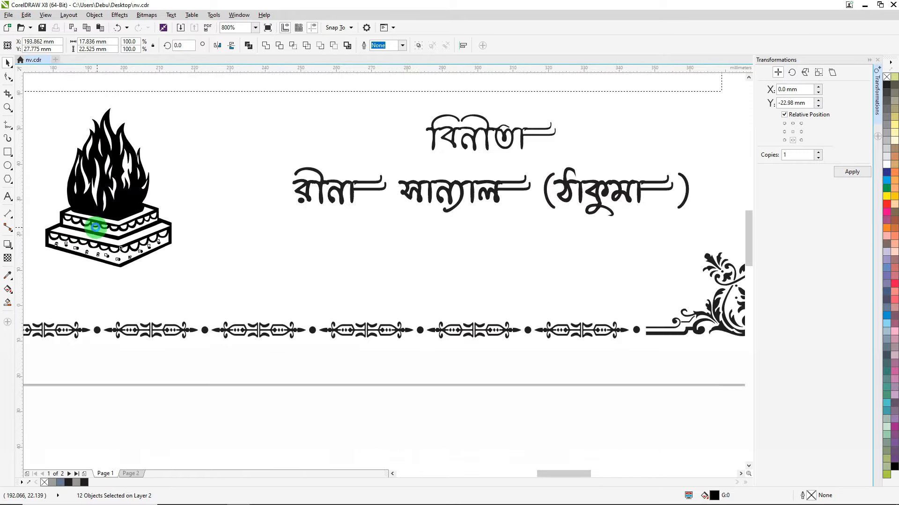
{"action": "key", "text": "Left"}
{"action": "key", "text": "Left"}
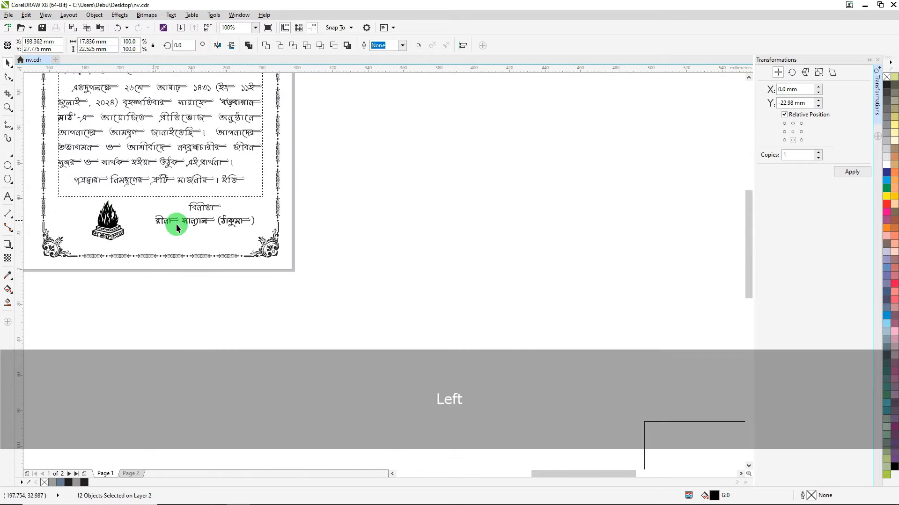
{"action": "scroll", "coordinate": [324, 236], "scroll_direction": "down", "scroll_amount": 5}
{"action": "scroll", "coordinate": [310, 223], "scroll_direction": "up", "scroll_amount": 3}
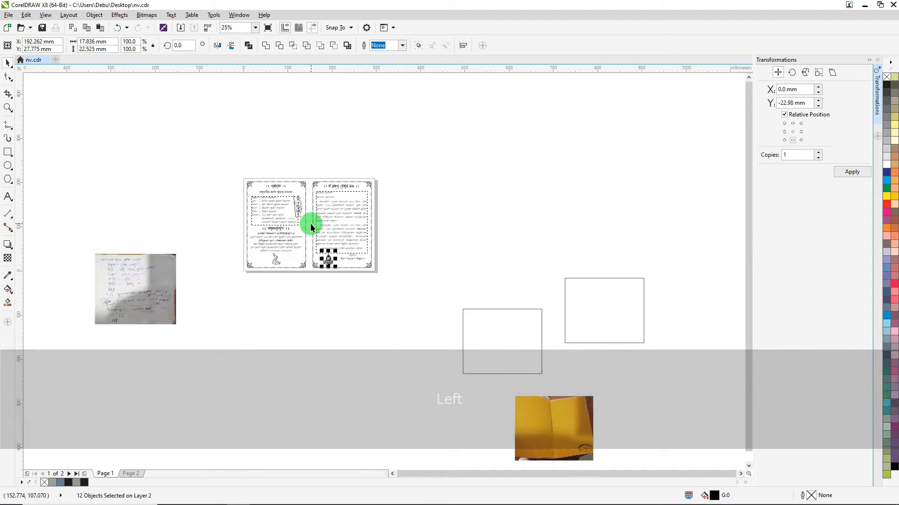